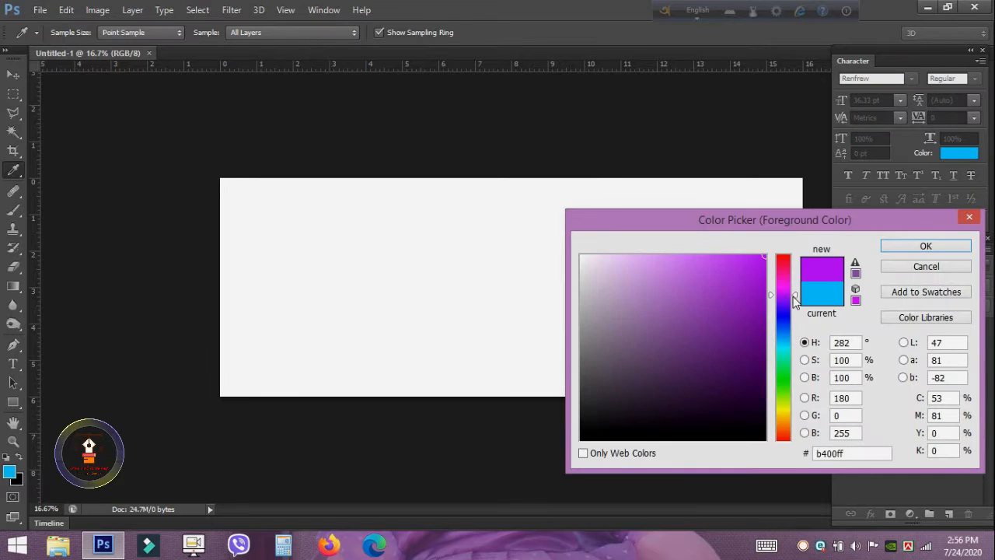
Set the foreground colour to b400ff and fill the background with a vertical purple-to-black gradient, purple at the upper edge
{"action": "left_click", "coordinate": [944, 249]}
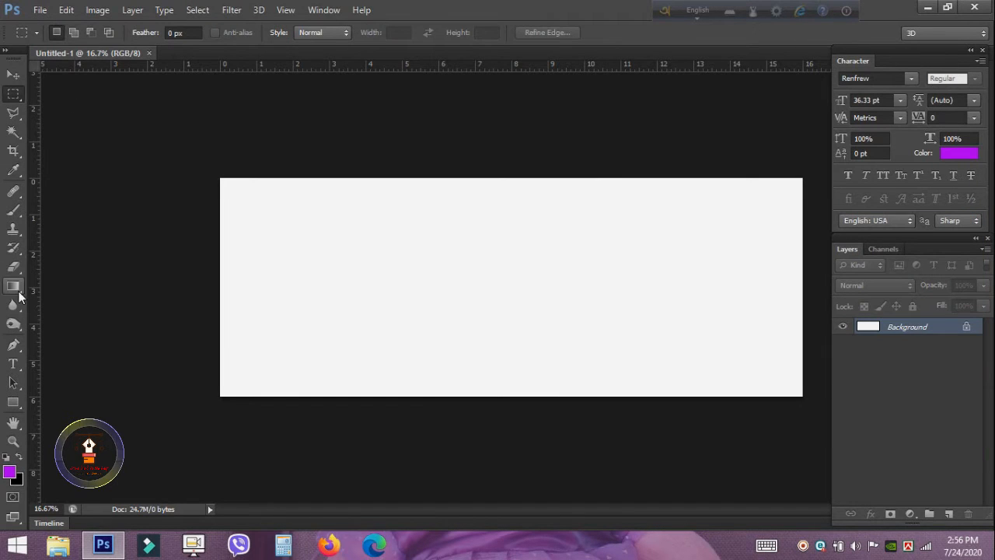
{"action": "left_click", "coordinate": [19, 293]}
{"action": "left_click", "coordinate": [79, 283]}
{"action": "left_click_drag", "start_coordinate": [509, 185], "coordinate": [510, 381]}
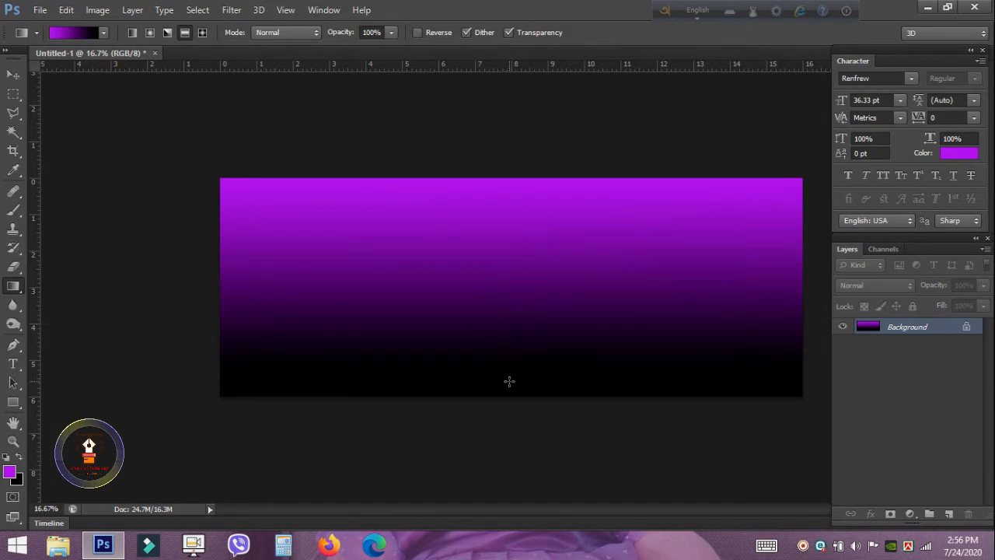
Open the plaid image k9fSCrK.jpg from the Eid Mubarak folder and bring it into the Untitled-1 banner document
{"action": "left_click", "coordinate": [13, 76]}
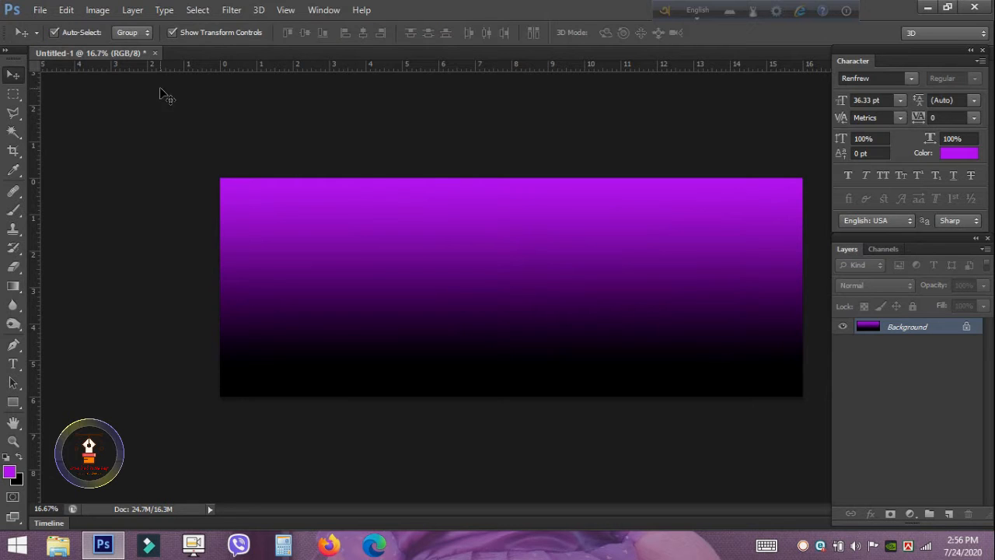
{"action": "left_click", "coordinate": [39, 10]}
{"action": "left_click", "coordinate": [47, 67]}
{"action": "double_click", "coordinate": [109, 86]}
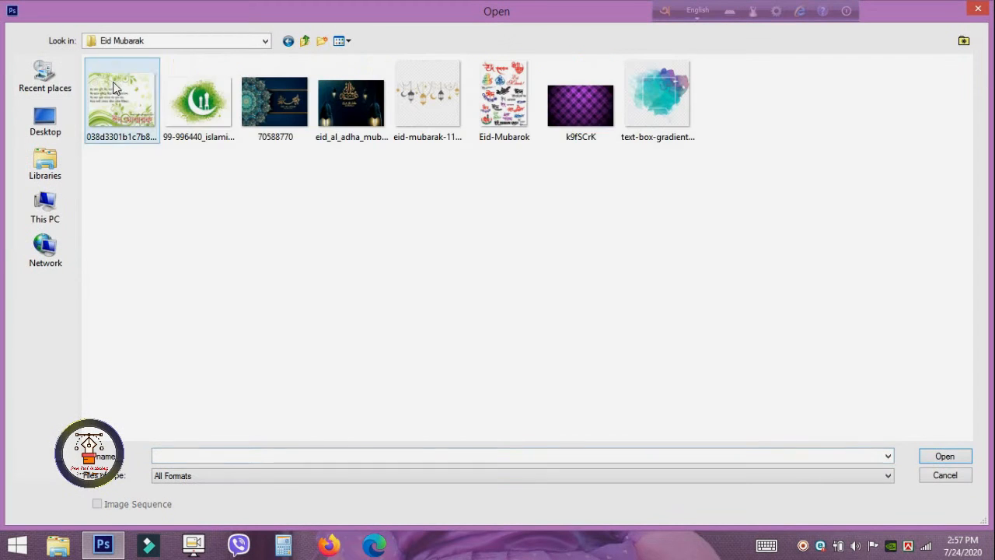
{"action": "left_click", "coordinate": [582, 105]}
{"action": "double_click", "coordinate": [585, 109]}
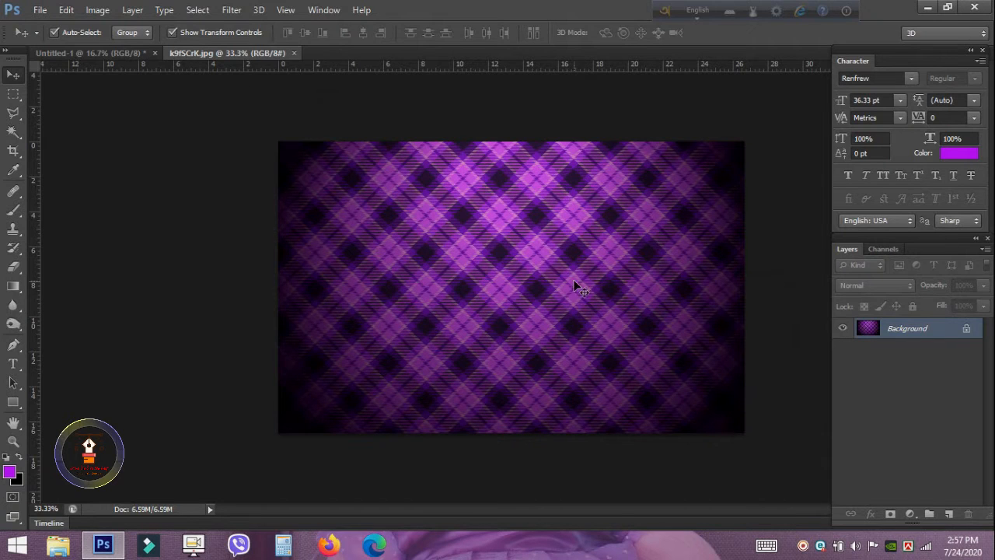
{"action": "left_click_drag", "start_coordinate": [575, 287], "coordinate": [381, 250]}
Stretch the plaid layer to 250% width and 238.5% height and reposition it to cover the whole banner
{"action": "left_click_drag", "start_coordinate": [452, 323], "coordinate": [803, 405]}
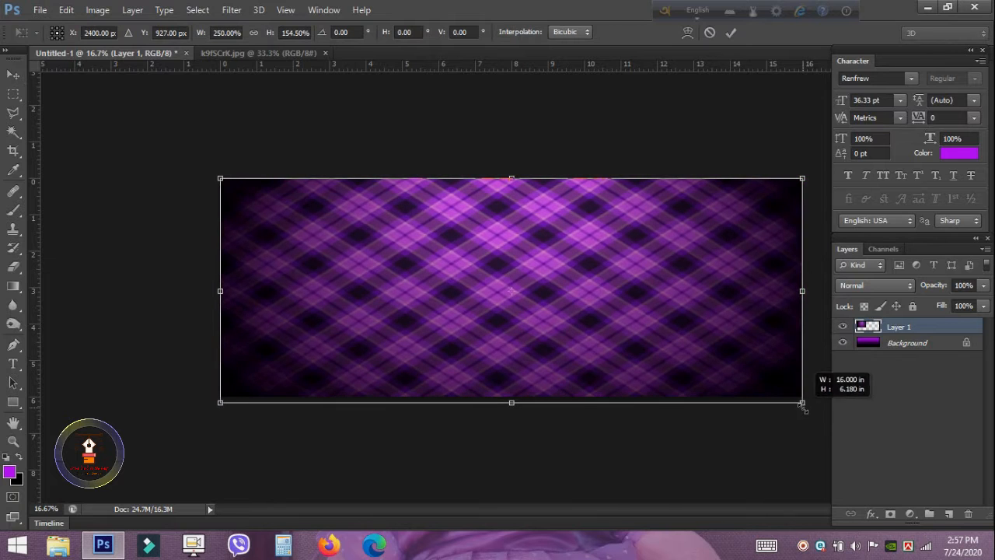
{"action": "left_click_drag", "start_coordinate": [511, 402], "coordinate": [512, 488]}
{"action": "left_click_drag", "start_coordinate": [512, 178], "coordinate": [511, 143]}
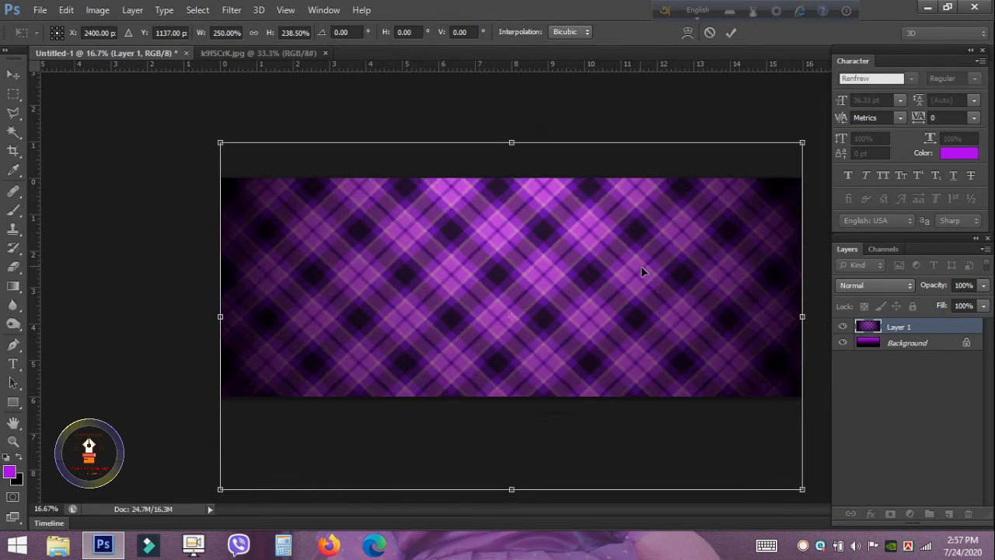
{"action": "key", "text": "Return"}
{"action": "left_click_drag", "start_coordinate": [744, 301], "coordinate": [748, 269]}
Copy the canvas-sized area of the plaid to a new layer and delete the oversized Layer 1
{"action": "left_click", "coordinate": [14, 93]}
{"action": "left_click_drag", "start_coordinate": [221, 178], "coordinate": [826, 421]}
{"action": "key", "text": "ctrl+j"}
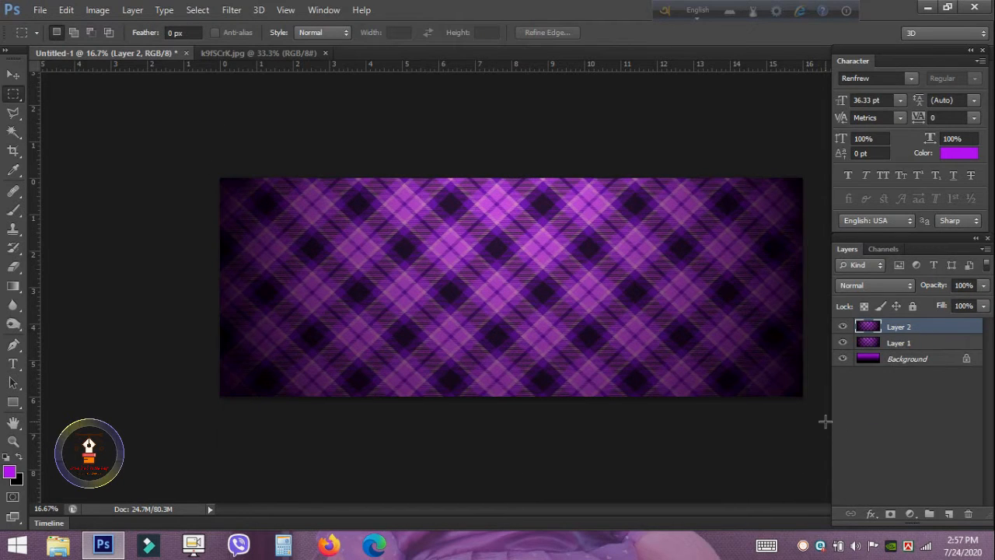
{"action": "left_click", "coordinate": [874, 349]}
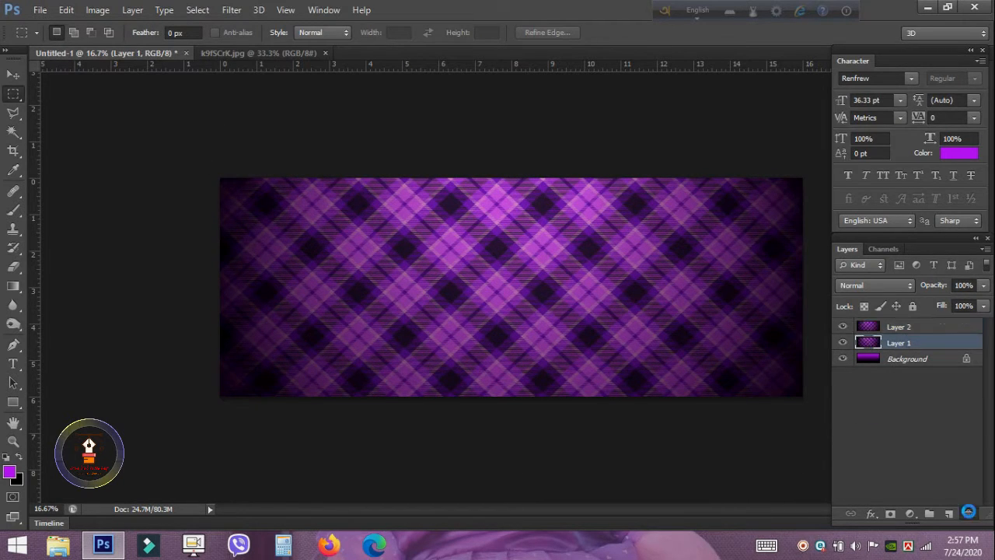
{"action": "left_click", "coordinate": [968, 512]}
{"action": "left_click", "coordinate": [473, 214]}
Lower the opacity of the plaid Layer 2 to 17% so it blends into the gradient
{"action": "left_click", "coordinate": [872, 327]}
{"action": "left_click", "coordinate": [984, 285]}
{"action": "left_click_drag", "start_coordinate": [985, 305], "coordinate": [925, 305]}
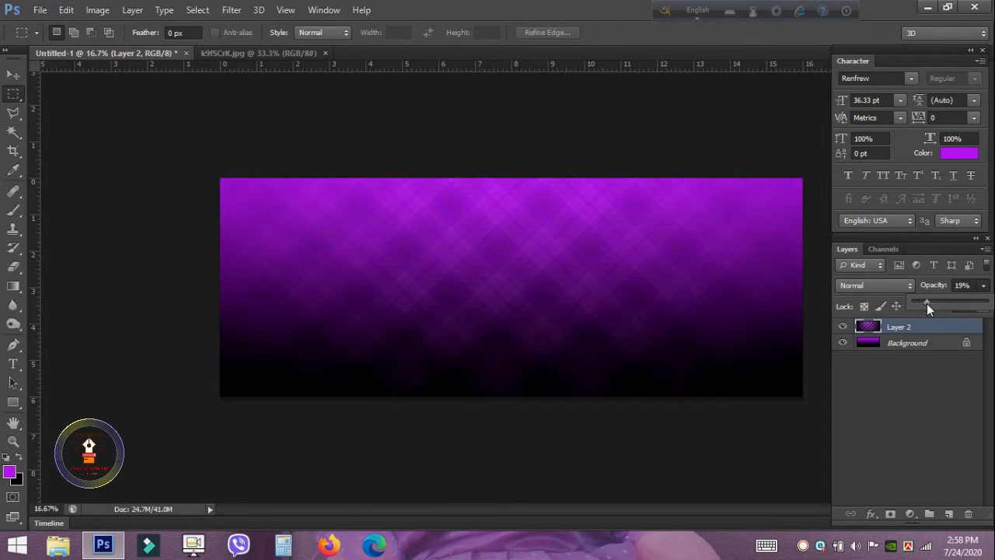
{"action": "left_click", "coordinate": [271, 162]}
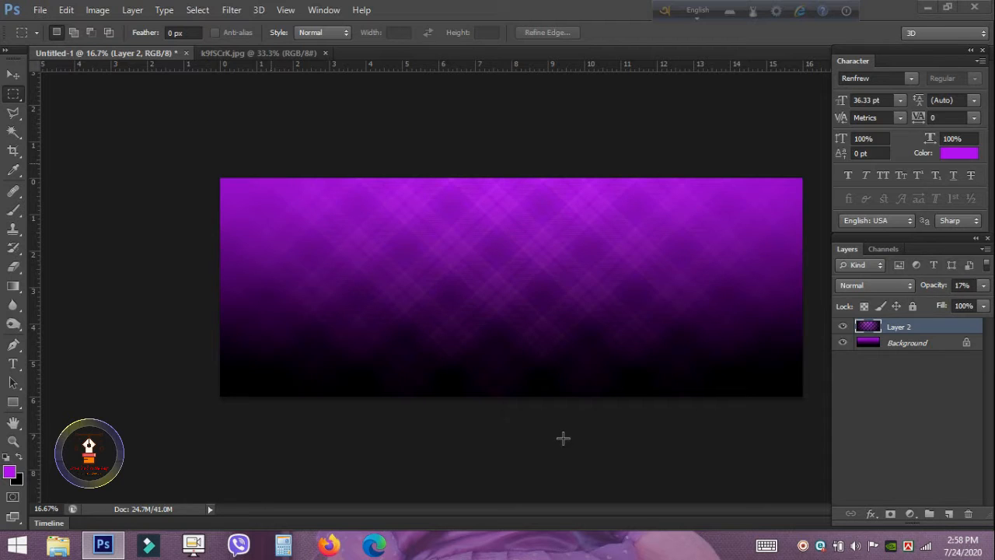
Place vertical guides at the banner's centre (8 in) and at the centre of its left half (4 in)
{"action": "left_click", "coordinate": [4, 80]}
{"action": "left_click_drag", "start_coordinate": [35, 190], "coordinate": [512, 251]}
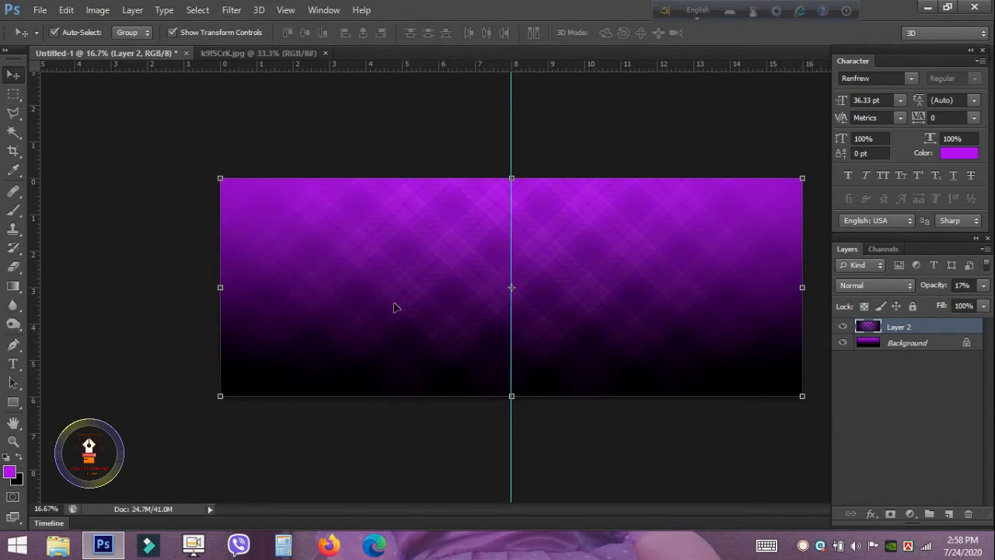
{"action": "left_click", "coordinate": [13, 93]}
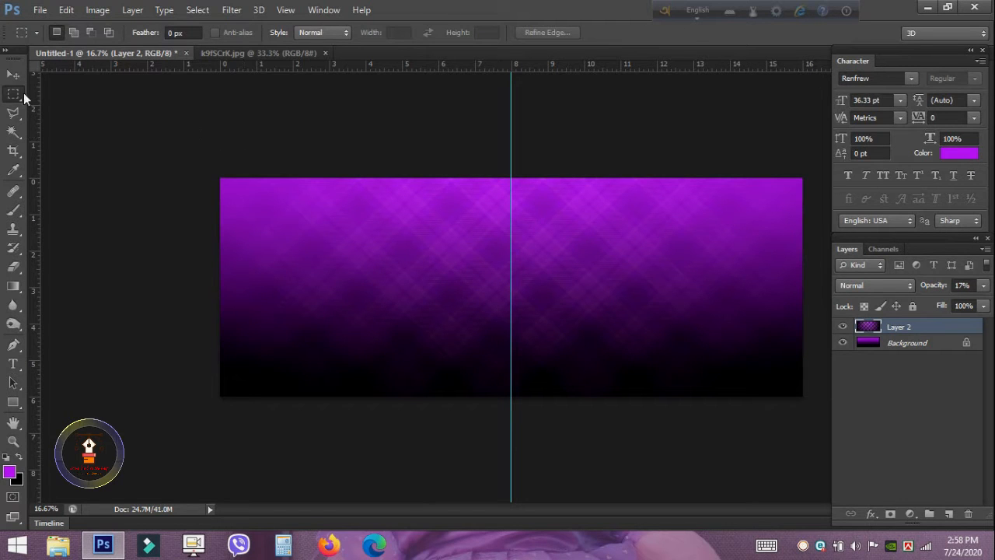
{"action": "right_click", "coordinate": [24, 92]}
{"action": "left_click", "coordinate": [81, 108]}
{"action": "right_click", "coordinate": [14, 93]}
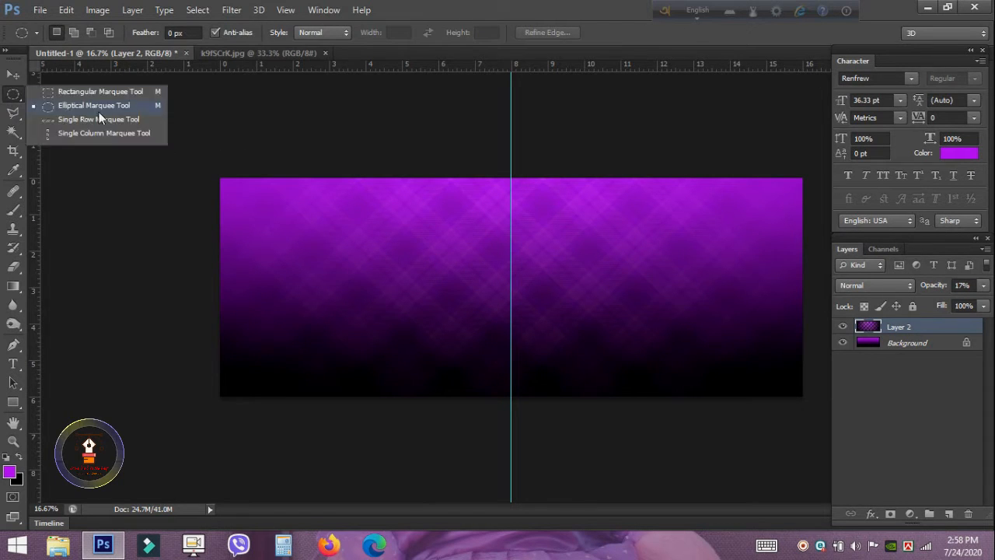
{"action": "left_click", "coordinate": [81, 94]}
{"action": "left_click_drag", "start_coordinate": [221, 178], "coordinate": [511, 396]}
{"action": "left_click", "coordinate": [14, 76]}
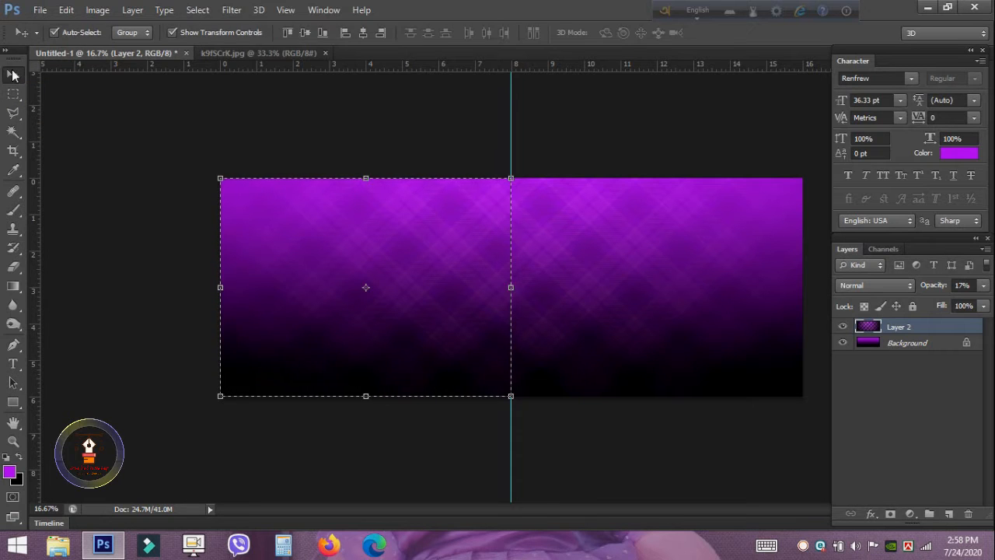
{"action": "left_click_drag", "start_coordinate": [34, 248], "coordinate": [363, 265]}
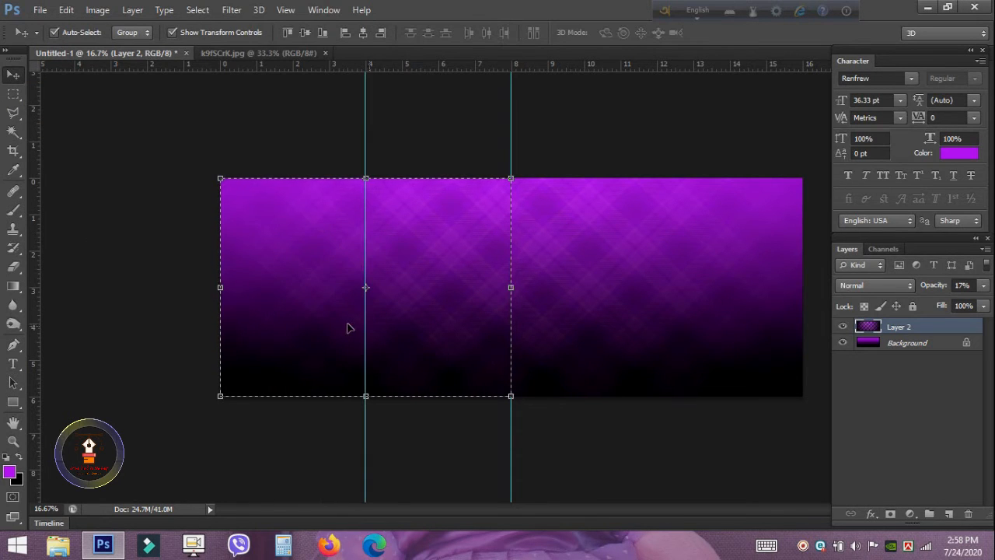
{"action": "left_click", "coordinate": [14, 94]}
{"action": "left_click", "coordinate": [286, 277]}
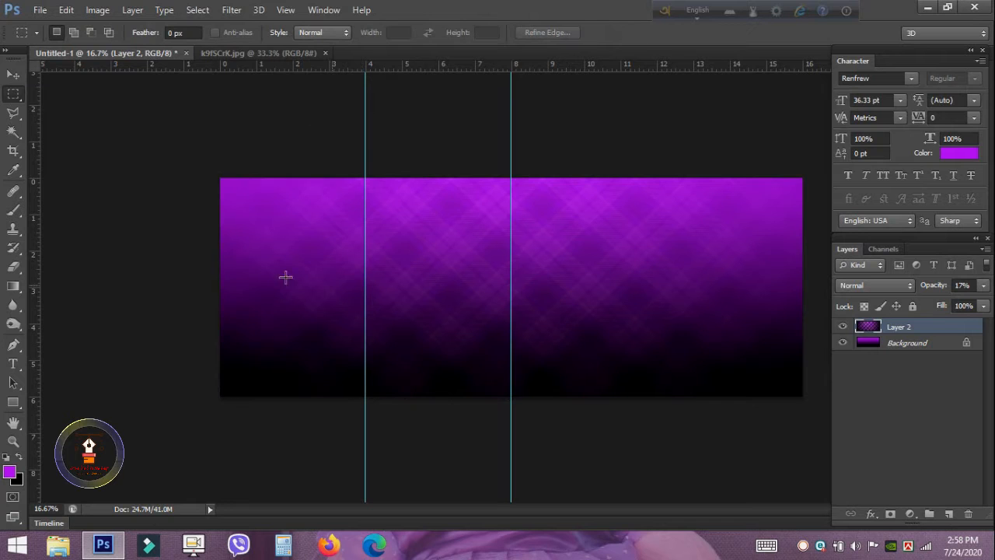
Make a circular selection about 3.7 in across, centred on the 4 in guide, and add a new layer for it
{"action": "left_click_drag", "start_coordinate": [13, 98], "coordinate": [70, 108]}
{"action": "mouse_move", "coordinate": [322, 269]}
{"action": "left_mouse_down"}
{"action": "mouse_move", "coordinate": [382, 326]}
{"action": "mouse_move", "coordinate": [367, 272]}
{"action": "mouse_move", "coordinate": [399, 280]}
{"action": "left_mouse_up"}
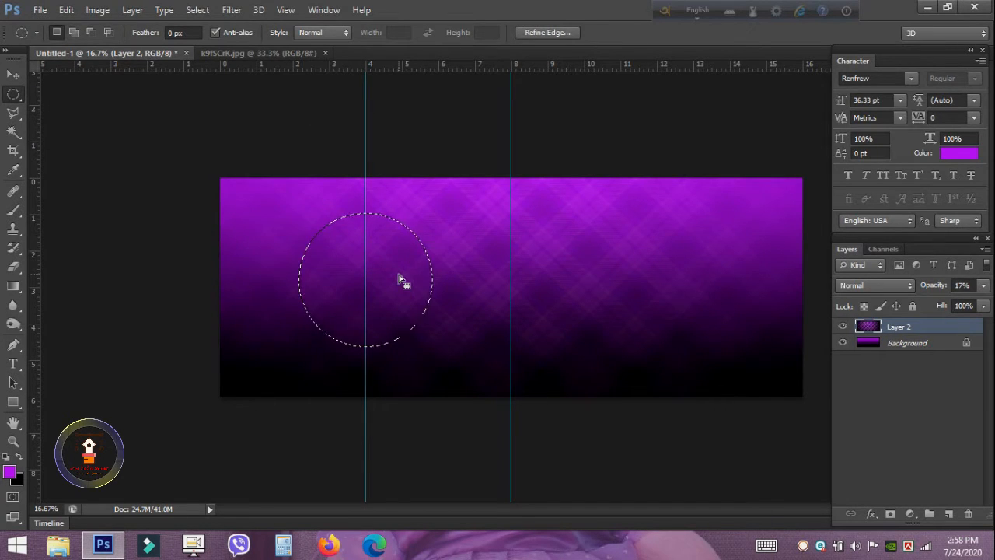
{"action": "left_click", "coordinate": [950, 514]}
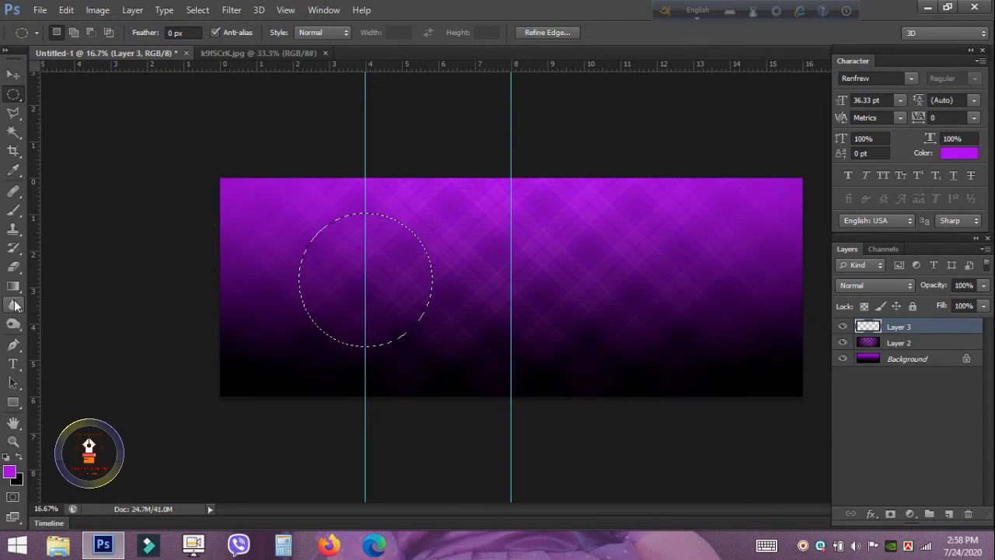
Set the foreground colour to white and fill the circular selection with the Paint Bucket on Layer 3
{"action": "left_click_drag", "start_coordinate": [14, 285], "coordinate": [81, 300]}
{"action": "left_click", "coordinate": [83, 297]}
{"action": "left_click", "coordinate": [9, 472]}
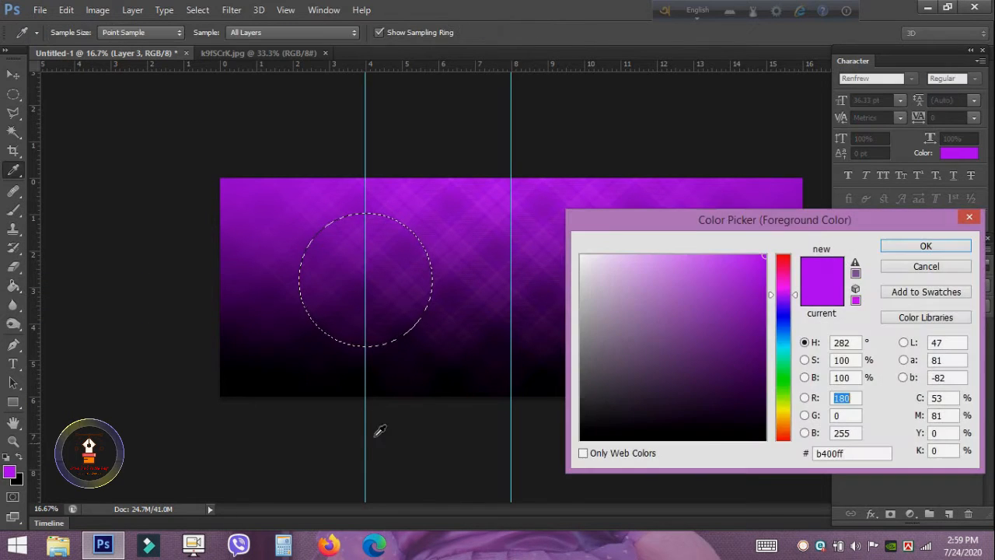
{"action": "left_click", "coordinate": [583, 256]}
{"action": "left_click", "coordinate": [902, 244]}
{"action": "left_click", "coordinate": [378, 275]}
{"action": "left_click", "coordinate": [14, 95]}
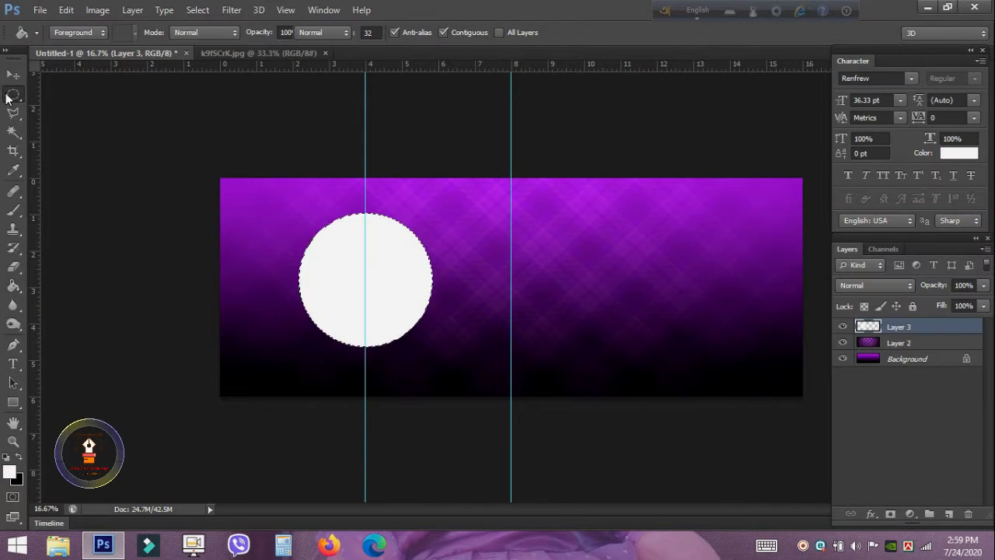
Enlarge the white circle to about 4 in across and shift it slightly down, keeping it centred on the 4 in guide
{"action": "left_click", "coordinate": [13, 74]}
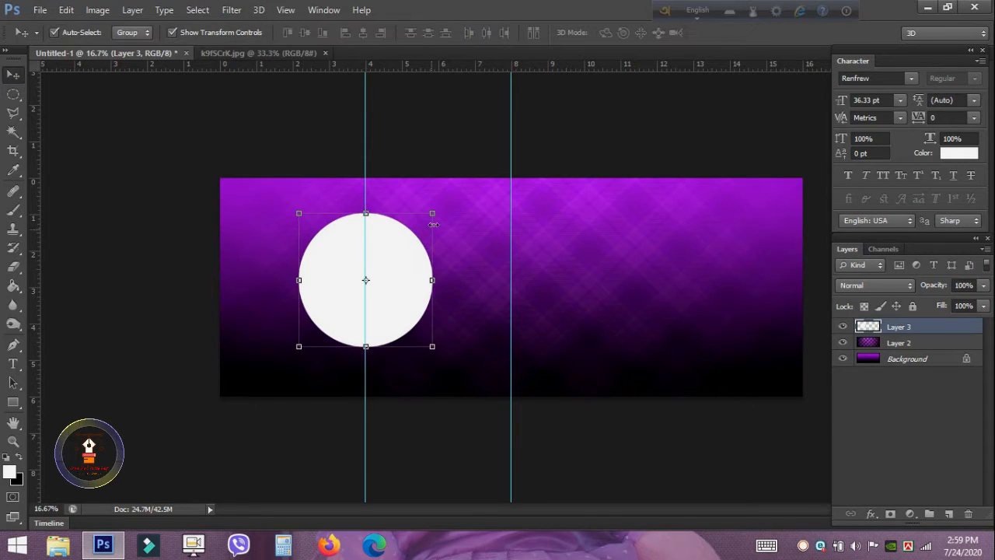
{"action": "left_click_drag", "start_coordinate": [433, 224], "coordinate": [440, 219]}
{"action": "left_click_drag", "start_coordinate": [411, 256], "coordinate": [411, 259]}
{"action": "key", "text": "Return"}
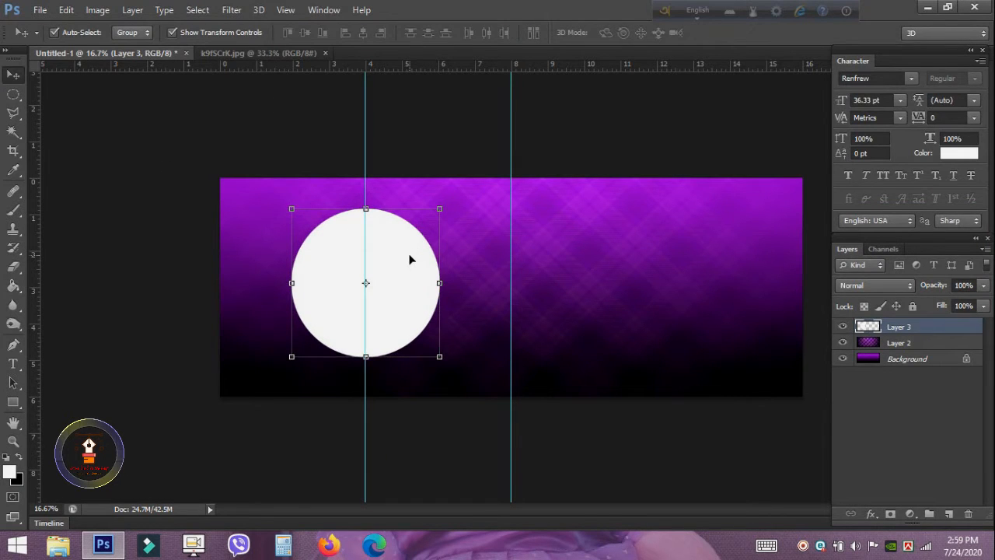
{"action": "left_click", "coordinate": [419, 140]}
{"action": "left_click", "coordinate": [39, 10]}
{"action": "left_click", "coordinate": [46, 39]}
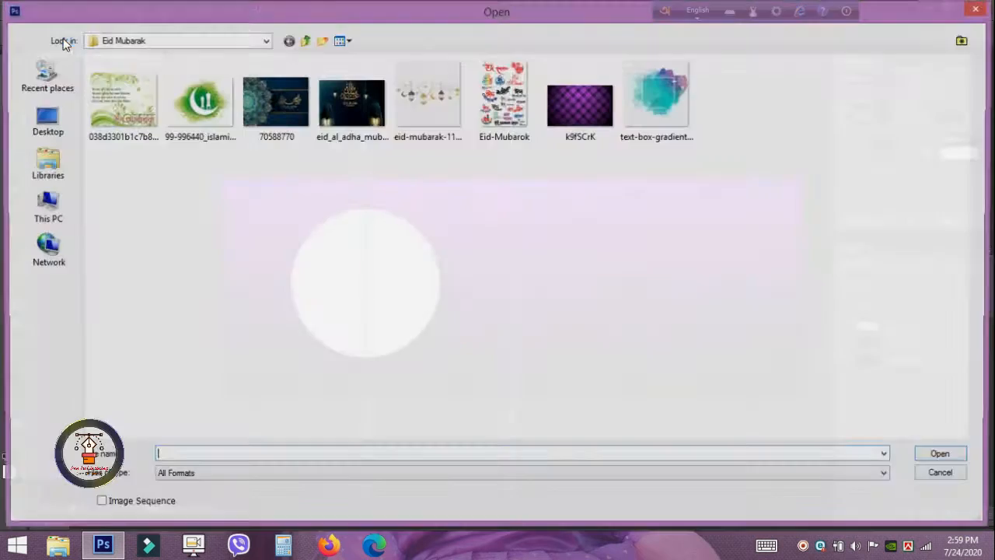
{"action": "double_click", "coordinate": [448, 104]}
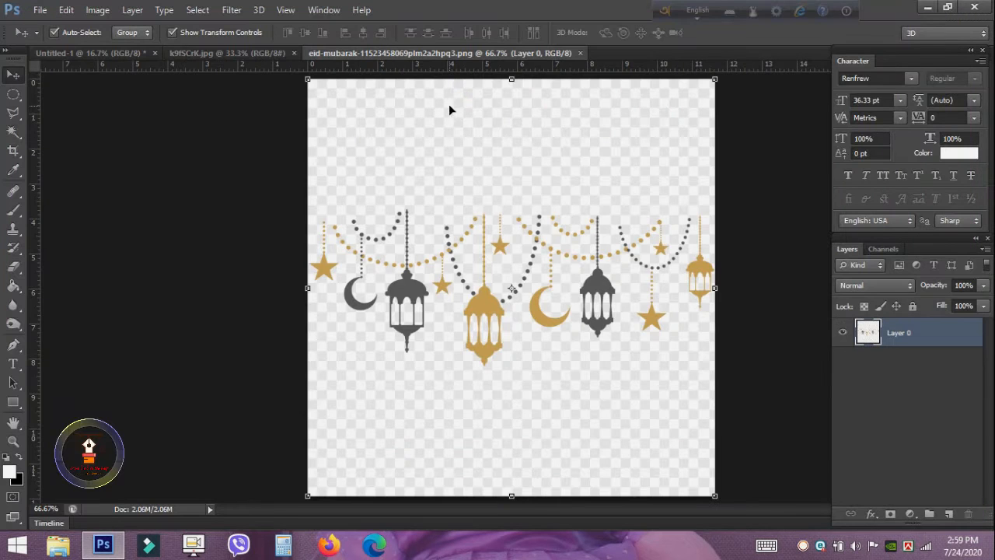
{"action": "left_click_drag", "start_coordinate": [494, 302], "coordinate": [494, 247]}
{"action": "left_click", "coordinate": [403, 52]}
{"action": "left_click", "coordinate": [612, 52]}
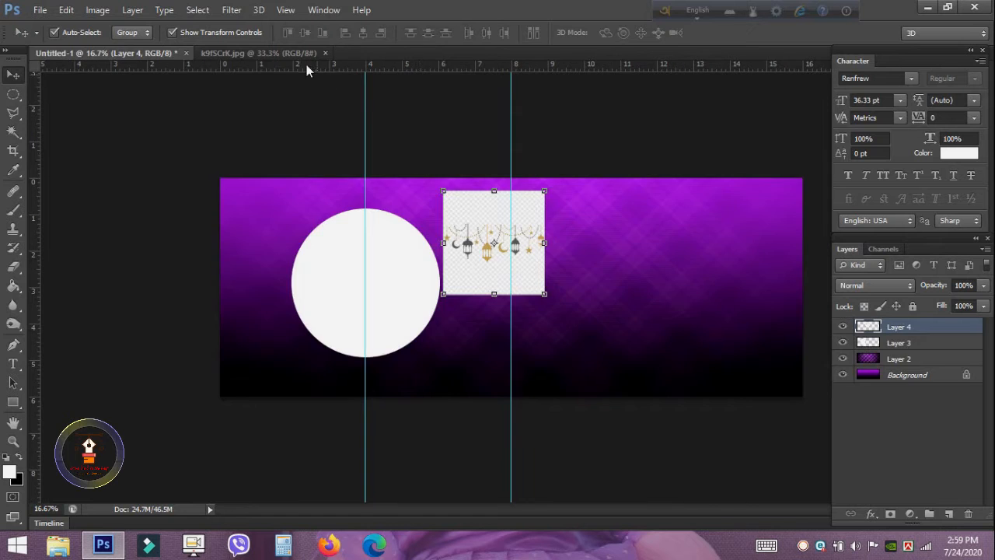
{"action": "left_click", "coordinate": [307, 54]}
{"action": "left_click", "coordinate": [325, 53]}
Scale the lanterns layer to 184.40% and position it just right of the banner's centre guide
{"action": "left_click_drag", "start_coordinate": [523, 251], "coordinate": [634, 290]}
{"action": "left_click_drag", "start_coordinate": [673, 342], "coordinate": [711, 362]}
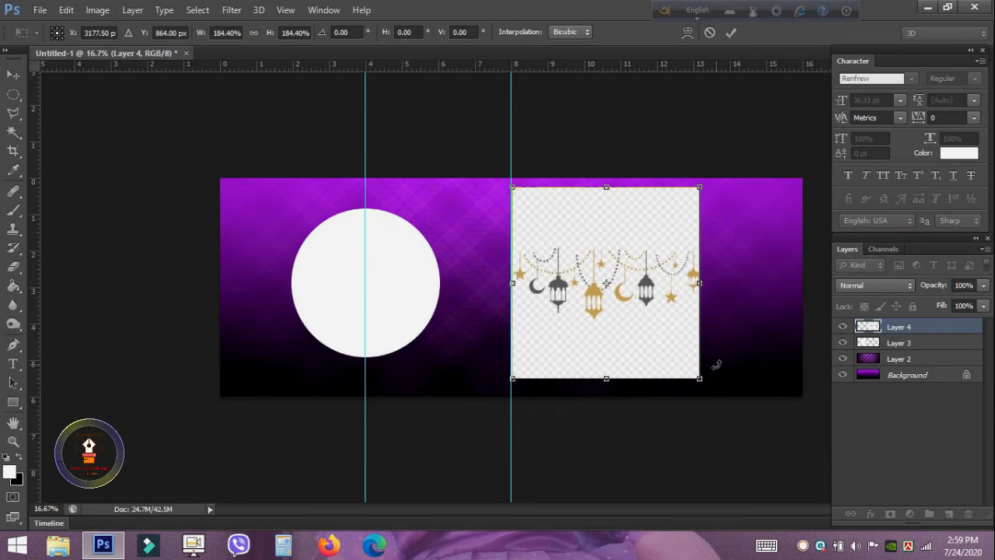
{"action": "key", "text": "Return"}
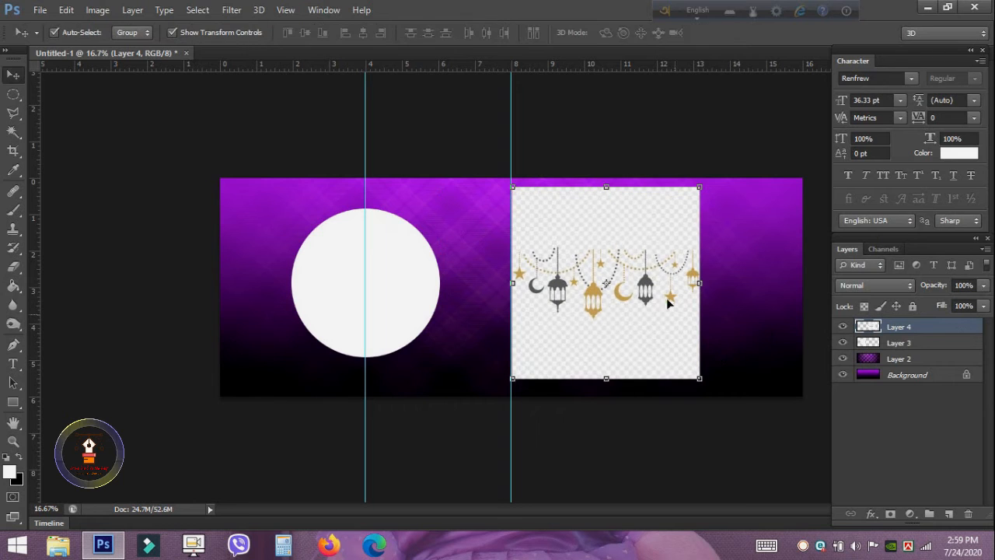
Select the checkered background around the lanterns with the Magic Wand and delete it
{"action": "left_click", "coordinate": [17, 133]}
{"action": "left_click", "coordinate": [575, 216]}
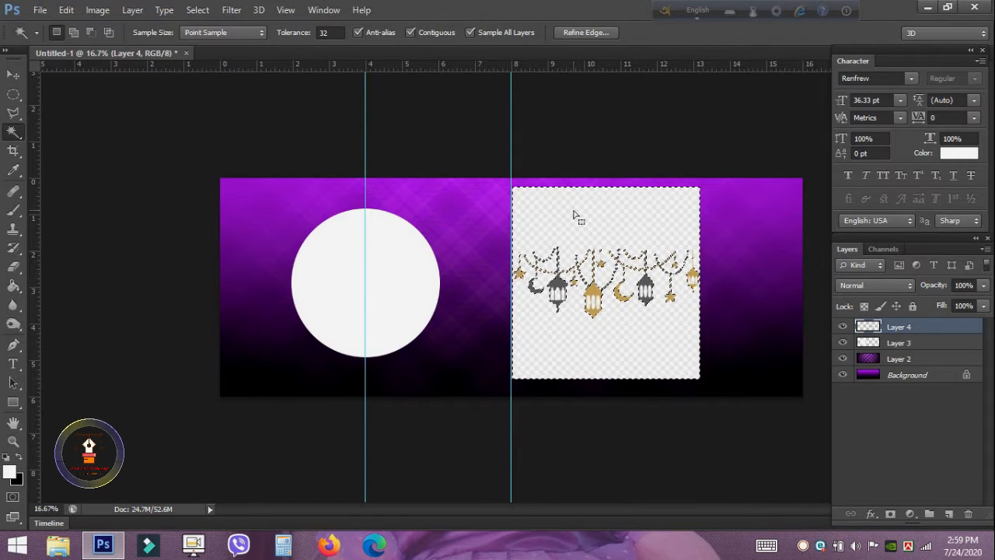
{"action": "key", "text": "Delete"}
Select the leftover white areas inside the windows of all four lanterns, delete them and clear the selection
{"action": "key", "text": "ctrl+plus"}
{"action": "key", "text": "ctrl+plus"}
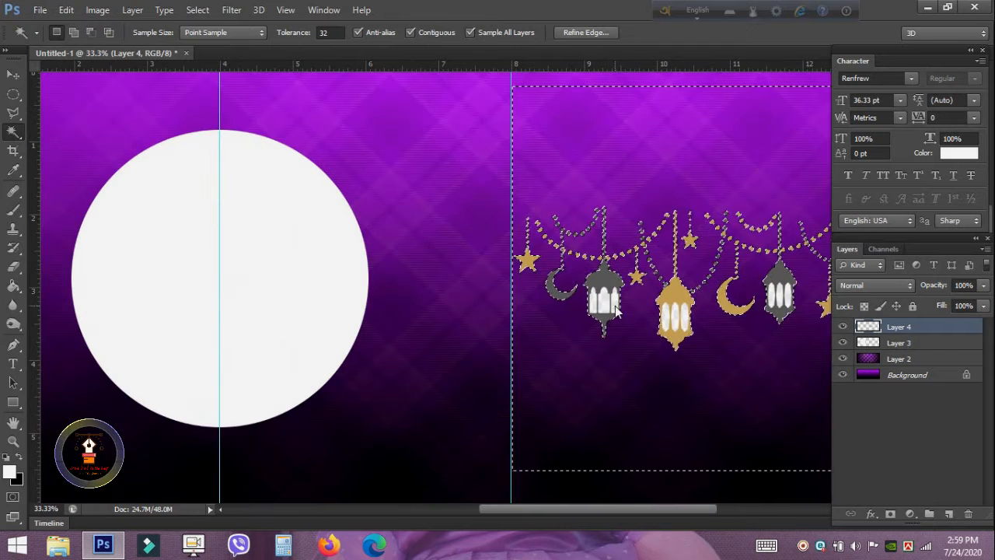
{"action": "left_click", "coordinate": [615, 306]}
{"action": "key", "text": "ctrl+plus"}
{"action": "left_click_drag", "start_coordinate": [652, 316], "coordinate": [313, 293]}
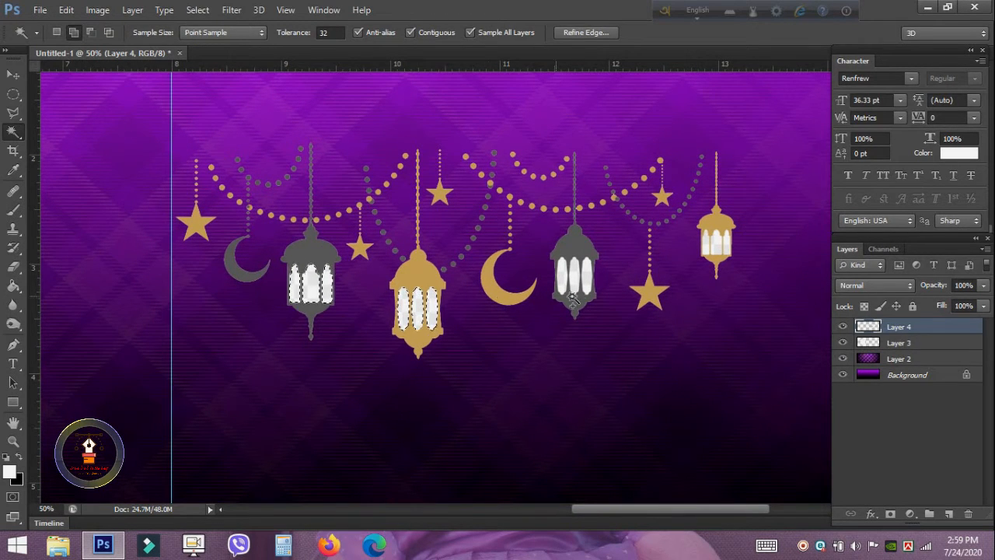
{"action": "left_click", "coordinate": [718, 244]}
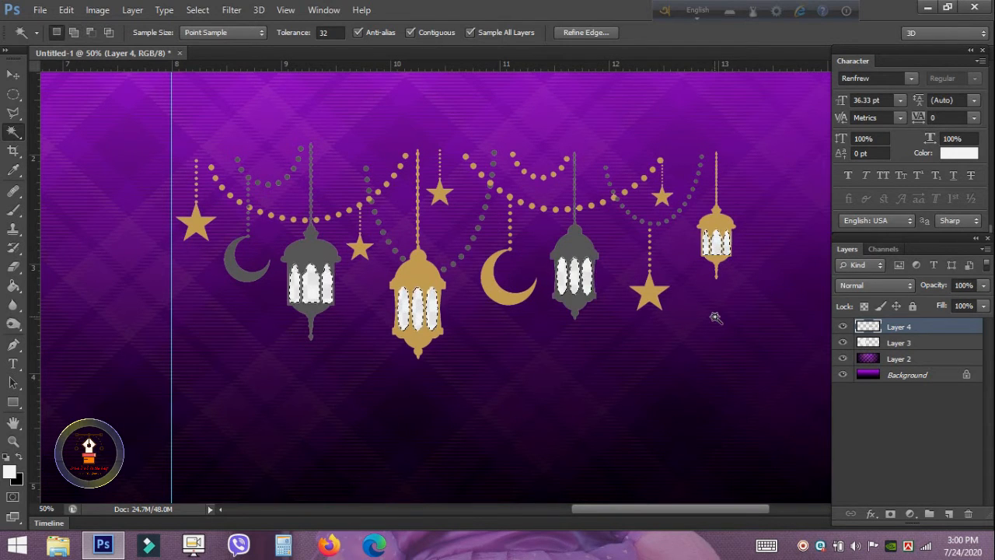
{"action": "key", "text": "Delete"}
{"action": "key", "text": "m"}
Move the Sup 01 lantern garland to the banner's upper edge, duplicate it and place an enlarged copy in the upper right corner
{"action": "key", "text": "ctrl+minus"}
{"action": "key", "text": "ctrl+minus"}
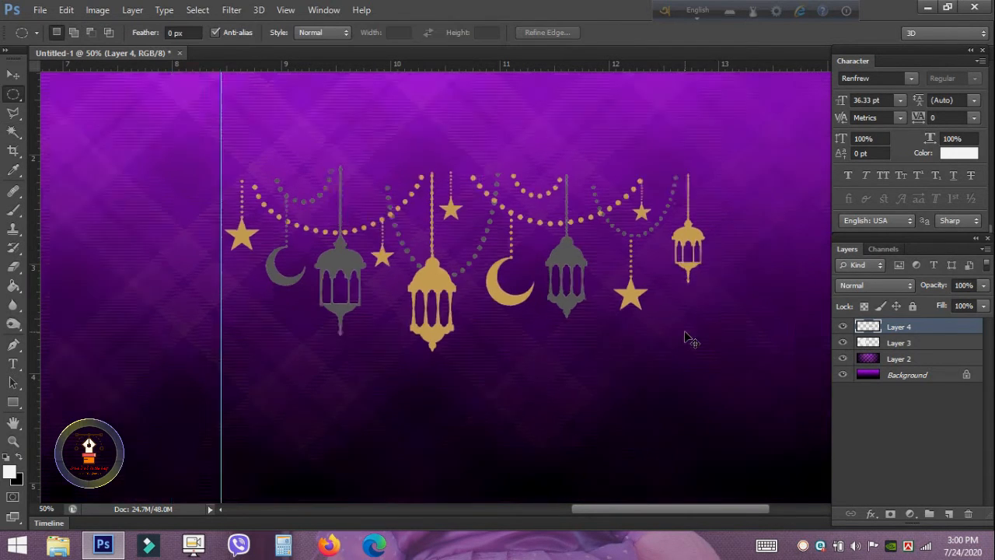
{"action": "key", "text": "ctrl+minus"}
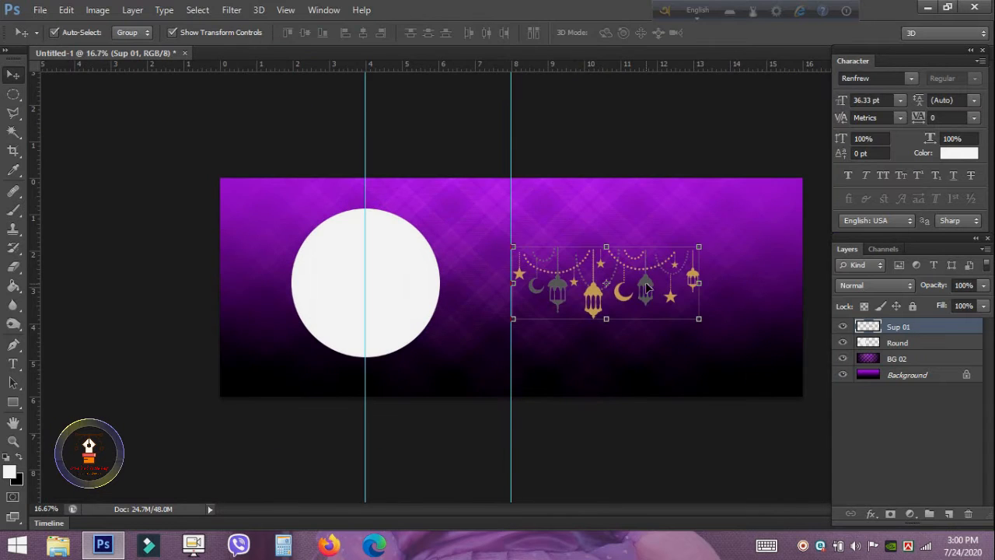
{"action": "left_click_drag", "start_coordinate": [650, 288], "coordinate": [707, 230]}
{"action": "key", "text": "ctrl+t"}
{"action": "key", "text": "Return"}
{"action": "left_click_drag", "start_coordinate": [818, 255], "coordinate": [844, 265]}
{"action": "left_click_drag", "start_coordinate": [734, 231], "coordinate": [758, 232]}
{"action": "key", "text": "Return"}
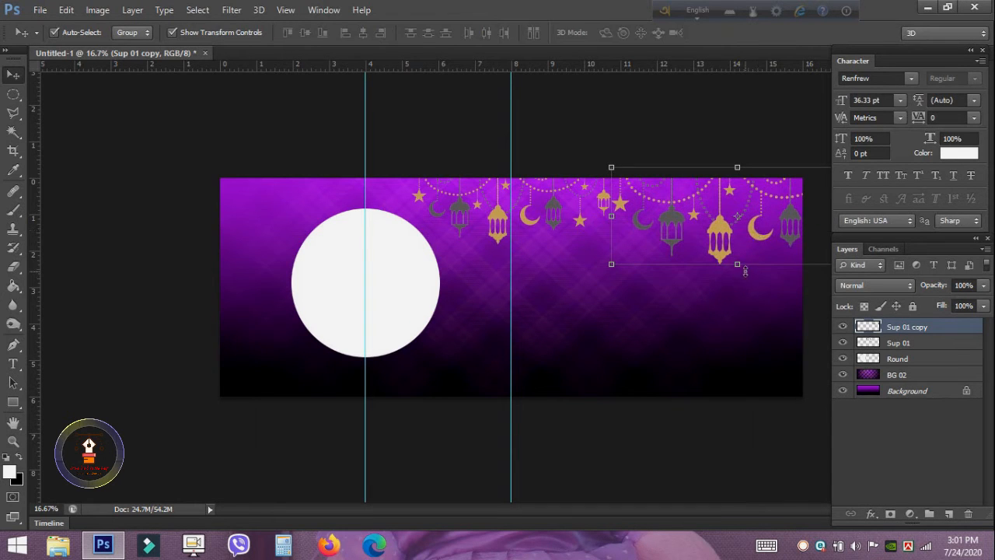
Stretch the Sup 01 copy garland to 104.49% height and set its layer opacity to 60%
{"action": "left_click_drag", "start_coordinate": [745, 270], "coordinate": [745, 273]}
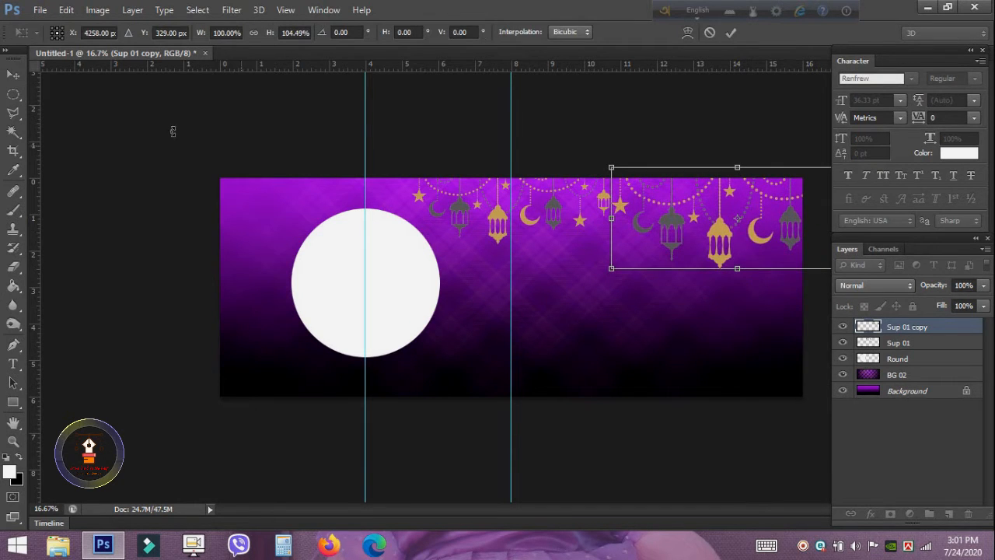
{"action": "left_click", "coordinate": [14, 74]}
{"action": "left_click", "coordinate": [476, 207]}
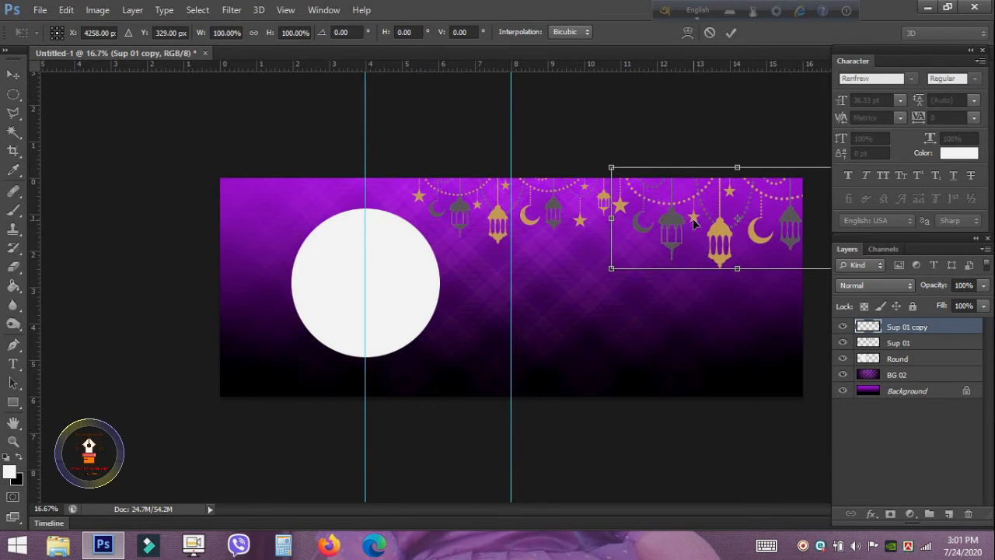
{"action": "left_click", "coordinate": [949, 303]}
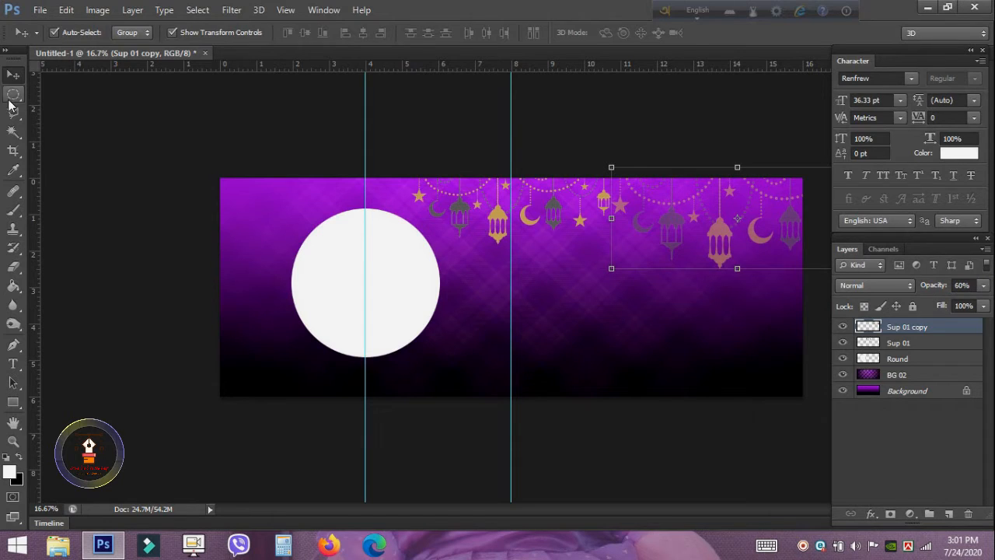
{"action": "left_click", "coordinate": [12, 97]}
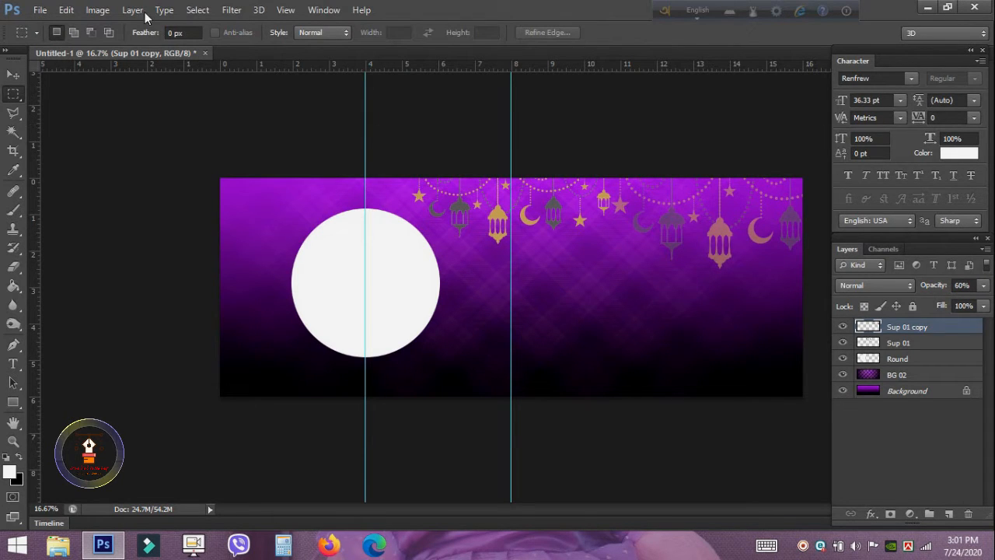
Open the text-box-gradient watercolour image from the Eid Mubarak folder and bring it into the banner's lower right area
{"action": "left_click", "coordinate": [39, 9]}
{"action": "left_click", "coordinate": [46, 38]}
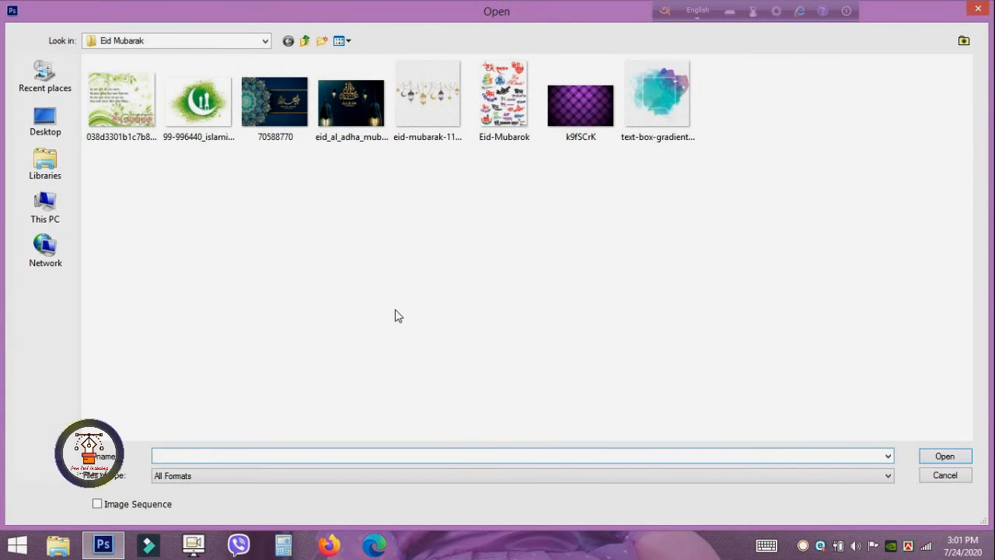
{"action": "double_click", "coordinate": [657, 98]}
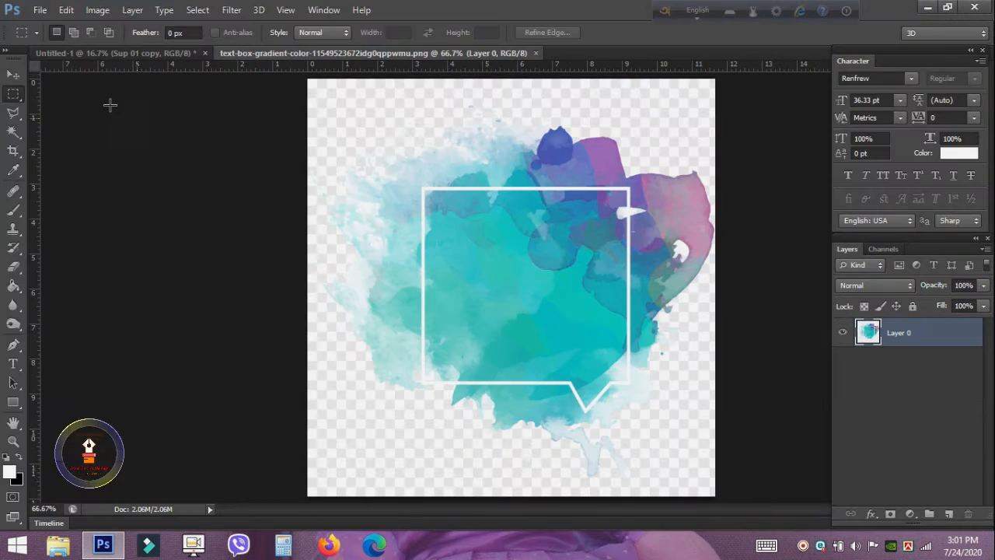
{"action": "key", "text": "v"}
{"action": "left_click_drag", "start_coordinate": [496, 213], "coordinate": [634, 326]}
Select the checkered background around the watercolour splash with the Magic Wand, delete it and clear the selection
{"action": "key", "text": "w"}
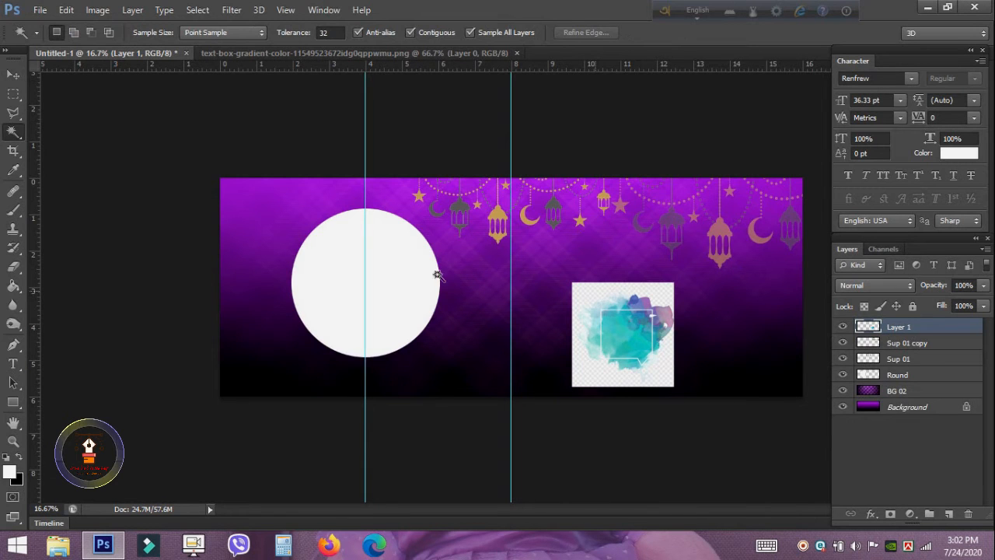
{"action": "left_click", "coordinate": [12, 135]}
{"action": "left_click", "coordinate": [599, 299]}
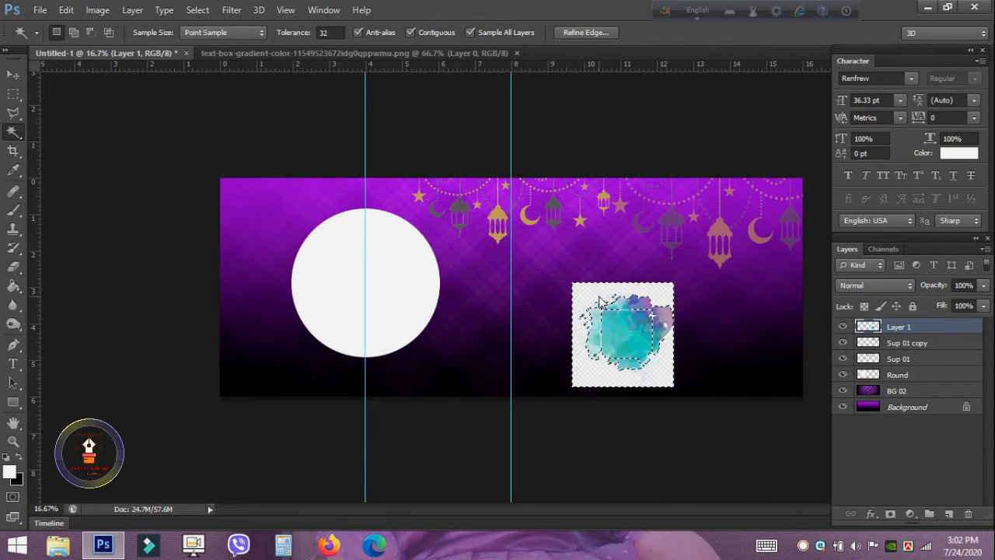
{"action": "key", "text": "Delete"}
{"action": "key", "text": "m"}
{"action": "key", "text": "ctrl+d"}
Transform the watercolour splash to 189.96% width and 71.61% height, and close its source image
{"action": "key", "text": "ctrl+t"}
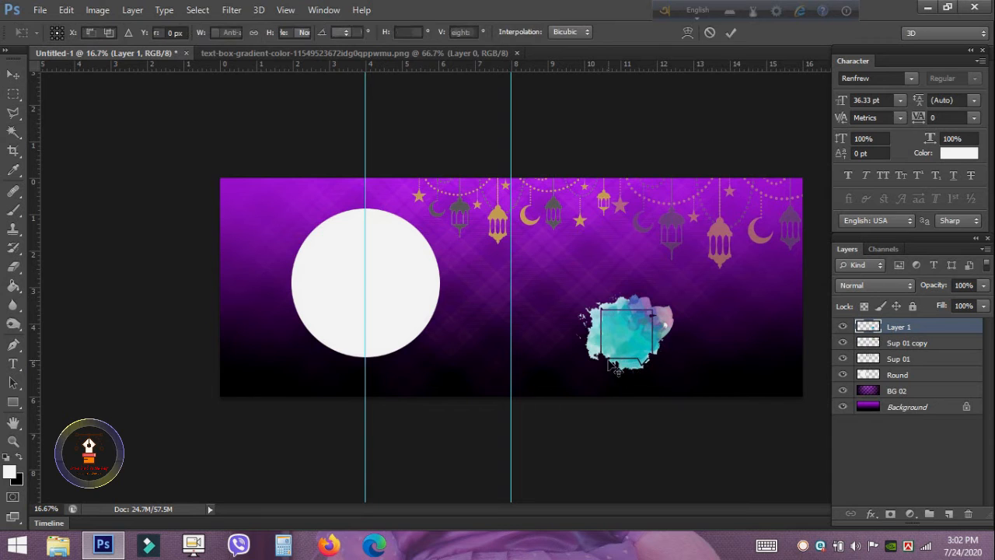
{"action": "left_click_drag", "start_coordinate": [673, 288], "coordinate": [776, 317]}
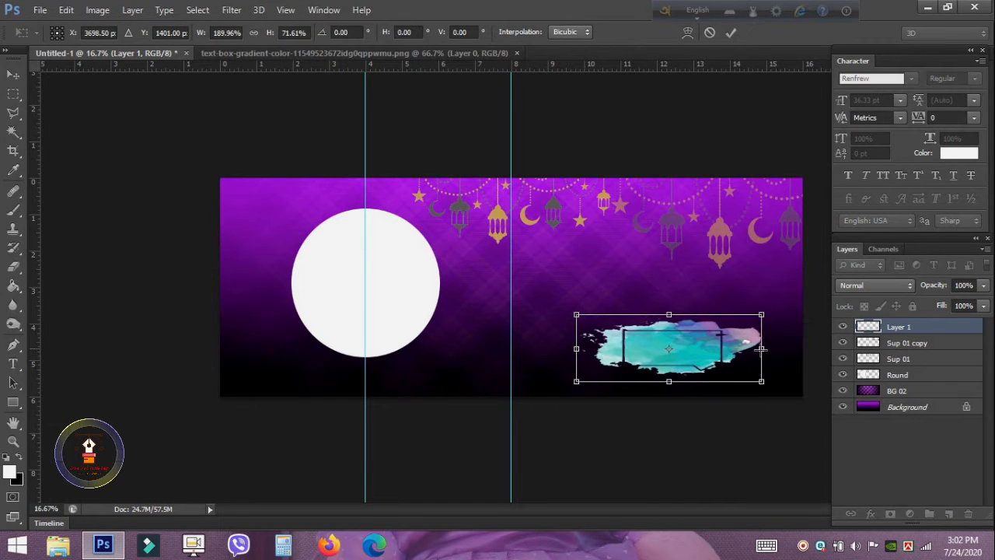
{"action": "key", "text": "Return"}
{"action": "left_click", "coordinate": [517, 53]}
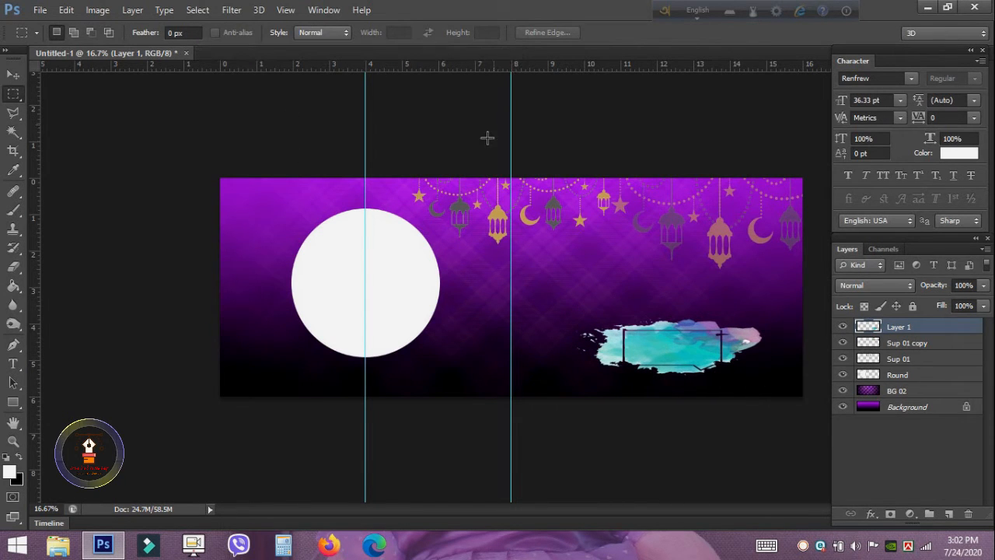
Open the 99-996440 islamic-ramadan crescent logo image and bring it into the banner beside the watercolour splash
{"action": "left_click", "coordinate": [66, 9]}
{"action": "mouse_move", "coordinate": [39, 9]}
{"action": "left_click", "coordinate": [48, 38]}
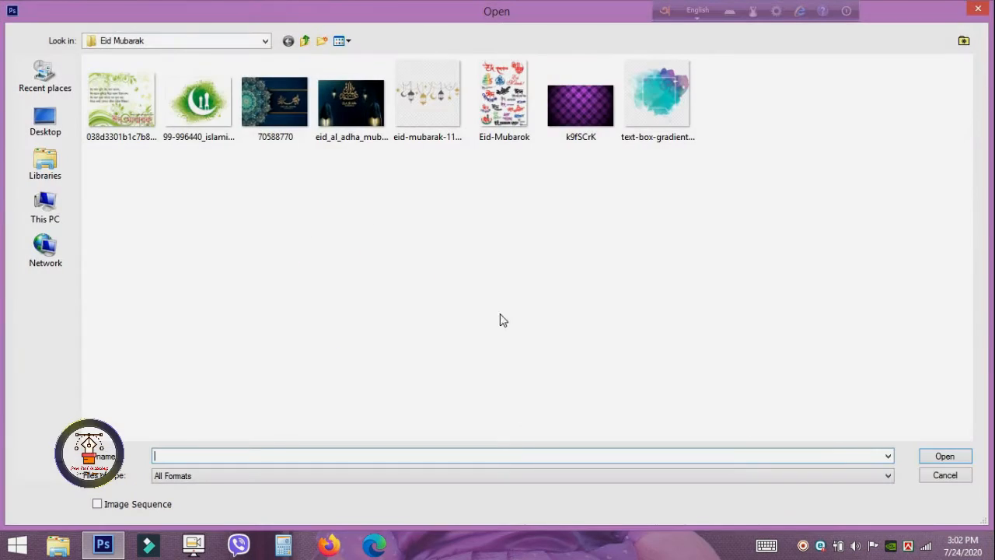
{"action": "double_click", "coordinate": [198, 101]}
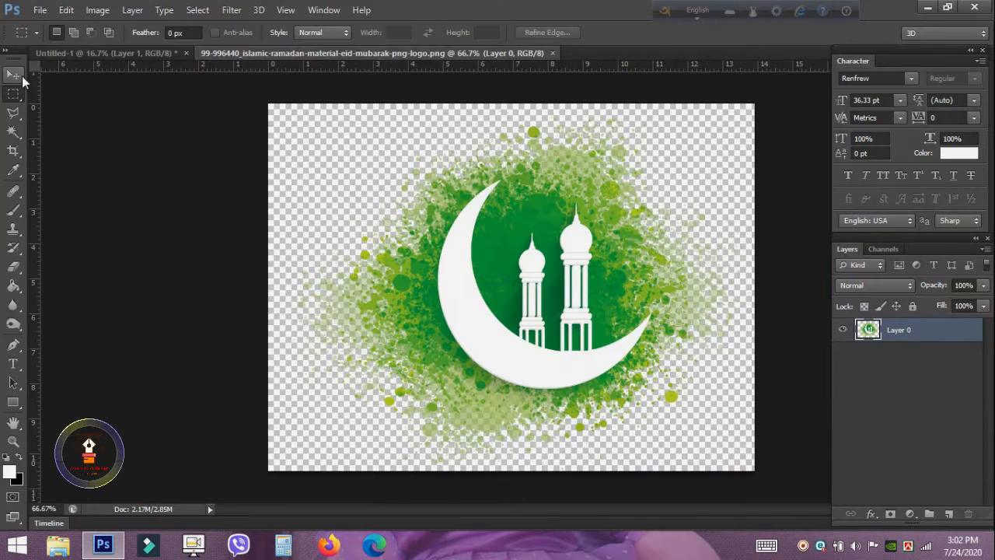
{"action": "left_click", "coordinate": [13, 75]}
{"action": "mouse_move", "coordinate": [472, 246]}
{"action": "left_mouse_down"}
{"action": "mouse_move", "coordinate": [502, 234]}
{"action": "mouse_move", "coordinate": [109, 53]}
{"action": "mouse_move", "coordinate": [493, 294]}
{"action": "mouse_move", "coordinate": [544, 346]}
{"action": "mouse_move", "coordinate": [566, 347]}
{"action": "left_mouse_up"}
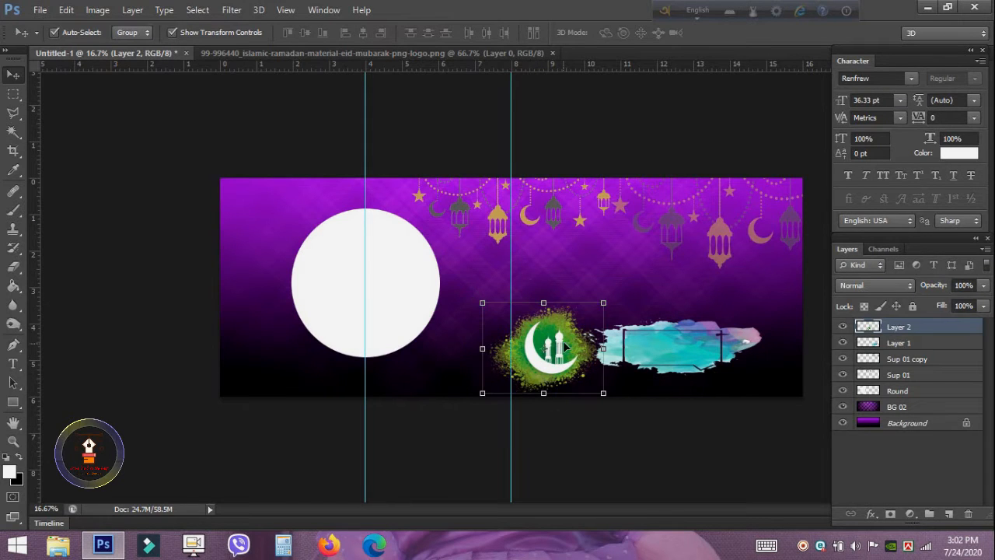
Shrink the watercolour splash to 91% width, flatten it, and arrange it against the right side of the green crescent logo
{"action": "left_click", "coordinate": [695, 358]}
{"action": "key", "text": "ctrl+plus"}
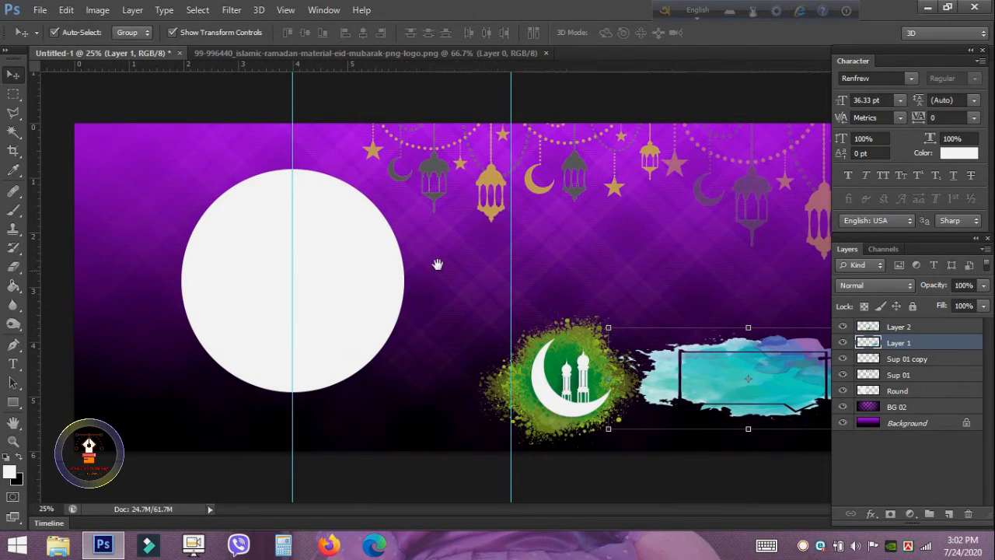
{"action": "key", "text": "ctrl+plus"}
{"action": "left_click_drag", "start_coordinate": [678, 325], "coordinate": [391, 264]}
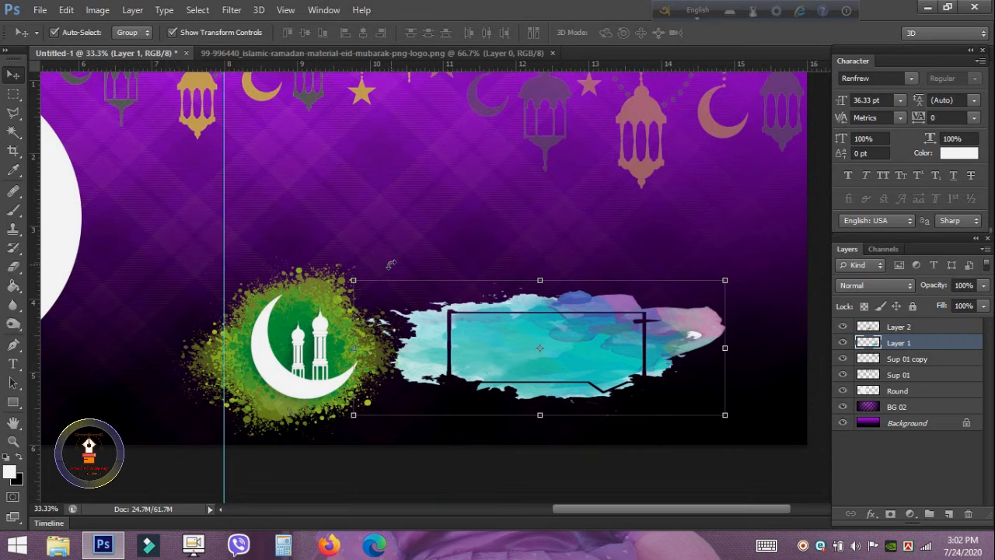
{"action": "left_click_drag", "start_coordinate": [618, 337], "coordinate": [751, 347]}
{"action": "left_click_drag", "start_coordinate": [775, 298], "coordinate": [758, 304]}
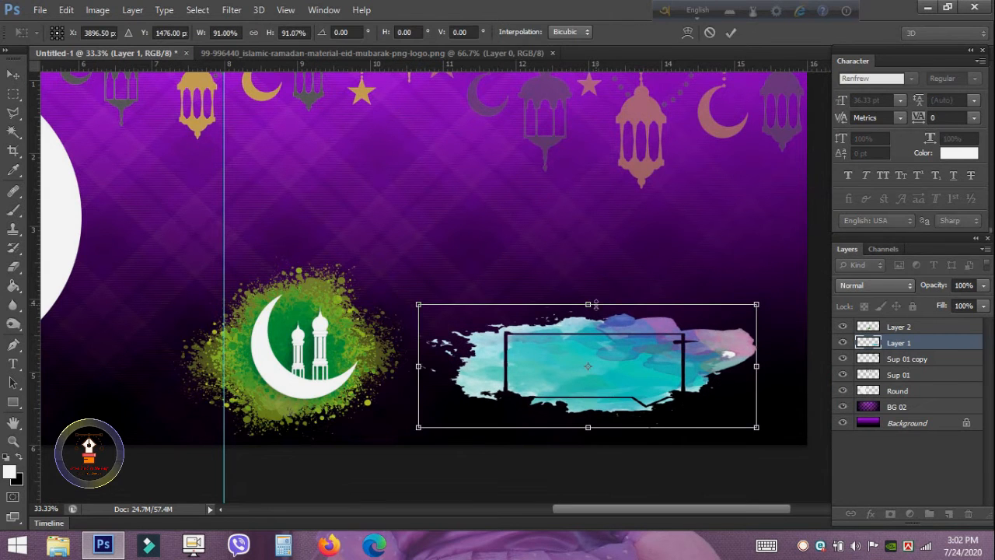
{"action": "left_click_drag", "start_coordinate": [591, 303], "coordinate": [592, 318]}
{"action": "key", "text": "Return"}
{"action": "mouse_move", "coordinate": [351, 354]}
{"action": "left_mouse_down"}
{"action": "mouse_move", "coordinate": [415, 360]}
{"action": "mouse_move", "coordinate": [425, 348]}
{"action": "left_mouse_up"}
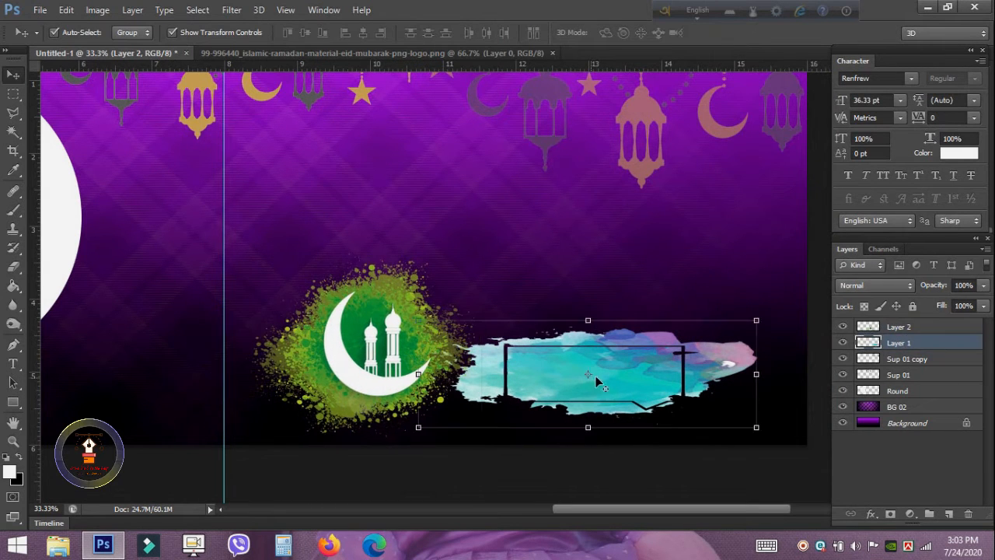
{"action": "left_click_drag", "start_coordinate": [595, 377], "coordinate": [600, 359]}
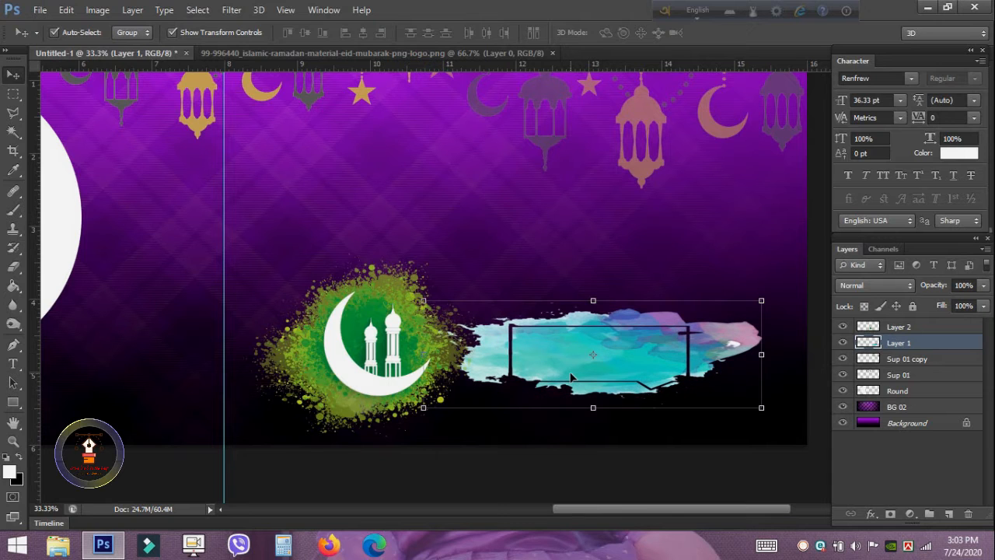
Recolour the watercolour splash with Hue/Saturation using hue +44, saturation -12 and lightness -1
{"action": "key", "text": "ctrl+u"}
{"action": "left_click_drag", "start_coordinate": [564, 105], "coordinate": [323, 128]}
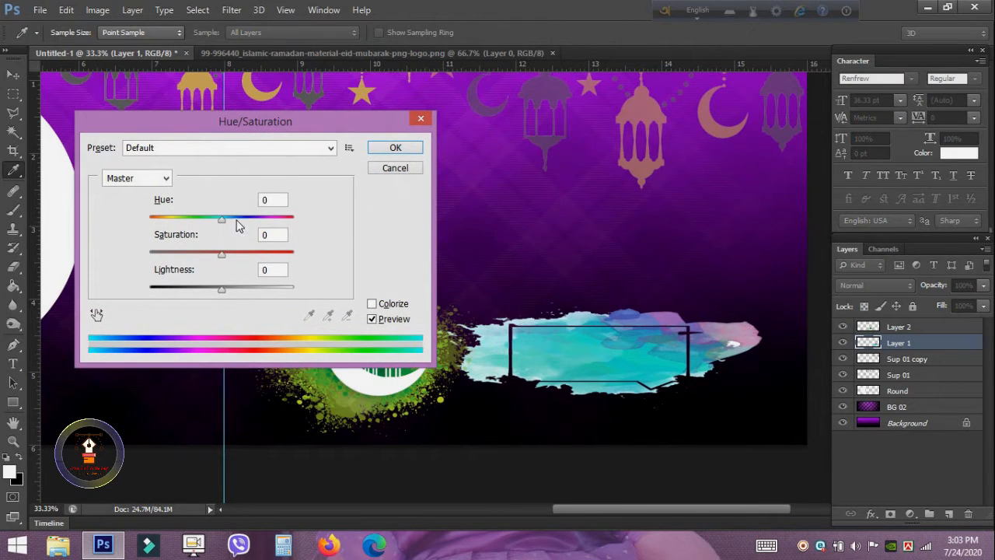
{"action": "left_click_drag", "start_coordinate": [222, 222], "coordinate": [253, 218]}
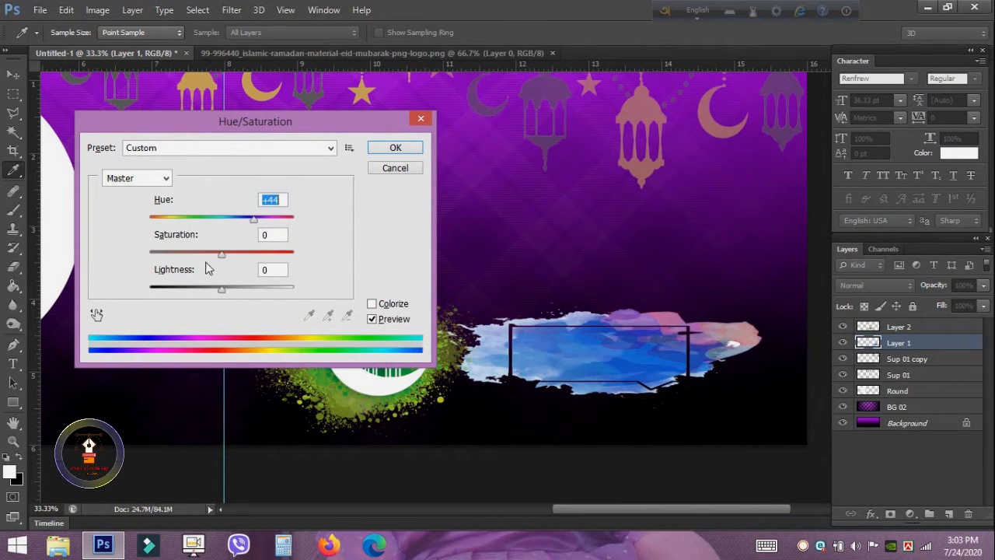
{"action": "mouse_move", "coordinate": [221, 255]}
{"action": "left_mouse_down"}
{"action": "mouse_move", "coordinate": [200, 256]}
{"action": "mouse_move", "coordinate": [213, 255]}
{"action": "left_mouse_up"}
{"action": "left_click_drag", "start_coordinate": [221, 288], "coordinate": [220, 292]}
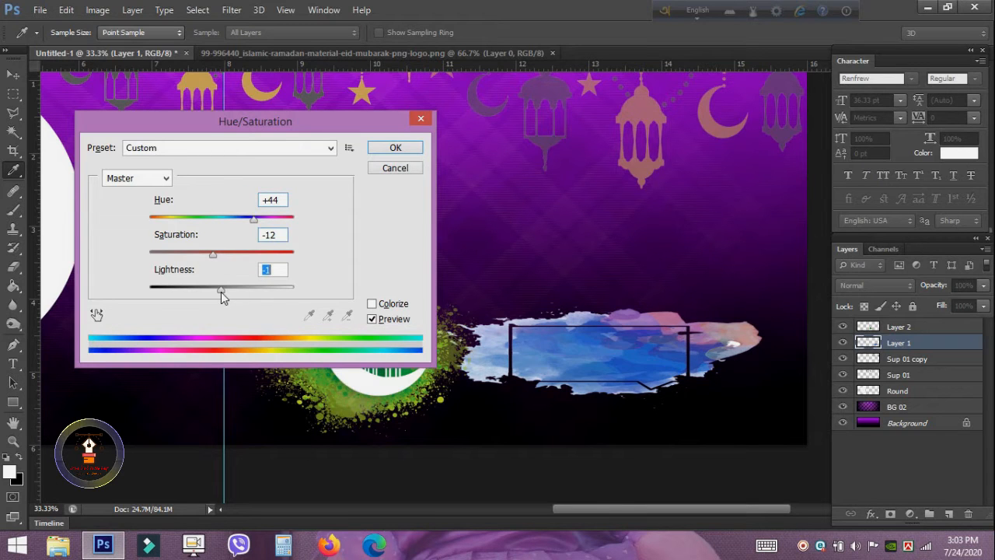
{"action": "left_click", "coordinate": [393, 148]}
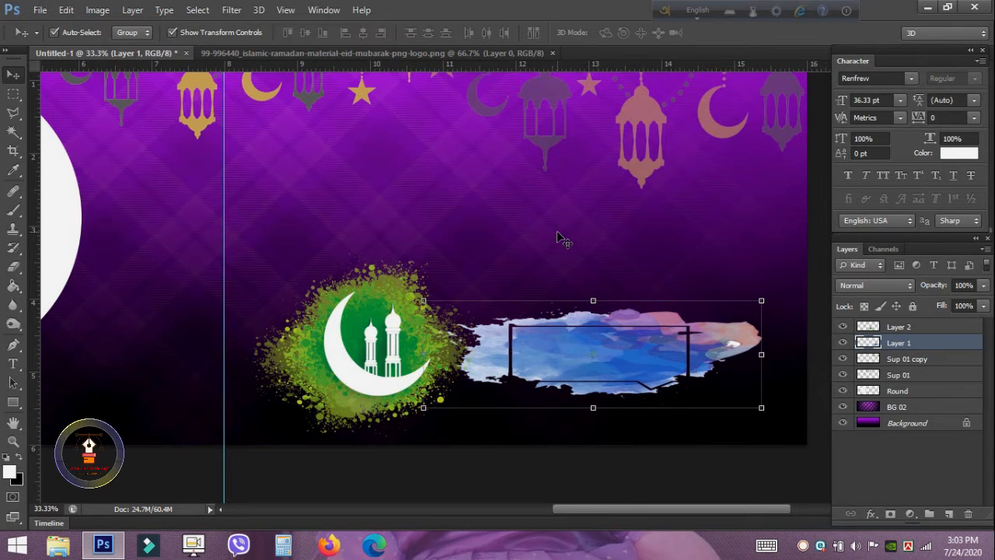
Open the green 038d3301b1c7b8 greeting image, select its four-line Bengali verse and bring the selection into the banner
{"action": "key", "text": "ctrl+minus"}
{"action": "key", "text": "ctrl+minus"}
{"action": "key", "text": "m"}
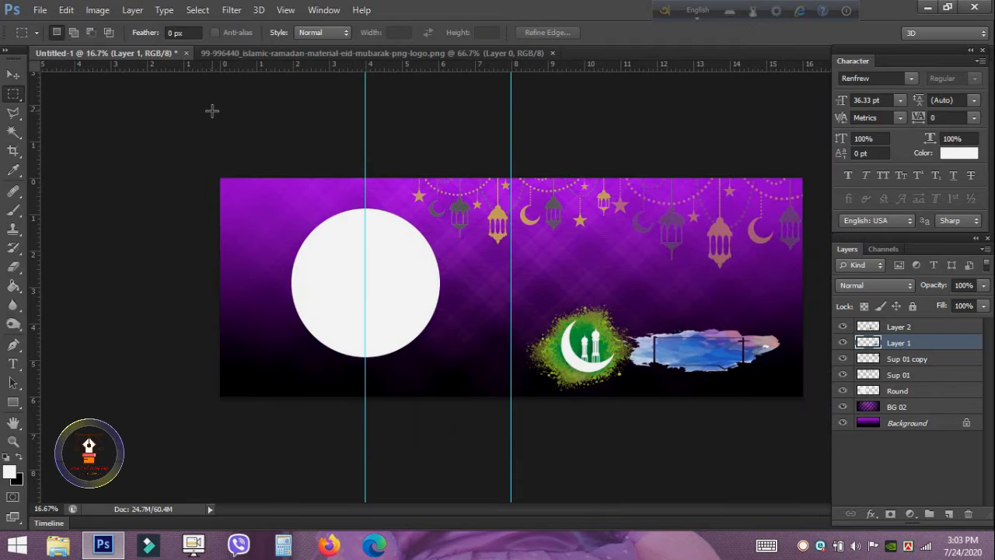
{"action": "left_click", "coordinate": [40, 9]}
{"action": "left_click", "coordinate": [38, 39]}
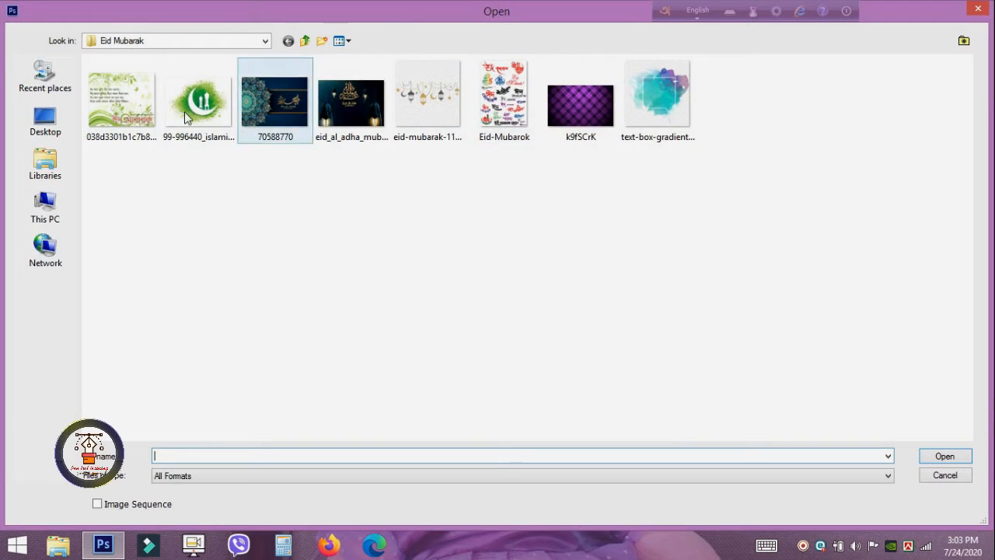
{"action": "double_click", "coordinate": [118, 102]}
{"action": "left_click_drag", "start_coordinate": [329, 215], "coordinate": [594, 323]}
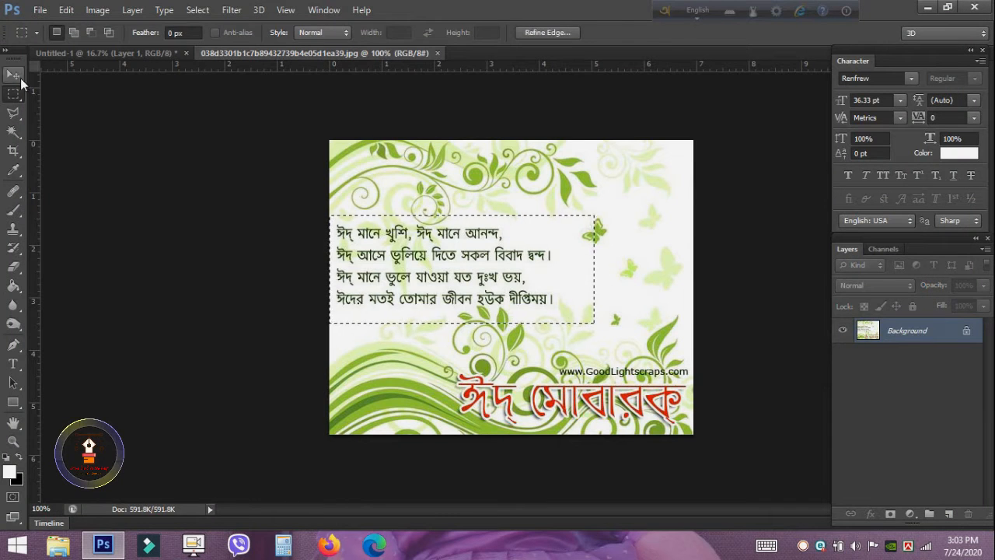
{"action": "key", "text": "v"}
{"action": "left_click_drag", "start_coordinate": [494, 265], "coordinate": [551, 326]}
Close the greeting image and move the copied verse over the right edge of the white circle
{"action": "left_click", "coordinate": [436, 53]}
{"action": "key", "text": "Return"}
{"action": "scroll", "coordinate": [511, 288], "scroll_direction": "up", "scroll_amount": 2}
{"action": "left_click_drag", "start_coordinate": [541, 275], "coordinate": [299, 273]}
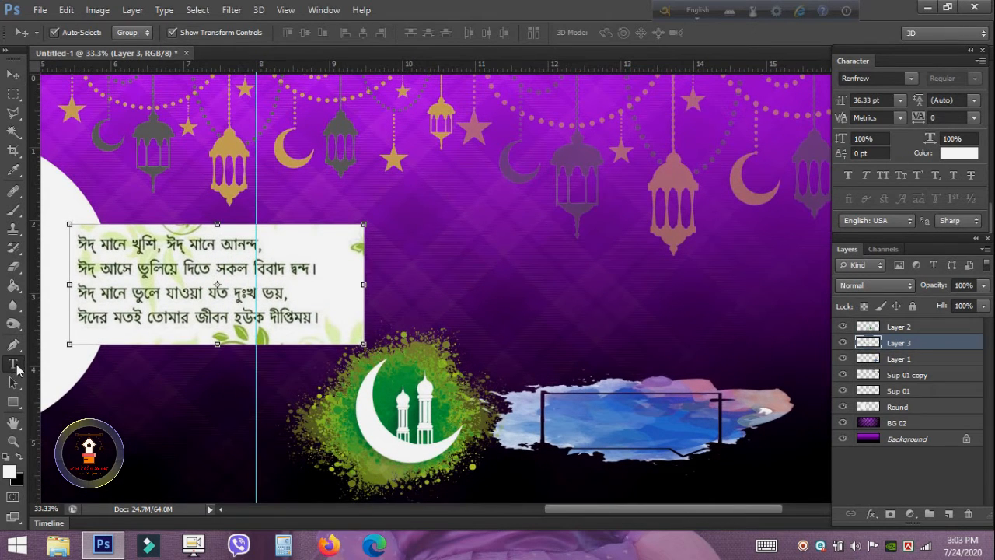
Add the text line "ঈদ মানে খুশি, ঈদ মানে আনন্দ," in the RinkiyMJ font below the hanging lanterns
{"action": "left_click", "coordinate": [14, 365]}
{"action": "left_click", "coordinate": [155, 33]}
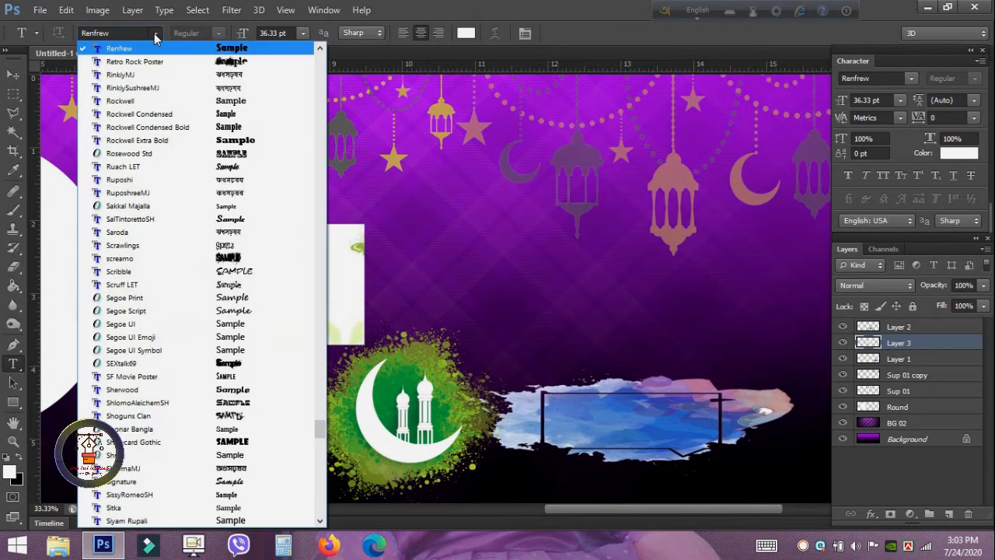
{"action": "left_click", "coordinate": [242, 78]}
{"action": "left_click", "coordinate": [583, 220]}
{"action": "type", "text": "ঈদ মা"}
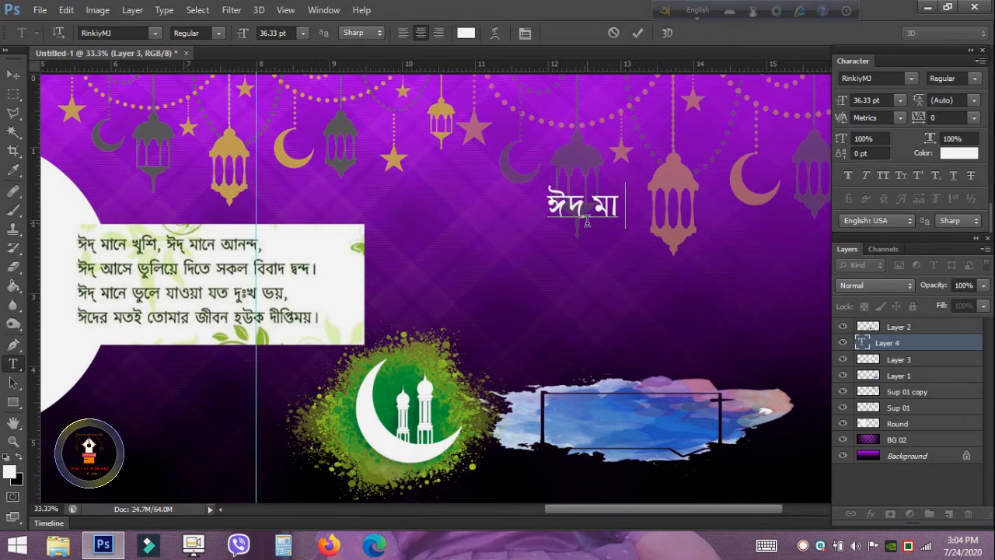
{"action": "type", "text": "নে খুশি, ঈদ"}
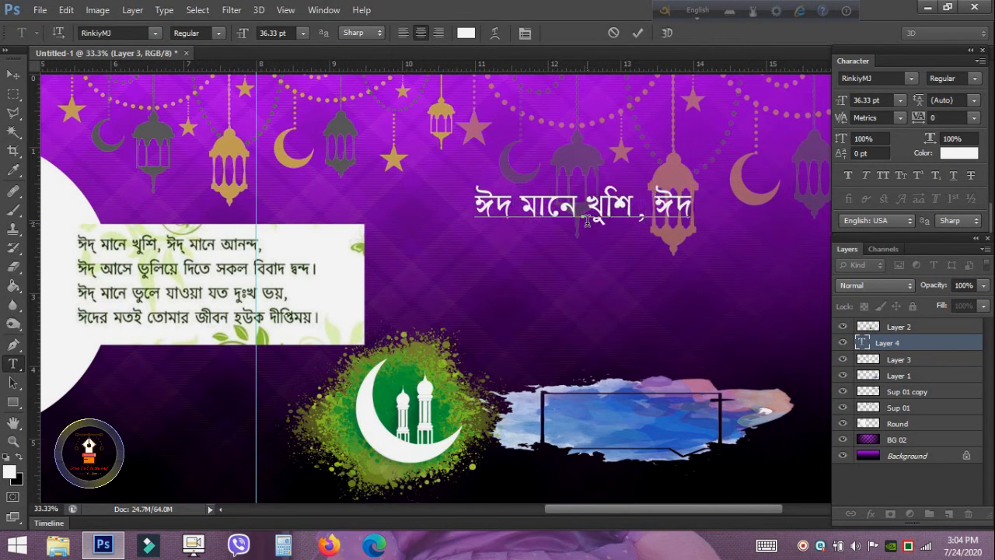
{"action": "type", "text": " মানে আনন্"}
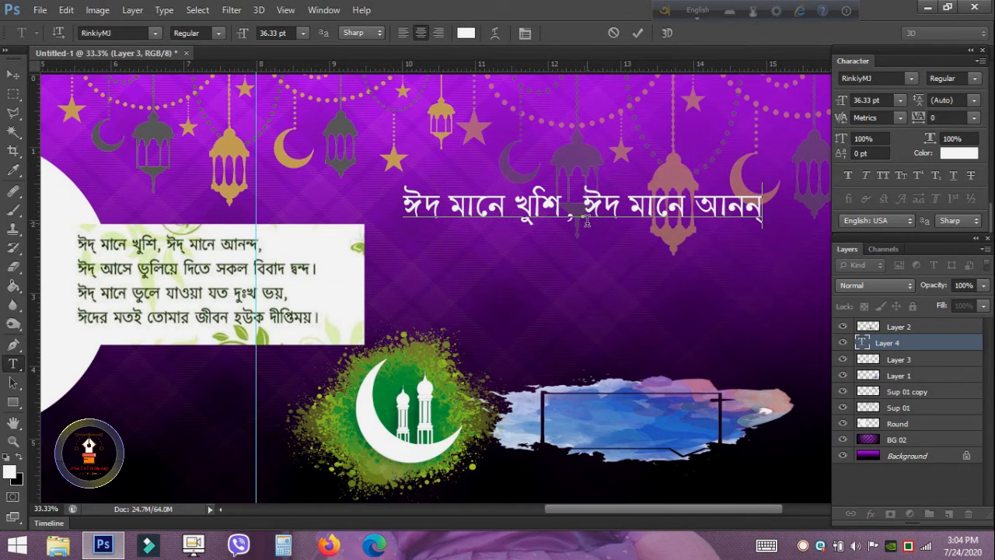
{"action": "type", "text": "দ,"}
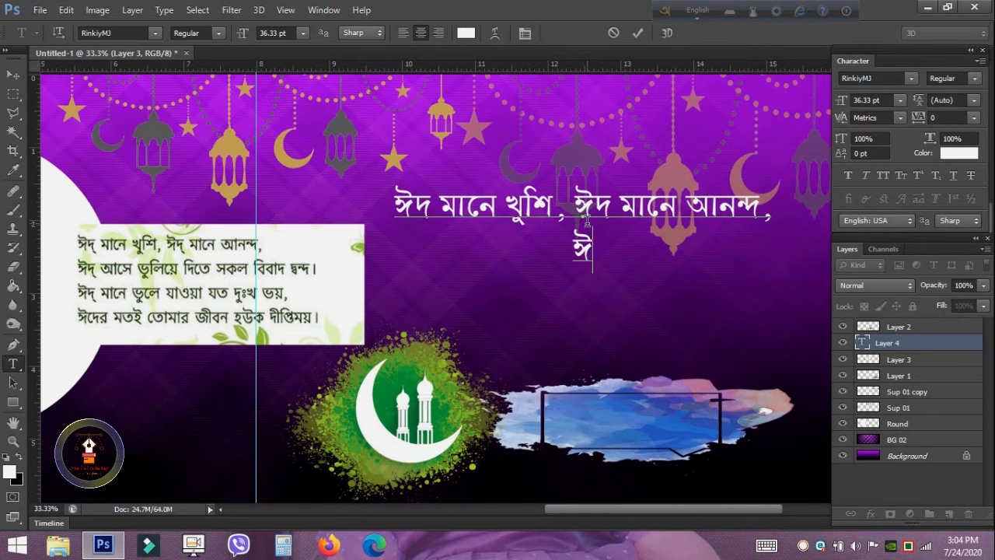
Add the second verse line "ঈদ আসে ভূলিয়ে দিতে সকল বিবাদ দ্বন্দ।" below the first
{"action": "type", "text": "ঈদ আসে ভু"}
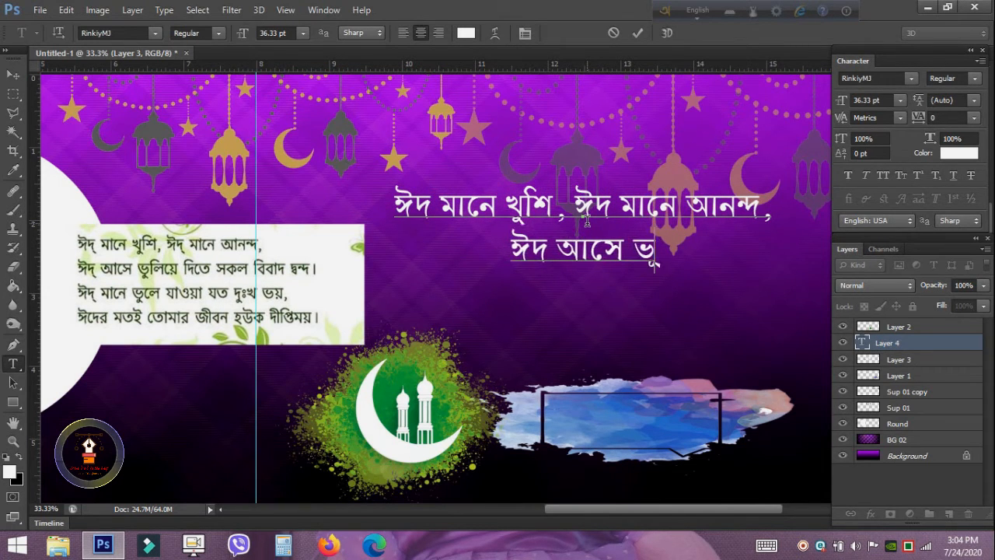
{"action": "type", "text": "লিেয় দিতে সকল"}
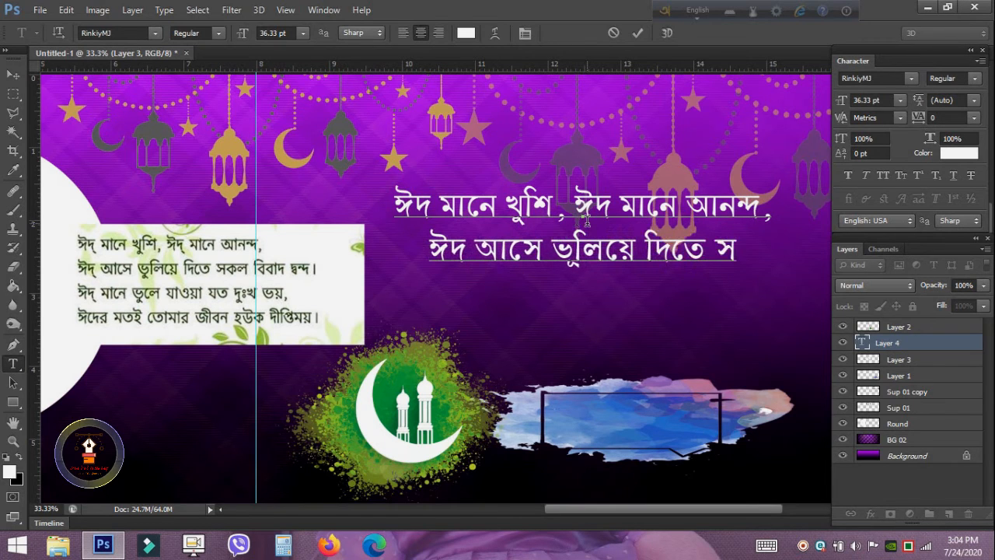
{"action": "type", "text": " বিবাদ দ্ব"}
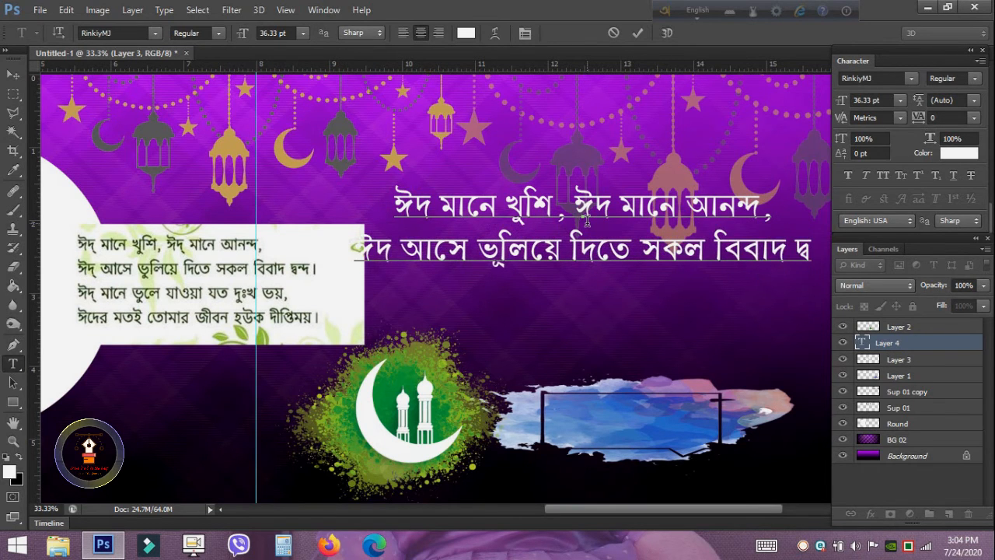
{"action": "type", "text": "ন্দ।"}
Add the third verse line "ঈদ মানে ভূলে যাওয়া যত দুঃখ ভয়," and begin a fourth line
{"action": "type", "text": "ঈদ "}
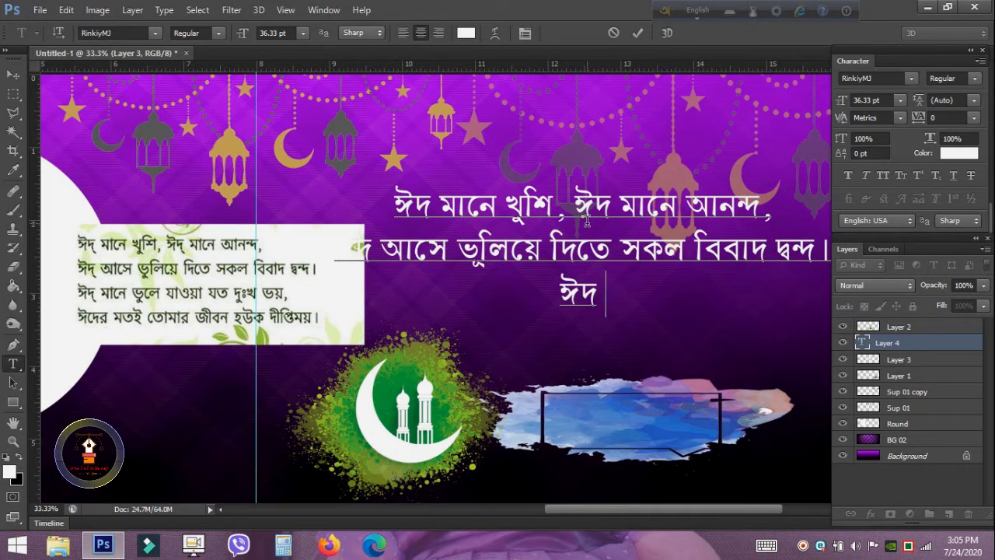
{"action": "type", "text": "মানে ভুলে যাওয়া যত দু"}
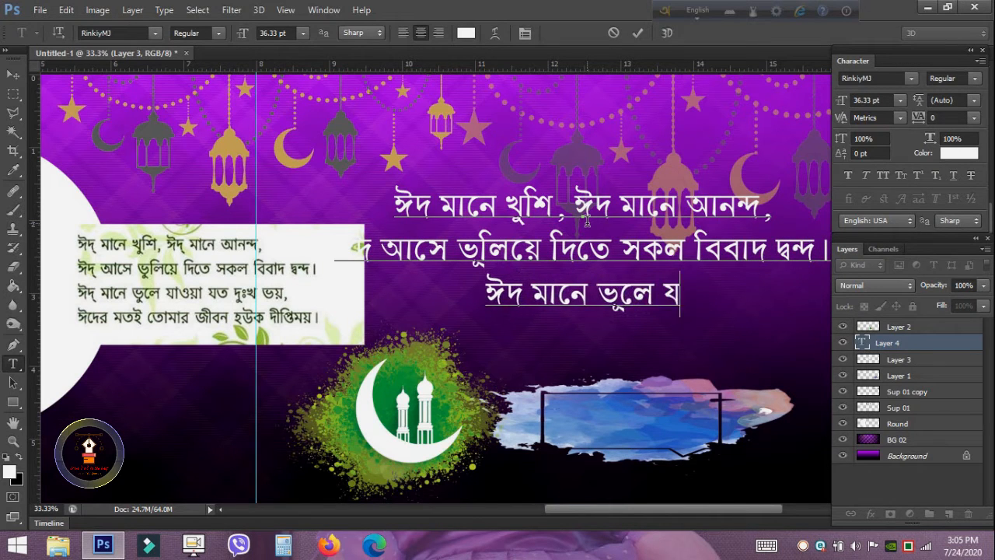
{"action": "type", "text": "ঃখ"}
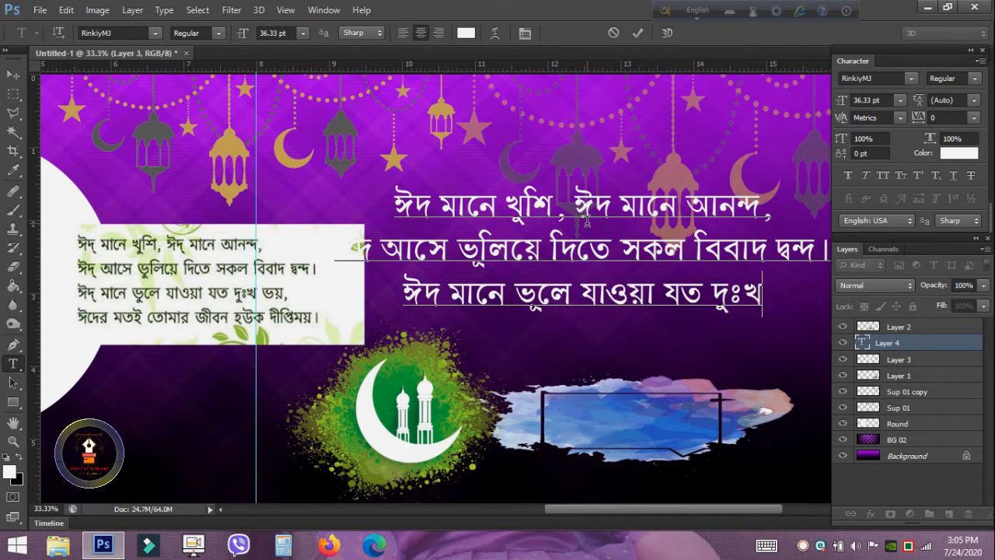
{"action": "type", "text": " ভয়,ঈদে"}
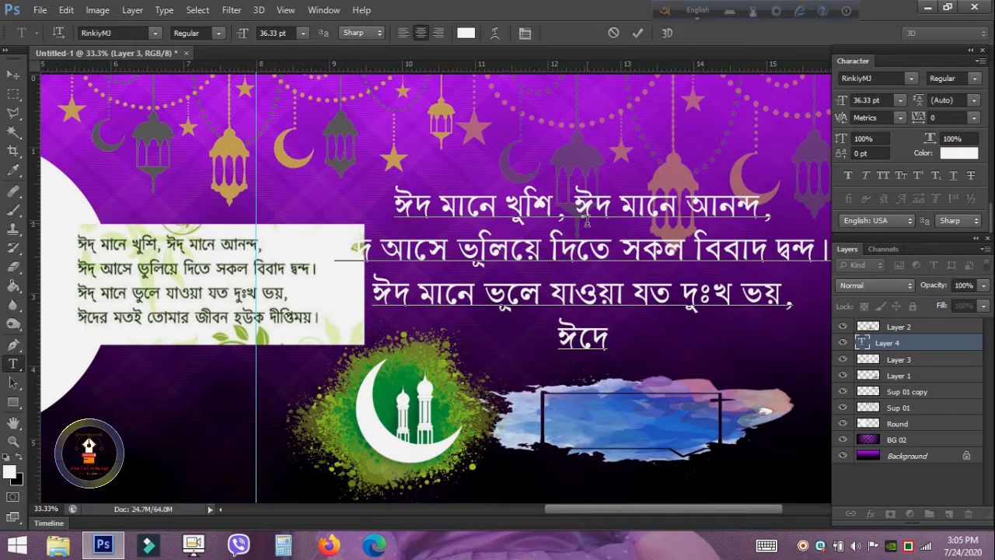
Complete the fourth verse line as "ঈদের মতই তোমার জীবন হউক দীপ্তিময়।"
{"action": "type", "text": "র মত"}
{"action": "type", "text": "তোমার জীবন হ"}
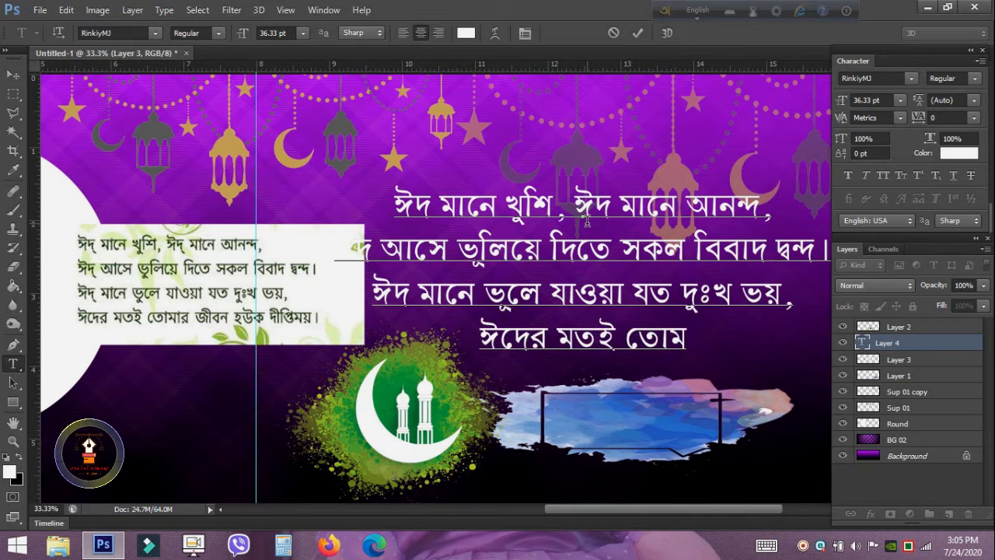
{"action": "type", "text": "উক"}
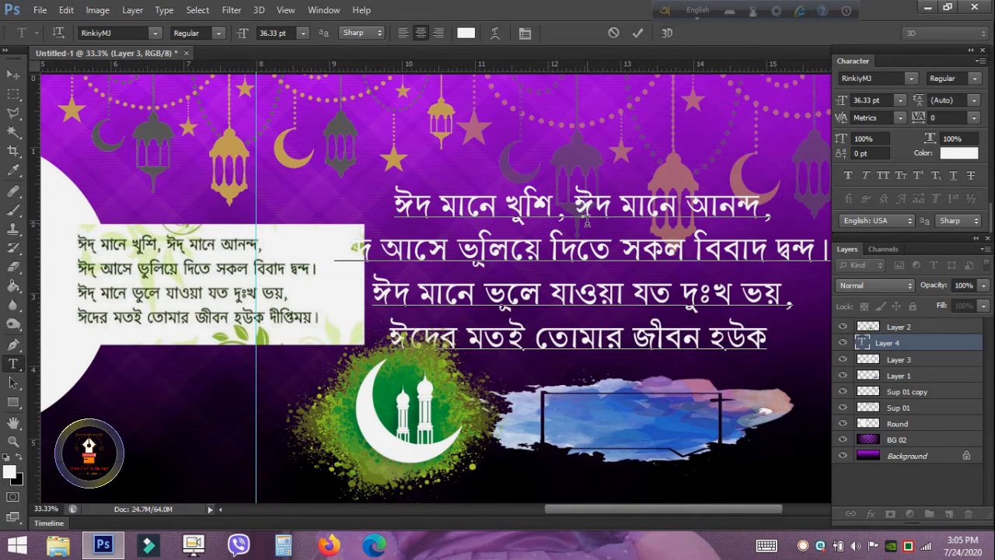
{"action": "type", "text": " দীপ্তময়"}
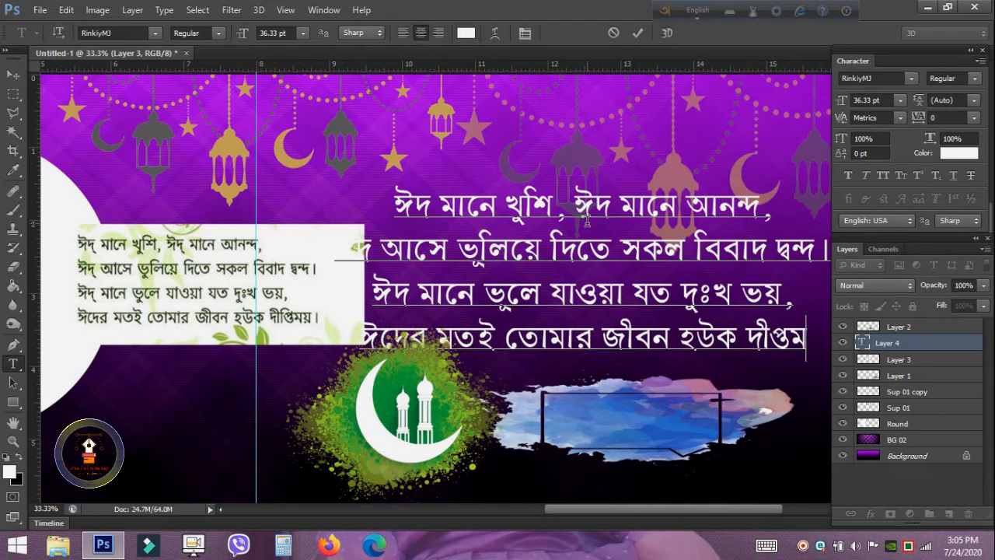
{"action": "key", "text": "Left"}
{"action": "key", "text": "Left"}
{"action": "key", "text": "Left"}
{"action": "type", "text": "িময়।"}
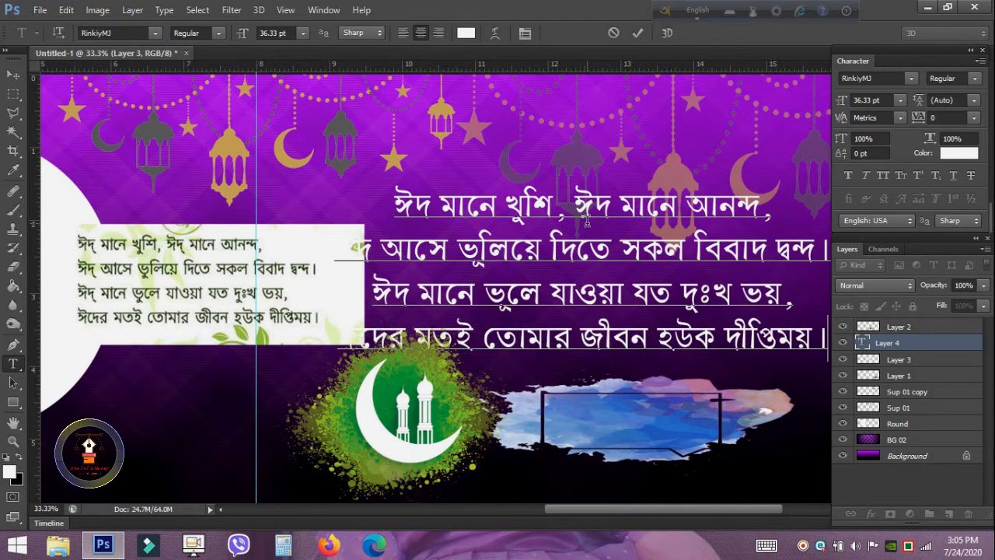
Delete the pasted verse image that overlaps the white circle
{"action": "left_click", "coordinate": [13, 74]}
{"action": "left_click", "coordinate": [221, 260]}
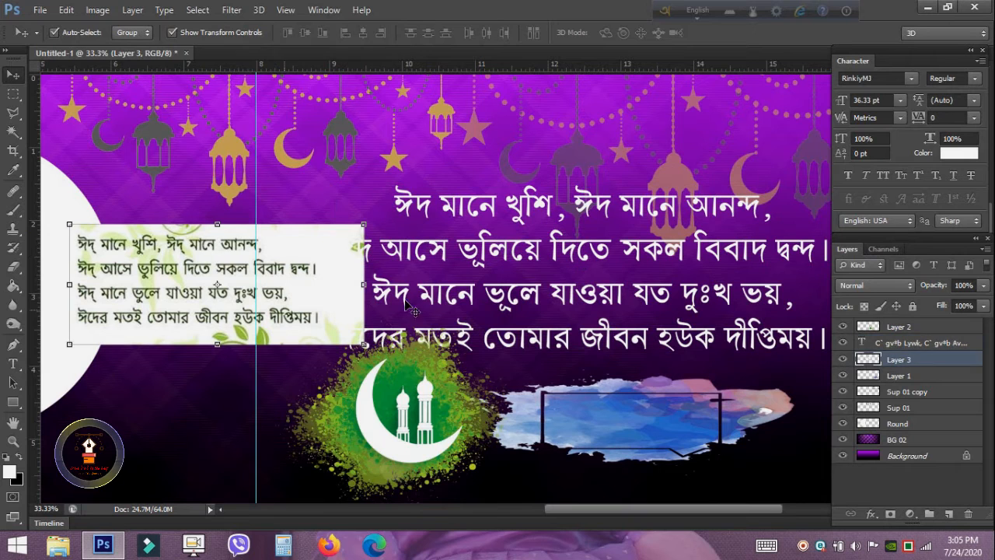
{"action": "left_click", "coordinate": [968, 514]}
Move the four-line verse upward and scale it down, and resize the crescent logo beside the watercolour splash
{"action": "left_click", "coordinate": [470, 207]}
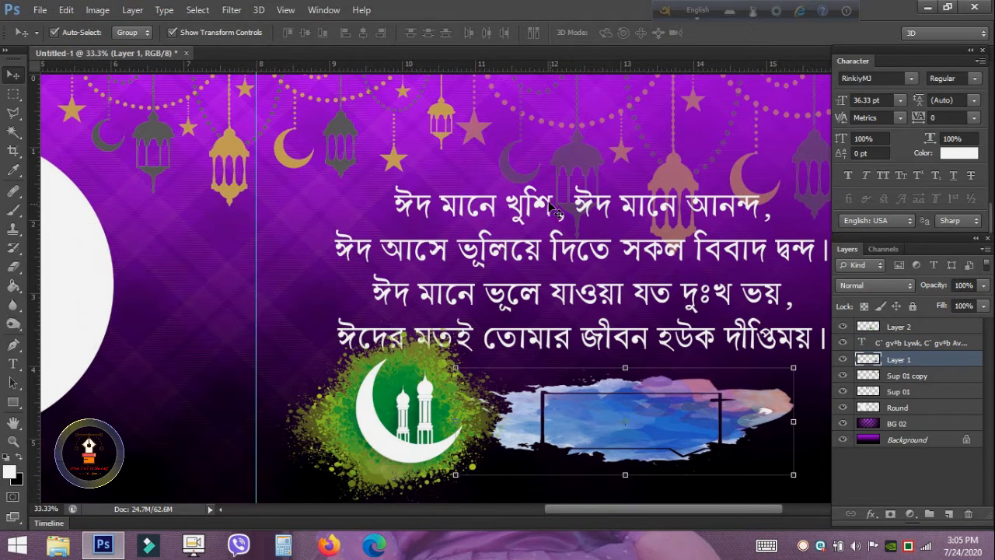
{"action": "left_click_drag", "start_coordinate": [552, 201], "coordinate": [554, 153]}
{"action": "key", "text": "ctrl+minus"}
{"action": "key", "text": "ctrl+minus"}
{"action": "key", "text": "ctrl+minus"}
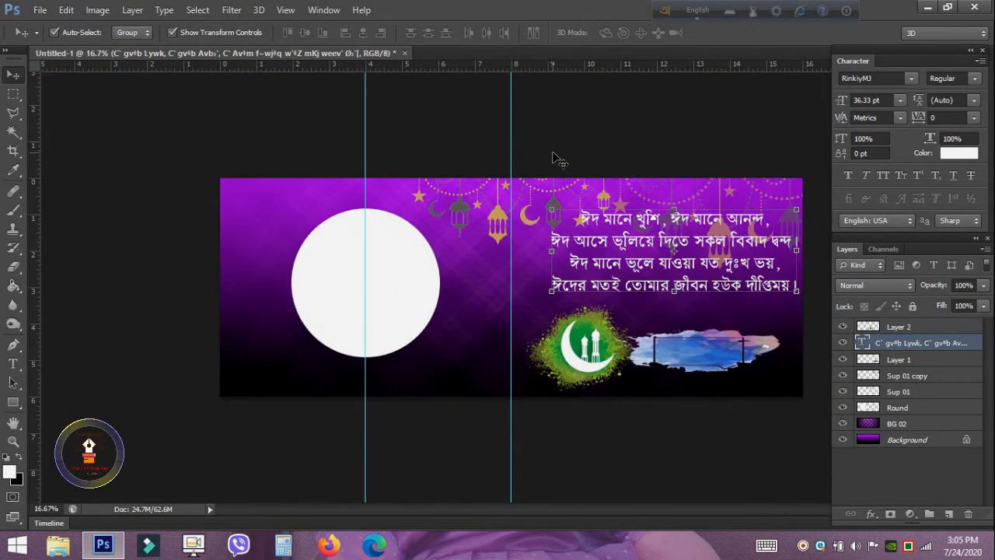
{"action": "left_click_drag", "start_coordinate": [728, 295], "coordinate": [698, 287]}
{"action": "key", "text": "Return"}
{"action": "left_click", "coordinate": [591, 347]}
{"action": "key", "text": "ctrl+t"}
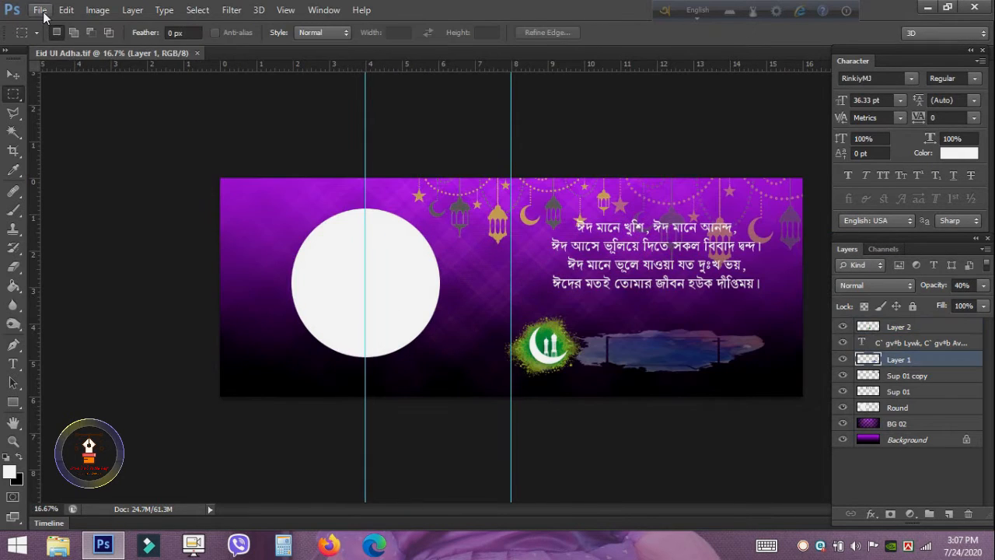
Open the Eid-Mubarok image from the Eid Mubarak folder on the desktop
{"action": "left_click", "coordinate": [40, 9]}
{"action": "left_click", "coordinate": [67, 40]}
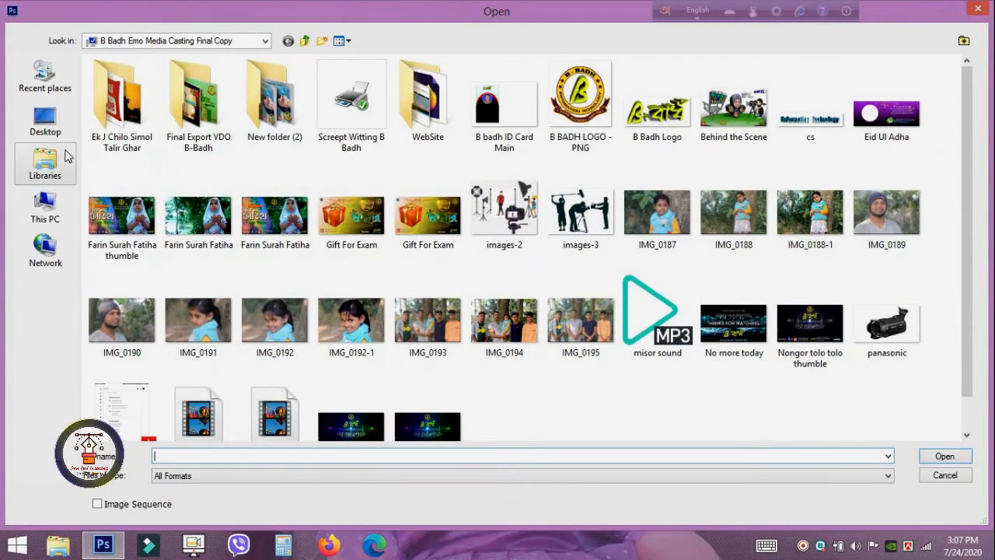
{"action": "left_click", "coordinate": [46, 118]}
{"action": "double_click", "coordinate": [111, 86]}
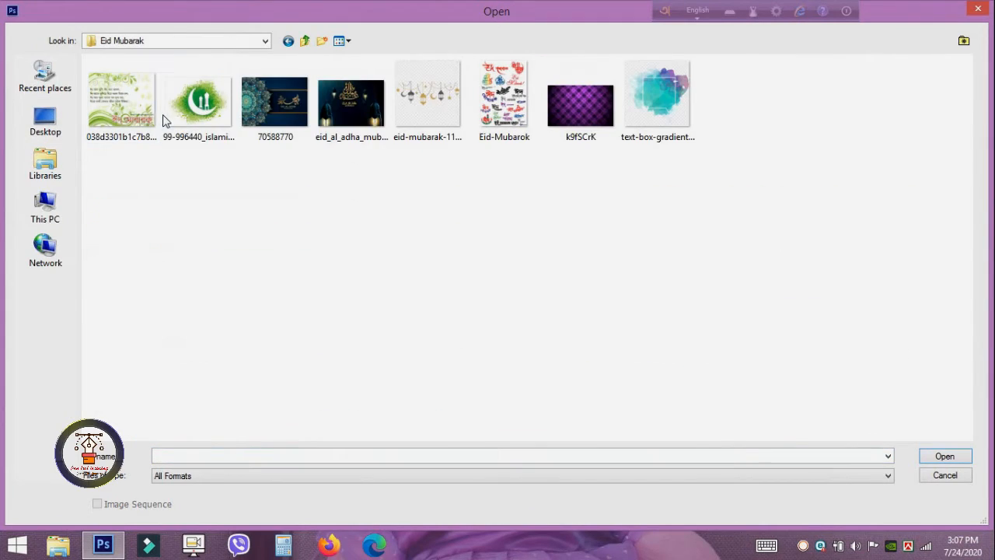
{"action": "double_click", "coordinate": [489, 98]}
Select the blue drop-shaped "ঈদ মুবারক" calligraphy and bring it into the Eid Ul Adha banner, between the white circle and the verse
{"action": "scroll", "coordinate": [475, 424], "scroll_direction": "up", "scroll_amount": 2}
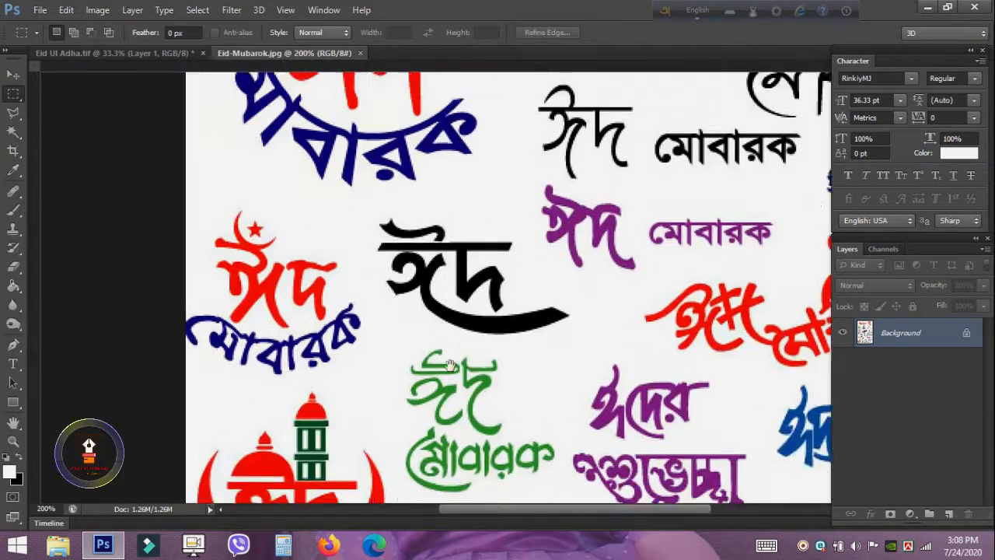
{"action": "left_click_drag", "start_coordinate": [342, 402], "coordinate": [215, 252]}
{"action": "left_click_drag", "start_coordinate": [449, 375], "coordinate": [435, 182]}
{"action": "left_click_drag", "start_coordinate": [435, 117], "coordinate": [501, 317]}
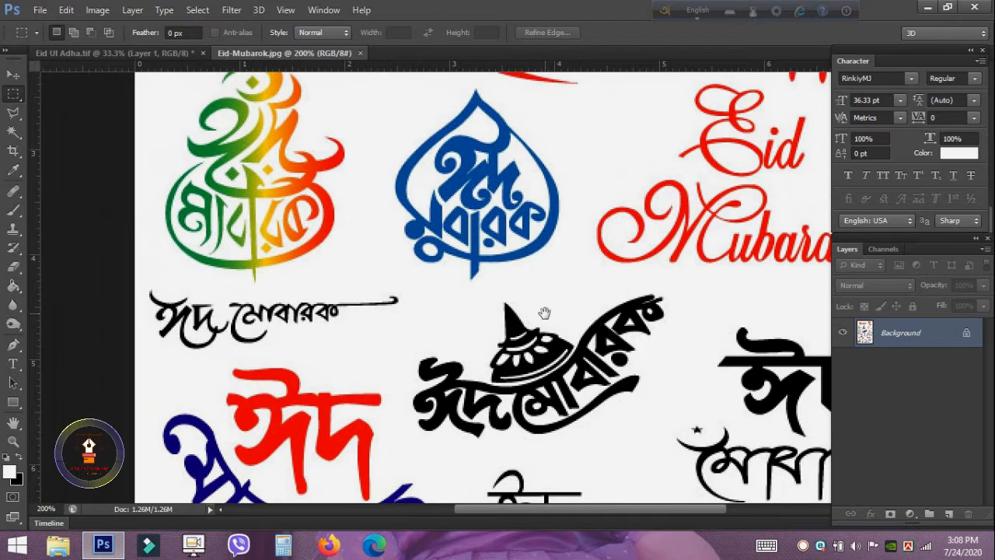
{"action": "left_click_drag", "start_coordinate": [529, 220], "coordinate": [532, 313]}
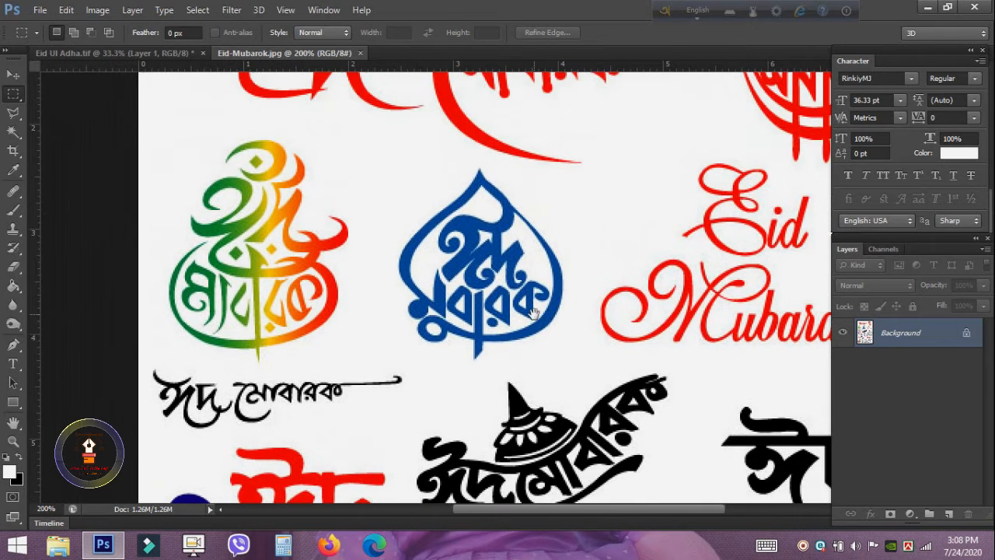
{"action": "left_click_drag", "start_coordinate": [379, 146], "coordinate": [581, 366]}
{"action": "key", "text": "v"}
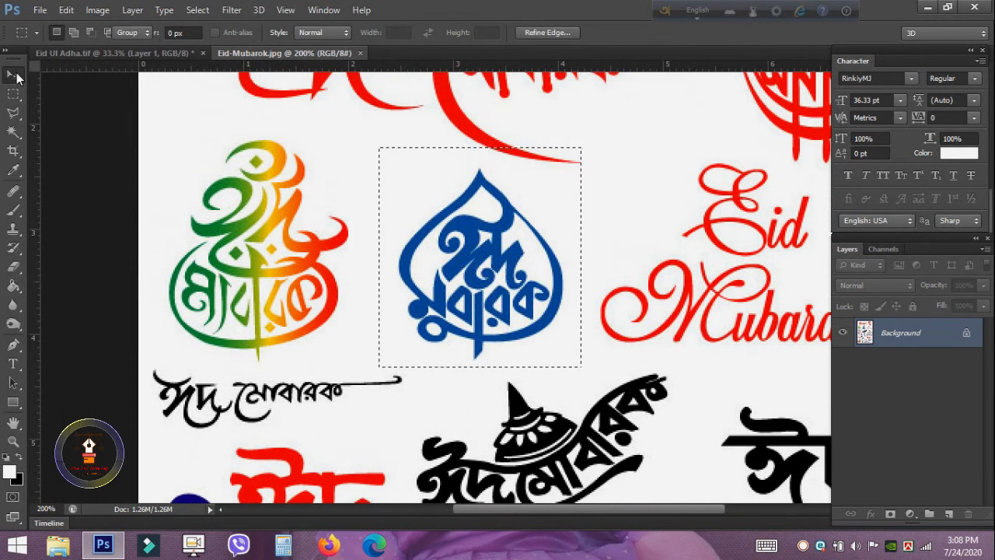
{"action": "left_click_drag", "start_coordinate": [472, 235], "coordinate": [366, 331]}
{"action": "key", "text": "Return"}
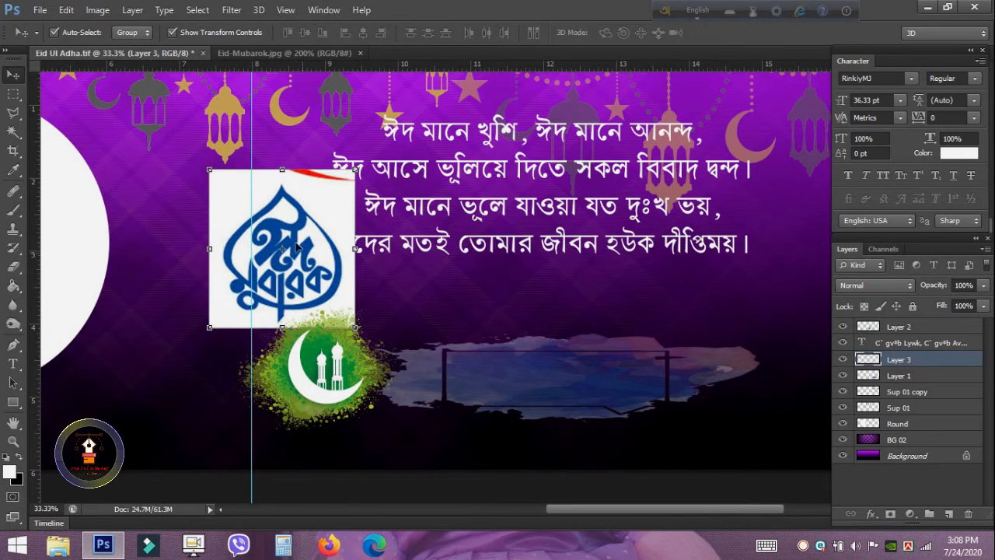
{"action": "left_click_drag", "start_coordinate": [311, 254], "coordinate": [251, 234]}
Darken the imported blue calligraphy with Levels by raising the shadow input level slightly
{"action": "key", "text": "ctrl+plus"}
{"action": "left_click_drag", "start_coordinate": [184, 226], "coordinate": [506, 232]}
{"action": "key", "text": "ctrl+plus"}
{"action": "key", "text": "ctrl+l"}
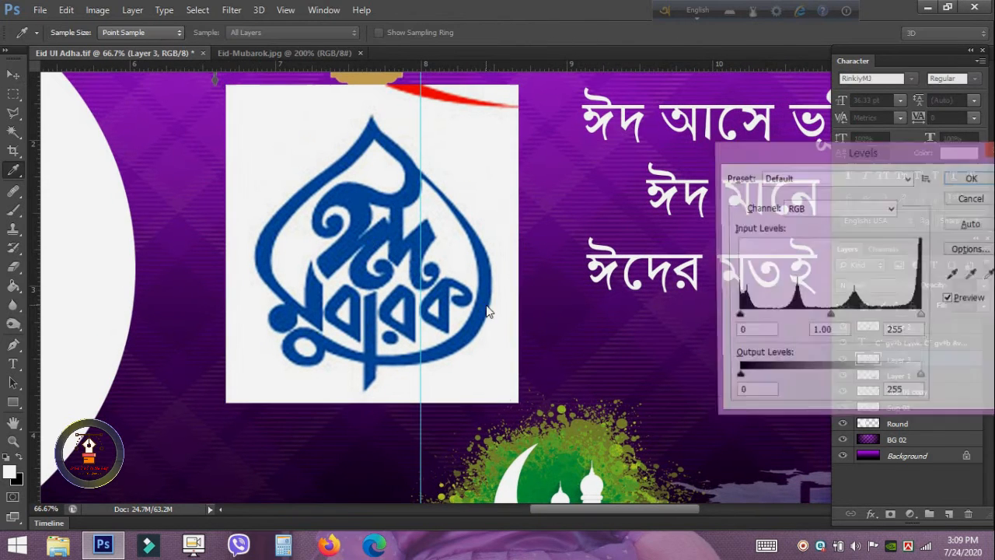
{"action": "mouse_move", "coordinate": [738, 317]}
{"action": "left_mouse_down"}
{"action": "mouse_move", "coordinate": [763, 319]}
{"action": "mouse_move", "coordinate": [753, 319]}
{"action": "left_mouse_up"}
{"action": "key", "text": "Return"}
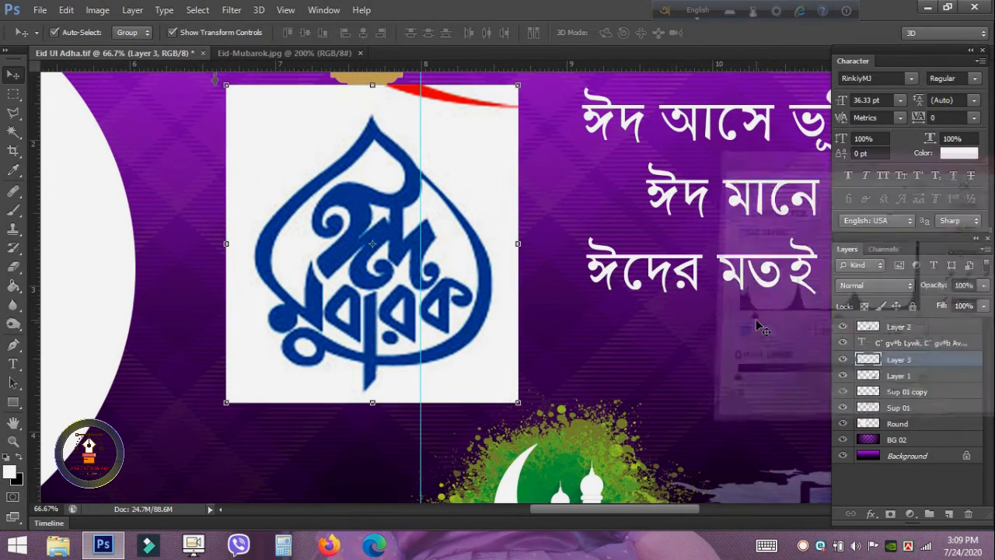
Select the blue lettering with the Magic Wand and copy it to a new layer
{"action": "key", "text": "w"}
{"action": "left_click", "coordinate": [387, 309]}
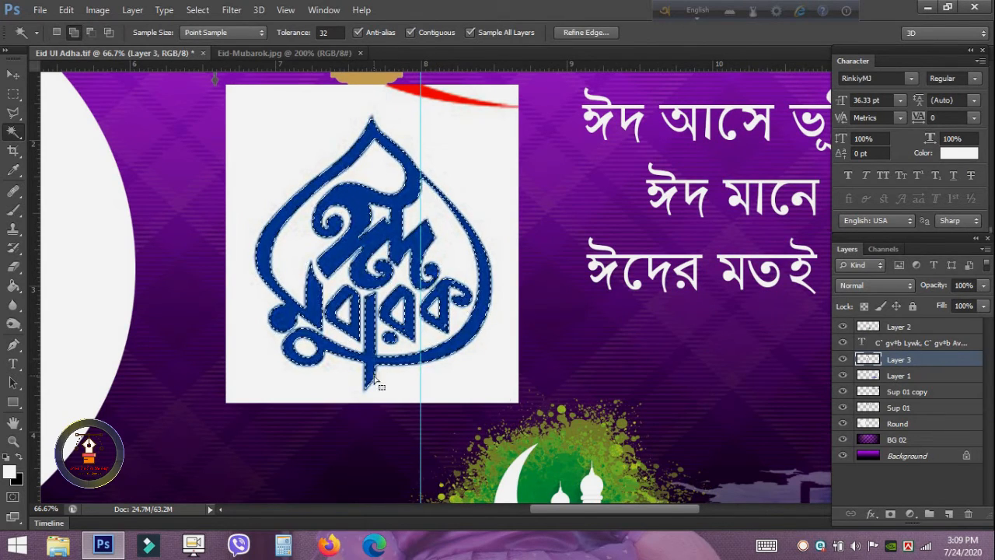
{"action": "key", "text": "ctrl+j"}
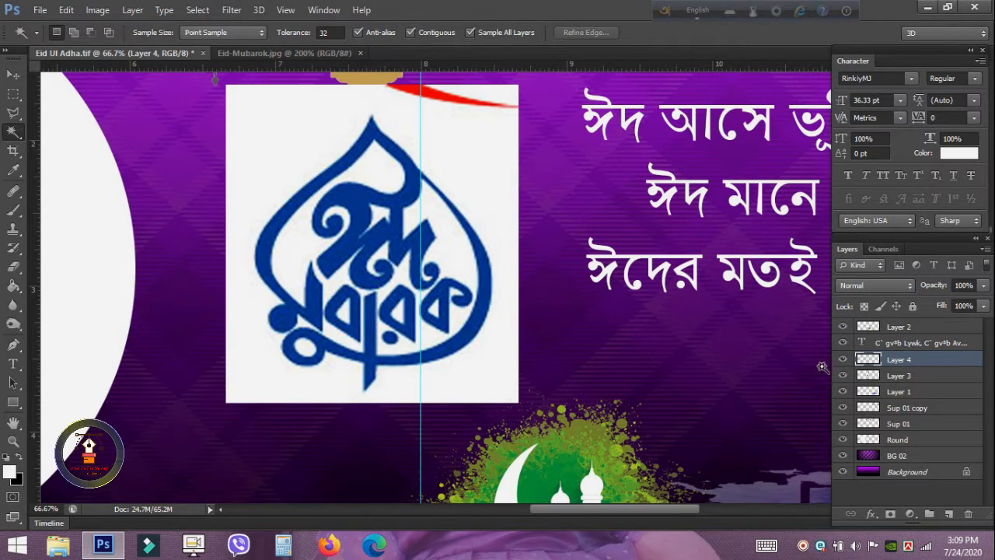
Delete the original calligraphy layer with the white background, Layer 3
{"action": "left_click", "coordinate": [872, 379]}
{"action": "left_click", "coordinate": [843, 375]}
{"action": "left_click", "coordinate": [843, 376]}
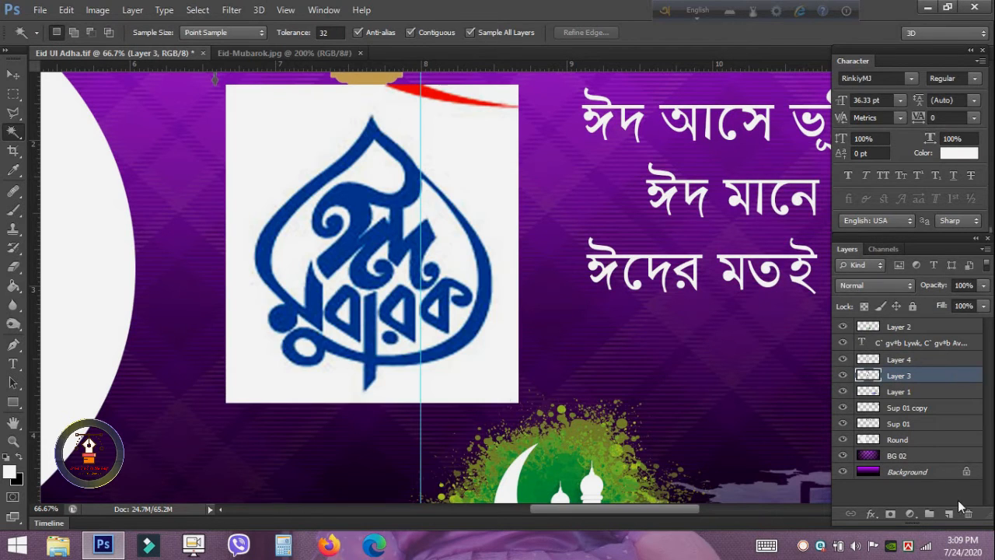
{"action": "left_click", "coordinate": [966, 512]}
{"action": "key", "text": "Return"}
Apply a turquoise Color Overlay in Normal mode at 100% opacity to the extracted calligraphy
{"action": "left_click", "coordinate": [869, 366]}
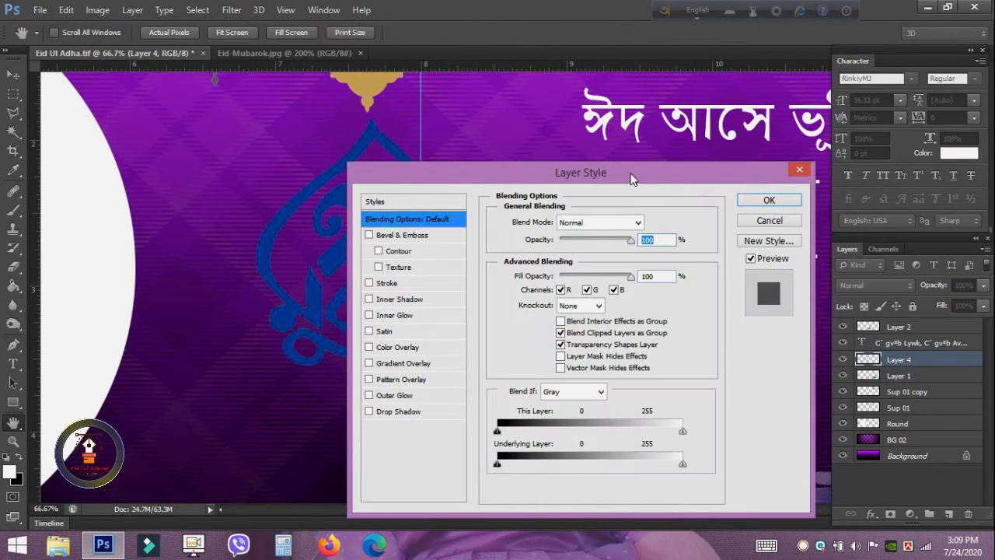
{"action": "left_click_drag", "start_coordinate": [631, 174], "coordinate": [819, 70]}
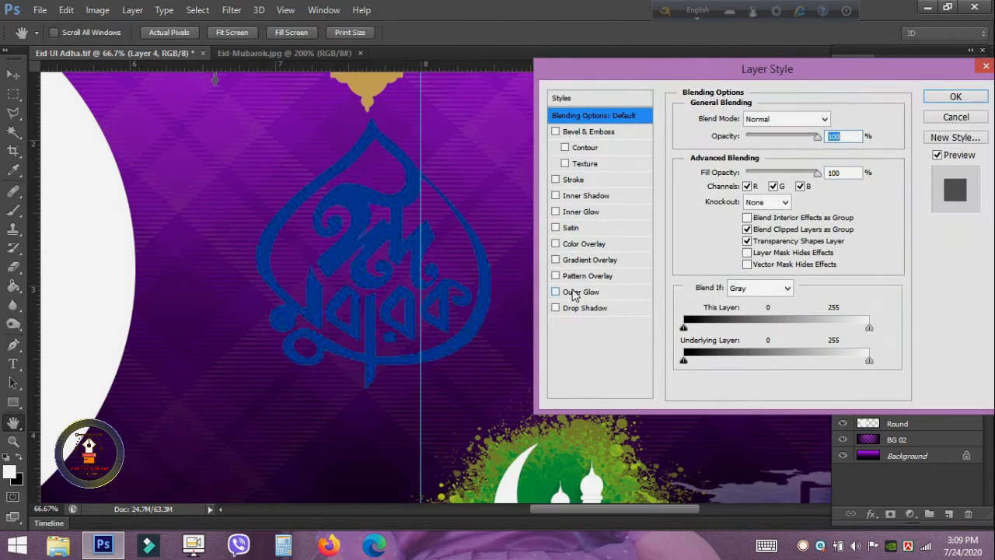
{"action": "left_click", "coordinate": [555, 243]}
{"action": "left_click", "coordinate": [584, 244]}
{"action": "left_click", "coordinate": [838, 118]}
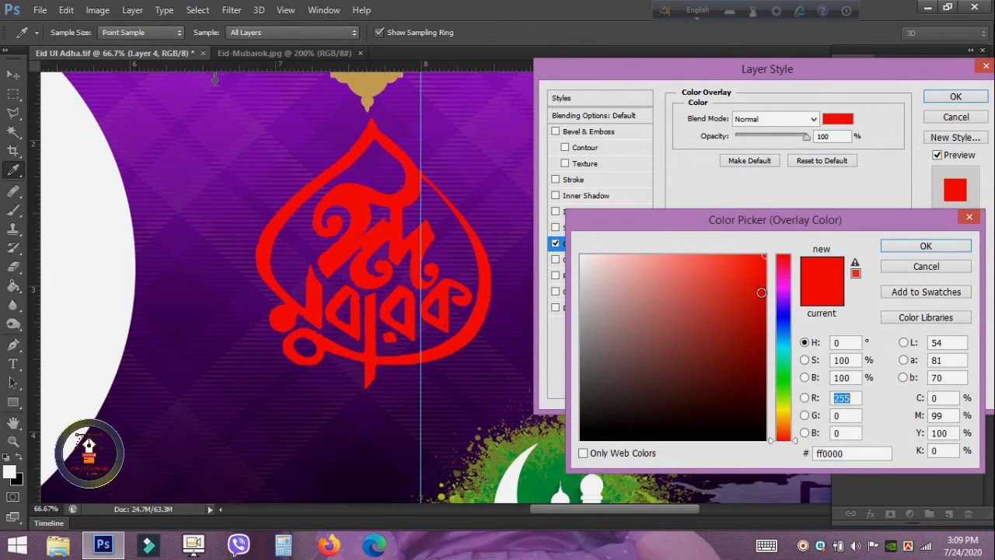
{"action": "left_click", "coordinate": [787, 356]}
{"action": "left_click", "coordinate": [926, 245]}
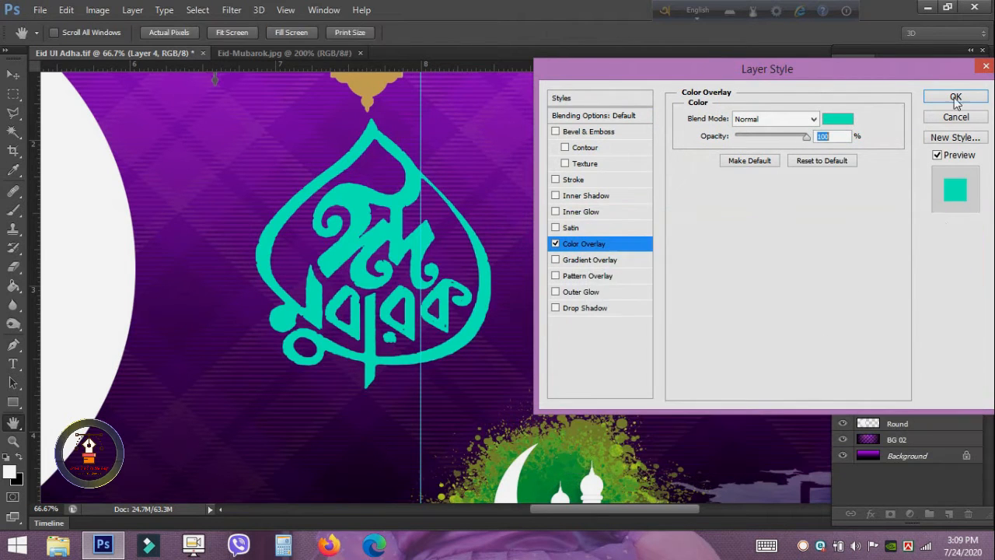
{"action": "left_click", "coordinate": [956, 97]}
Place the turquoise calligraphy between the white circle and the verse, below the hanging lanterns
{"action": "left_click_drag", "start_coordinate": [486, 151], "coordinate": [407, 273]}
{"action": "key", "text": "ctrl+minus"}
{"action": "key", "text": "ctrl+minus"}
{"action": "key", "text": "ctrl+minus"}
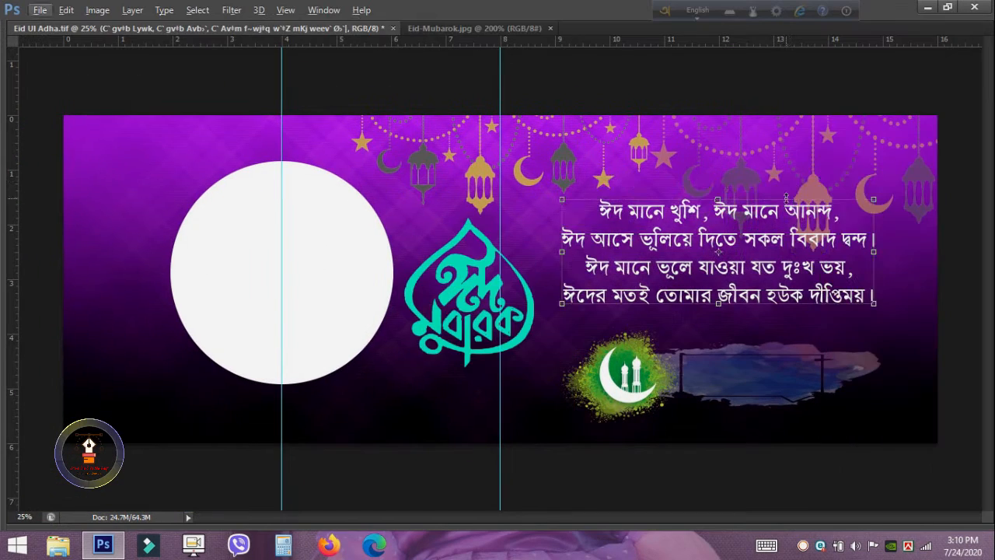
Move the four-line verse slightly upward and stretch it vertically toward the crescent logo
{"action": "left_click_drag", "start_coordinate": [785, 201], "coordinate": [791, 186]}
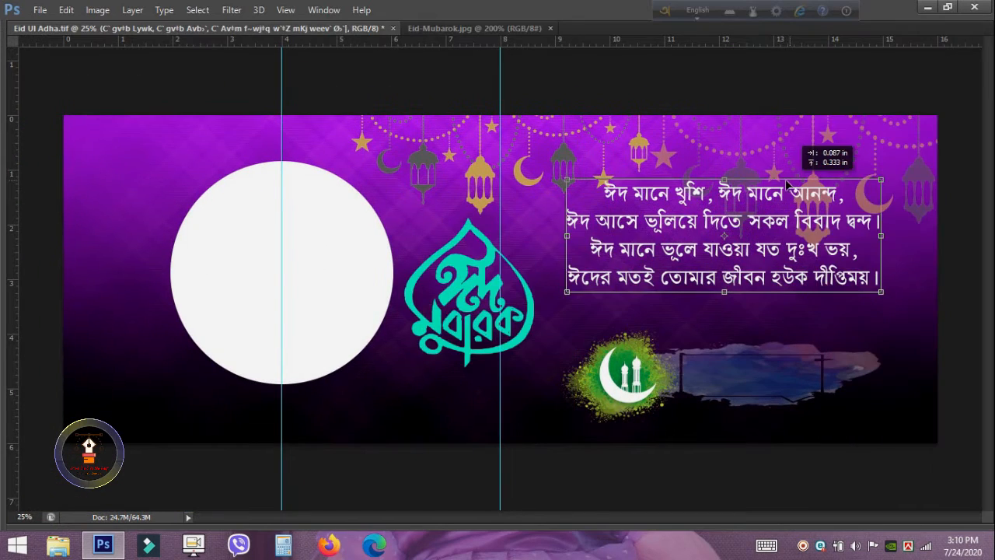
{"action": "left_click_drag", "start_coordinate": [725, 294], "coordinate": [726, 316]}
{"action": "key", "text": "Return"}
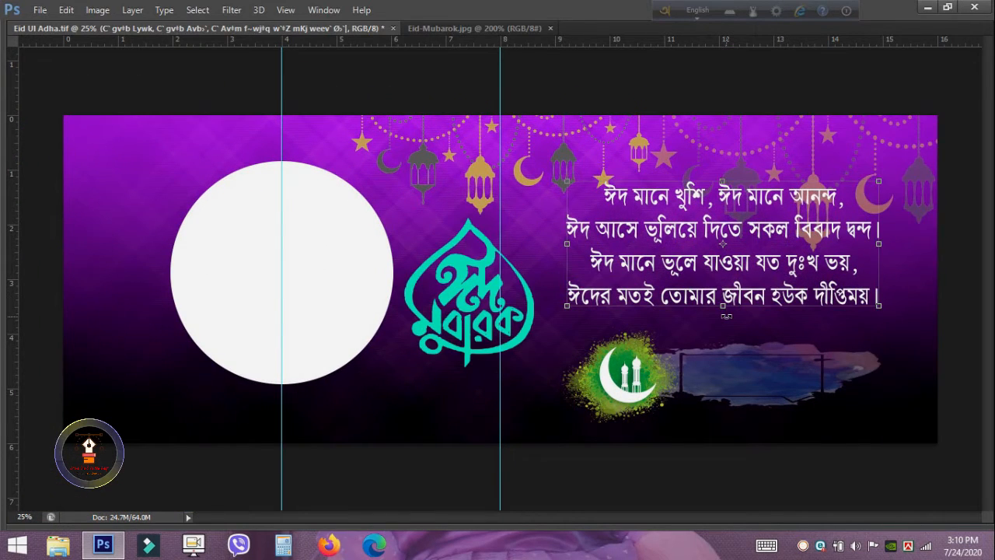
Set the font of the entire four-line verse to KarnaphuliMJ in Bold style
{"action": "key", "text": "Tab"}
{"action": "double_click", "coordinate": [862, 342]}
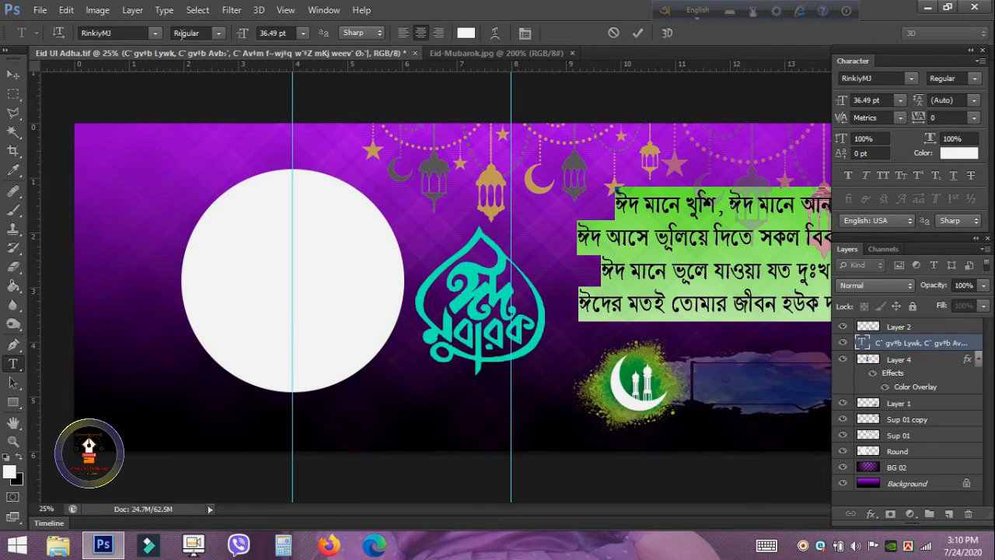
{"action": "left_click", "coordinate": [154, 33]}
{"action": "scroll", "coordinate": [265, 156], "scroll_direction": "up", "scroll_amount": 15}
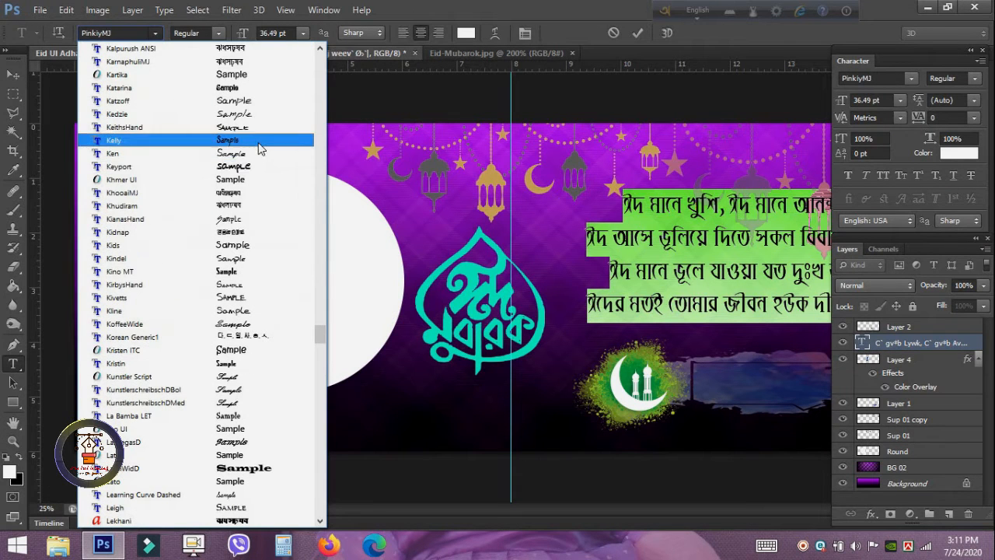
{"action": "left_click", "coordinate": [254, 63]}
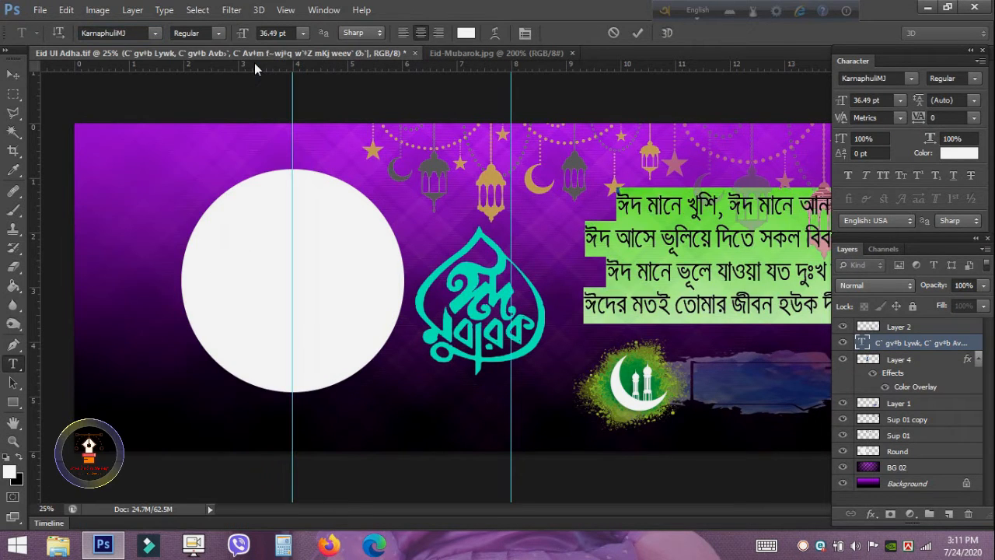
{"action": "scroll", "coordinate": [162, 45], "scroll_direction": "down", "scroll_amount": 2}
{"action": "left_click", "coordinate": [218, 33]}
{"action": "left_click", "coordinate": [210, 71]}
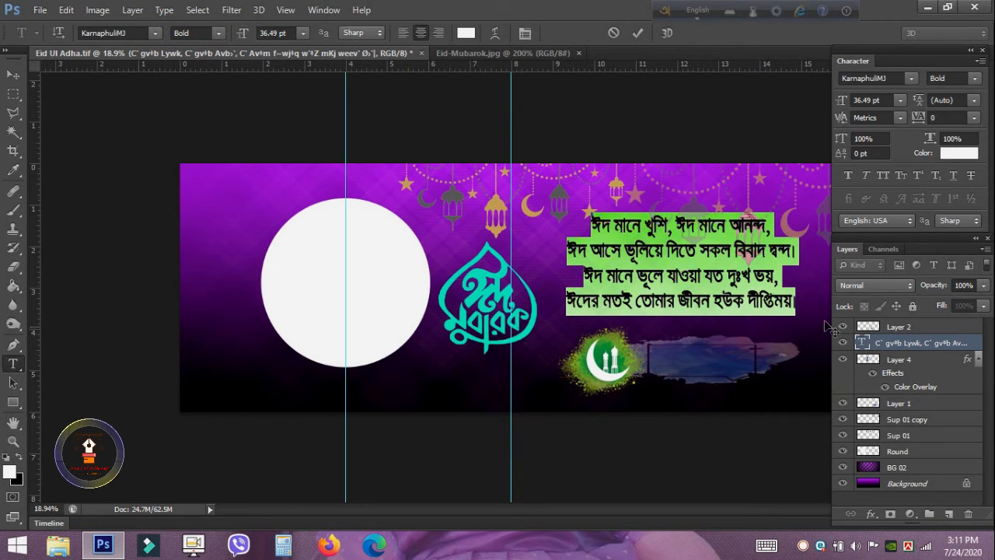
{"action": "left_click", "coordinate": [737, 251]}
{"action": "left_click", "coordinate": [7, 78]}
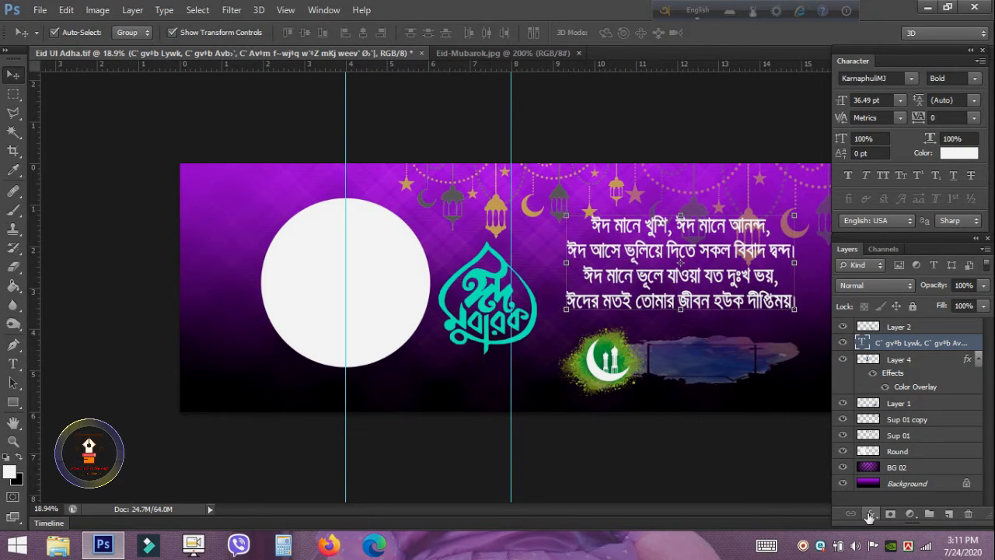
Add a Multiply Drop Shadow to the verse with 100% opacity, 16 px distance and 10% spread
{"action": "left_click", "coordinate": [870, 514]}
{"action": "left_click", "coordinate": [887, 502]}
{"action": "left_click_drag", "start_coordinate": [670, 74], "coordinate": [160, 78]}
{"action": "left_click_drag", "start_coordinate": [301, 139], "coordinate": [328, 165]}
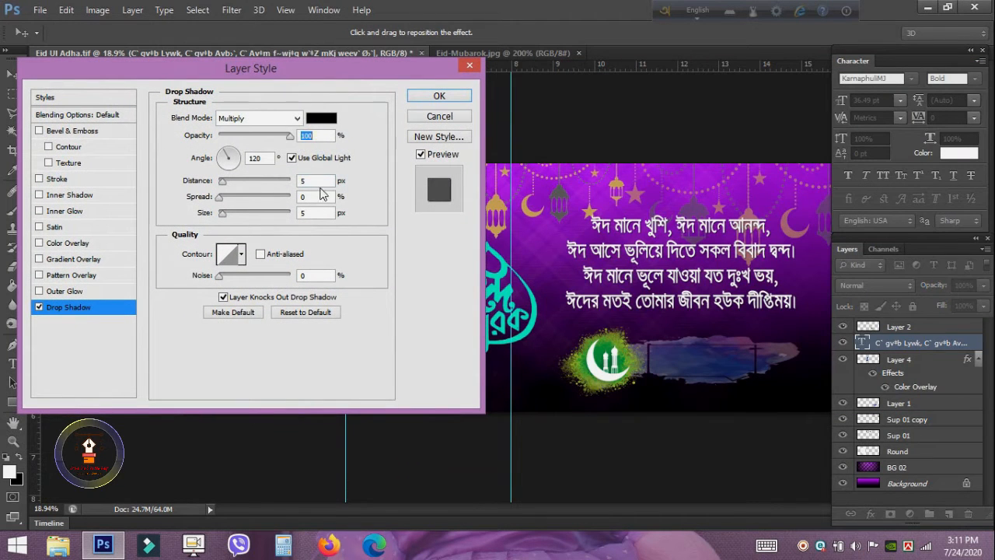
{"action": "key", "text": "Up"}
{"action": "key", "text": "Up"}
{"action": "key", "text": "Up"}
{"action": "key", "text": "Up"}
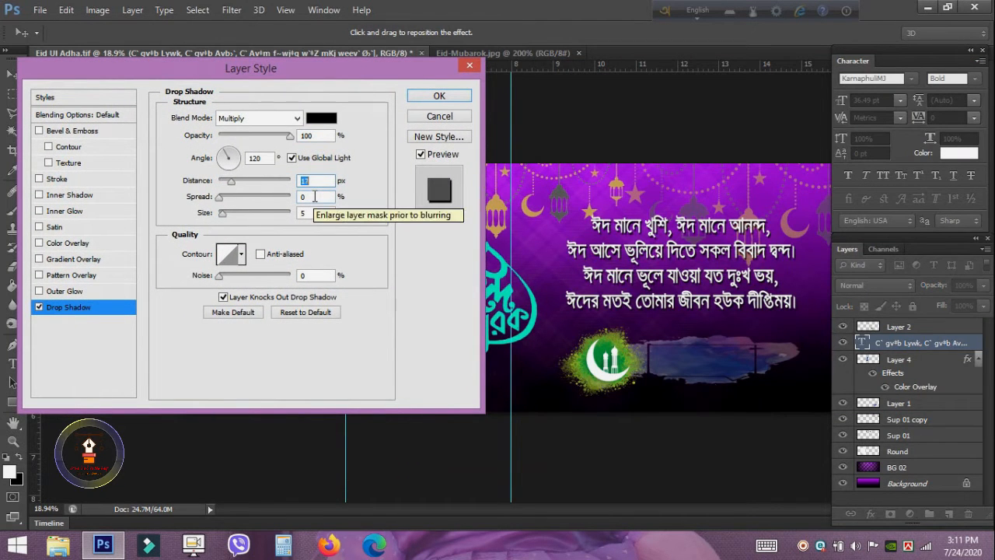
{"action": "key", "text": "Tab"}
{"action": "type", "text": "10"}
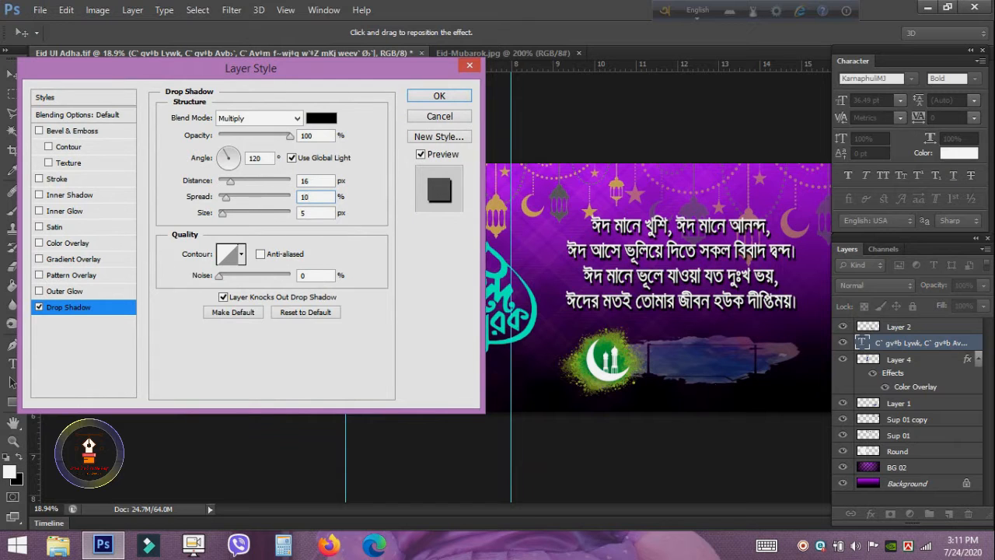
Add a Color Overlay in lime green (#a2ff00) to the verse, in Normal mode at 100% opacity
{"action": "left_click", "coordinate": [39, 243]}
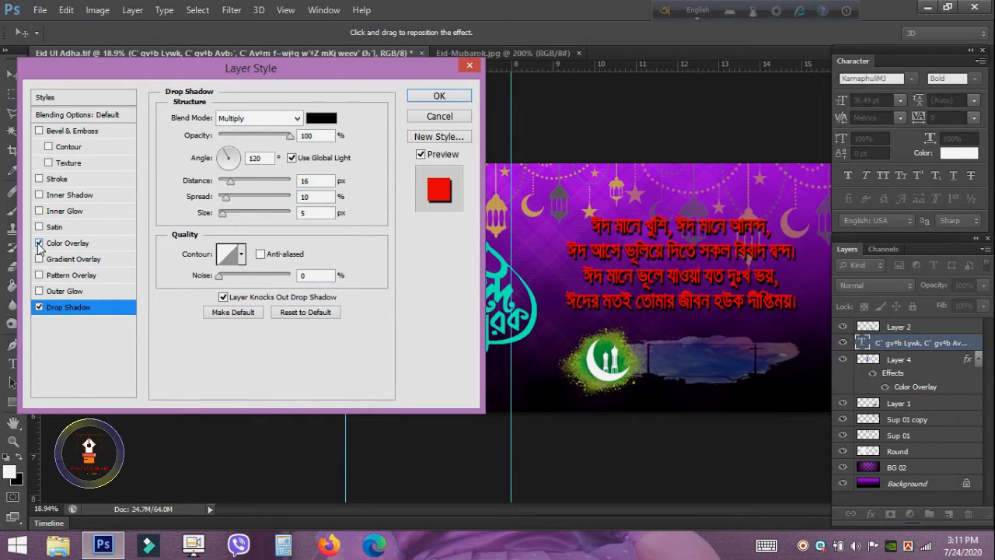
{"action": "left_click", "coordinate": [84, 243]}
{"action": "left_click", "coordinate": [321, 118]}
{"action": "left_click_drag", "start_coordinate": [612, 181], "coordinate": [121, 187]}
{"action": "left_click", "coordinate": [312, 371]}
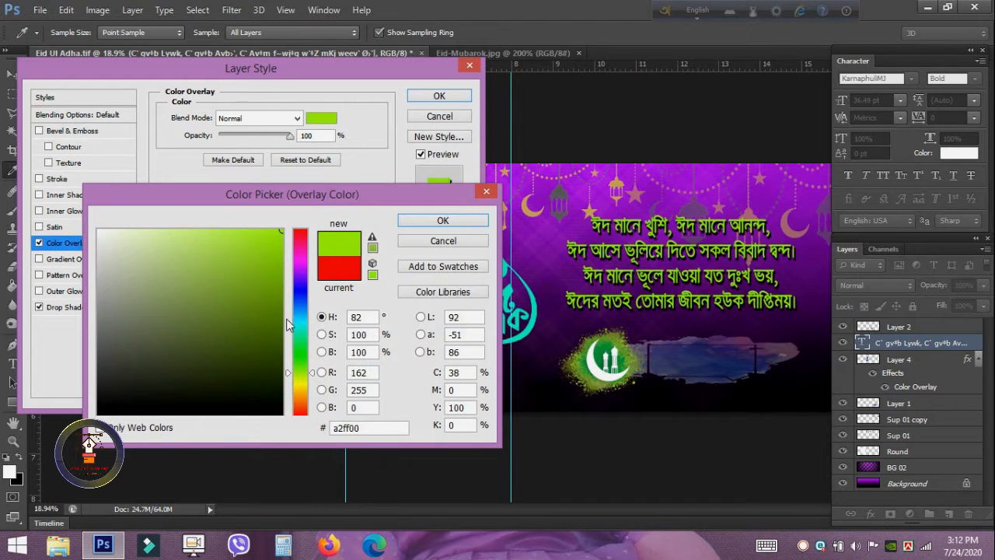
{"action": "left_click", "coordinate": [231, 229]}
{"action": "left_click_drag", "start_coordinate": [282, 230], "coordinate": [311, 225]}
{"action": "left_click", "coordinate": [443, 221]}
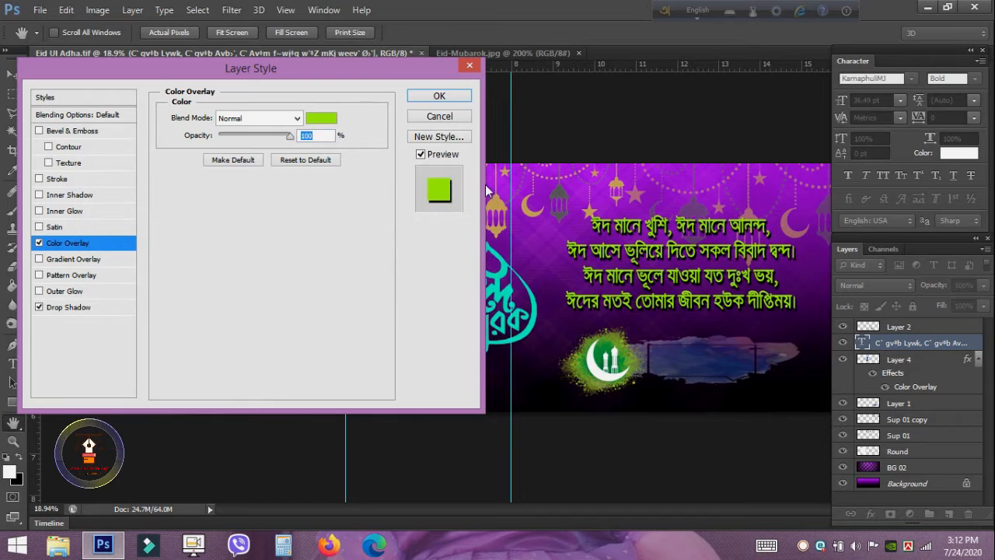
{"action": "left_click", "coordinate": [439, 98]}
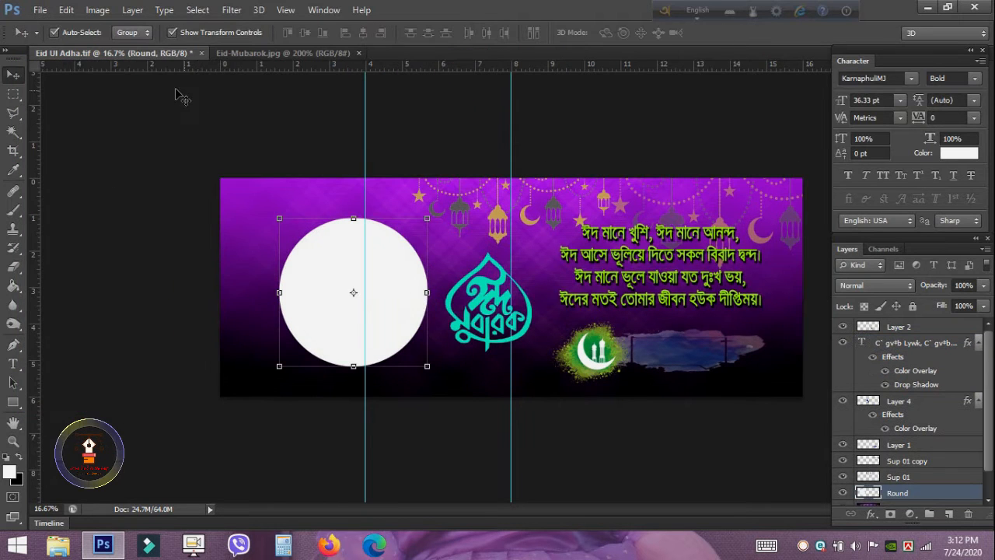
{"action": "left_click", "coordinate": [97, 9]}
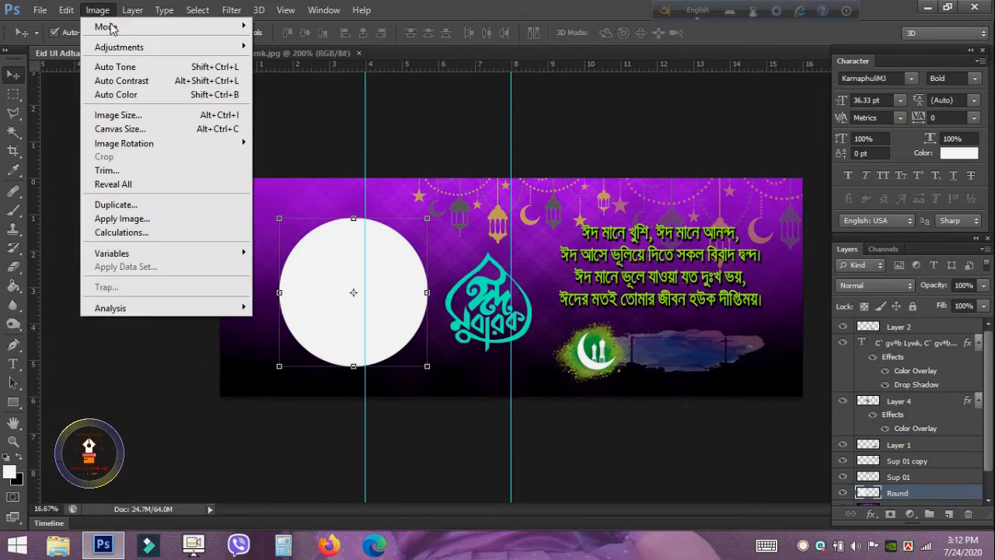
{"action": "left_click", "coordinate": [13, 94]}
{"action": "mouse_move", "coordinate": [260, 149]}
{"action": "left_mouse_down"}
{"action": "mouse_move", "coordinate": [479, 391]}
{"action": "mouse_move", "coordinate": [870, 423]}
{"action": "left_mouse_up"}
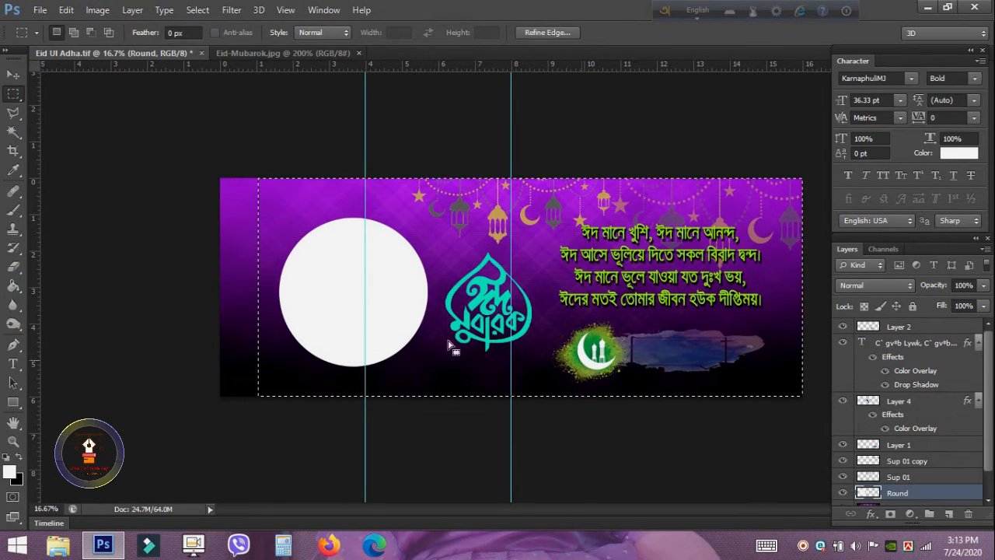
{"action": "key", "text": "ctrl+d"}
Crop the banner to a rectangular selection that trims about 1.4 inches off its left side
{"action": "left_click_drag", "start_coordinate": [273, 170], "coordinate": [811, 455]}
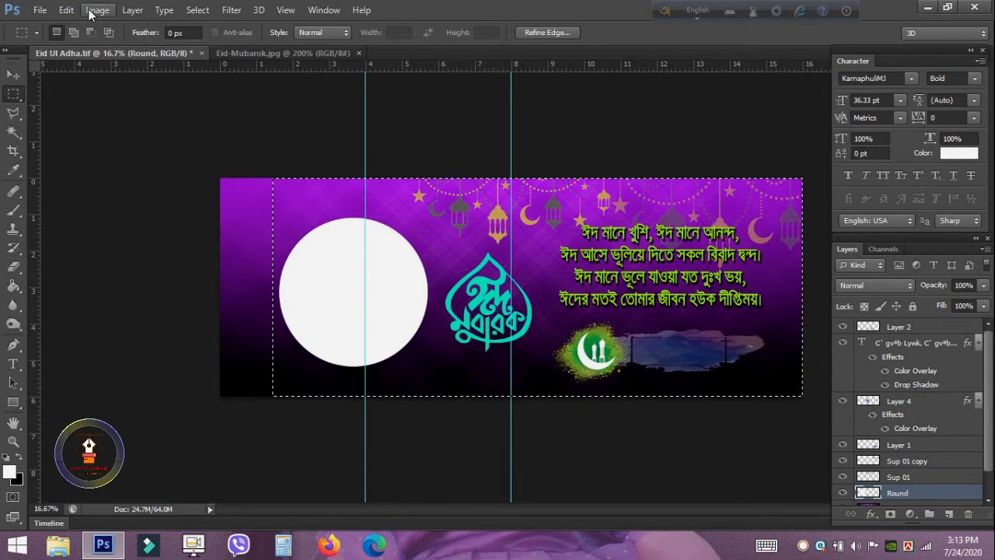
{"action": "left_click", "coordinate": [97, 9]}
{"action": "left_click", "coordinate": [133, 155]}
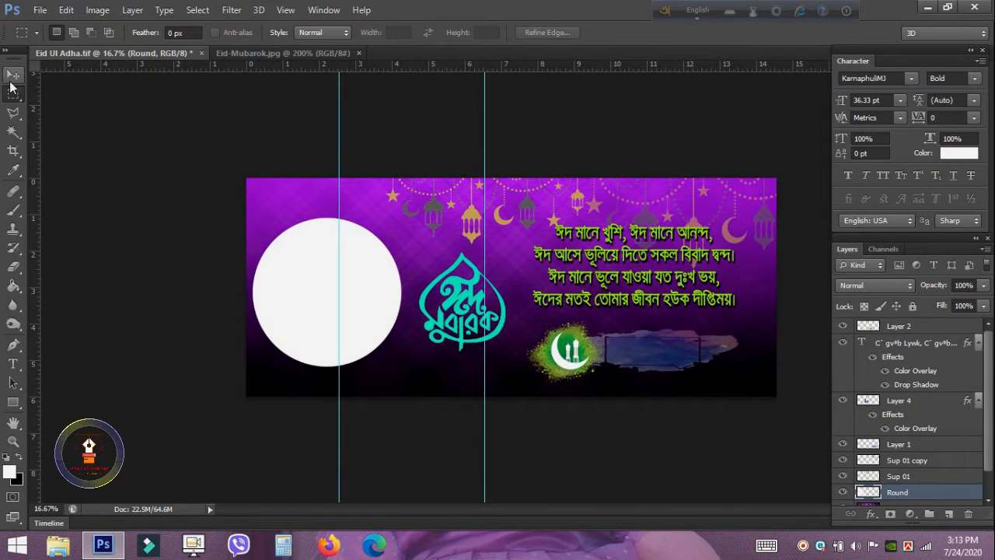
Move the white circle slightly right, away from the banner's left edge, and align the first vertical guide with the circle's centre
{"action": "left_click", "coordinate": [12, 78]}
{"action": "left_click_drag", "start_coordinate": [374, 299], "coordinate": [382, 299]}
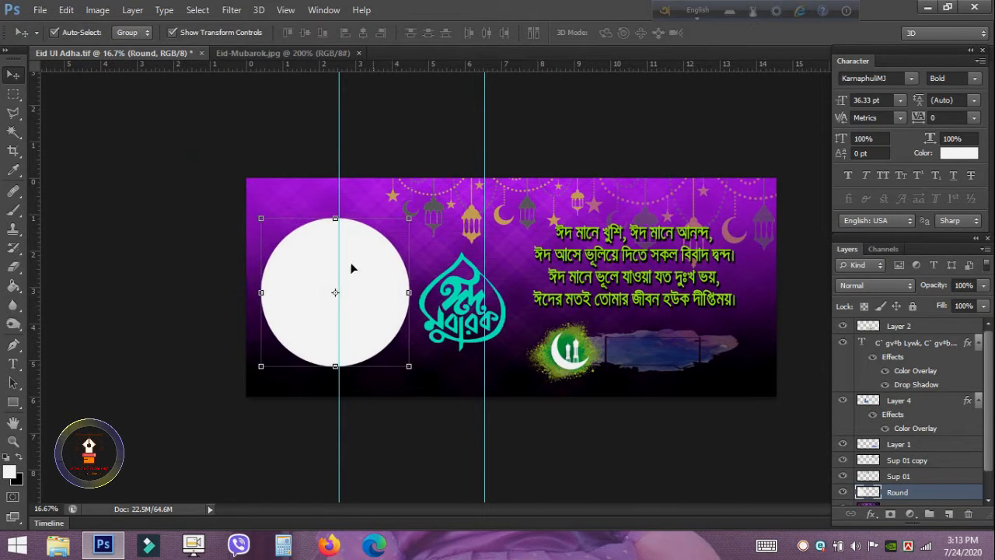
{"action": "key", "text": "shift+Right"}
{"action": "key", "text": "shift+Right"}
{"action": "key", "text": "shift+Right"}
{"action": "key", "text": "shift+Left"}
{"action": "key", "text": "shift+Left"}
{"action": "key", "text": "shift+Left"}
{"action": "key", "text": "shift+Left"}
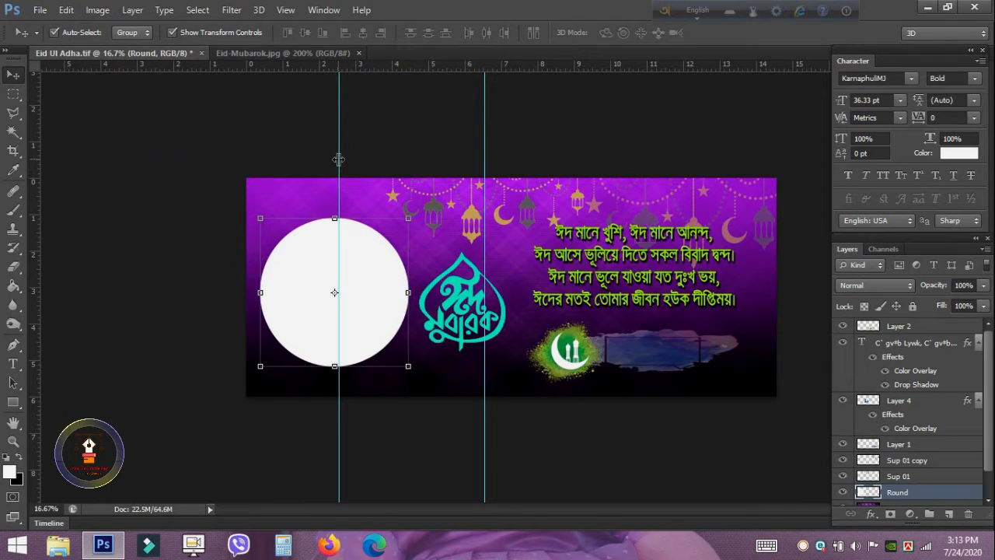
{"action": "left_click_drag", "start_coordinate": [338, 160], "coordinate": [334, 159]}
{"action": "key", "text": "m"}
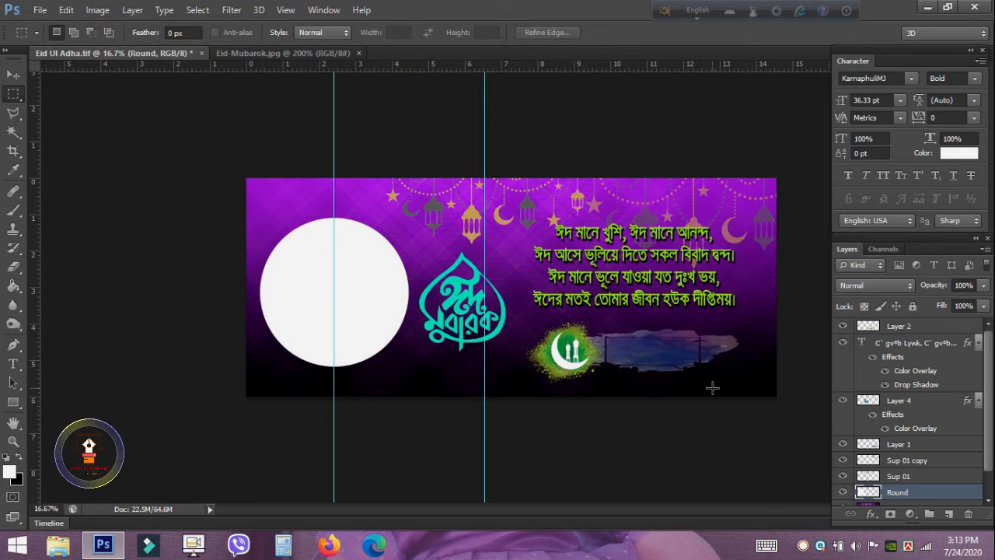
Open B BADH LOGO - PNG.png, B Badh Logo.png and cs.png from the B Badh Emo Media Casting Final Copy folder, and close Eid-Mubarok.jpg
{"action": "key", "text": "ctrl+o"}
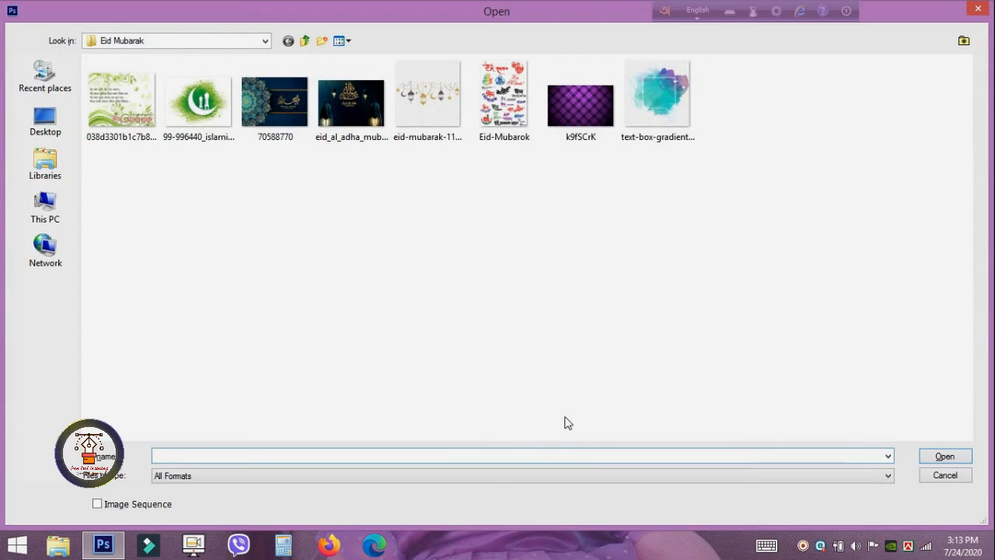
{"action": "left_click", "coordinate": [35, 214]}
{"action": "double_click", "coordinate": [141, 200]}
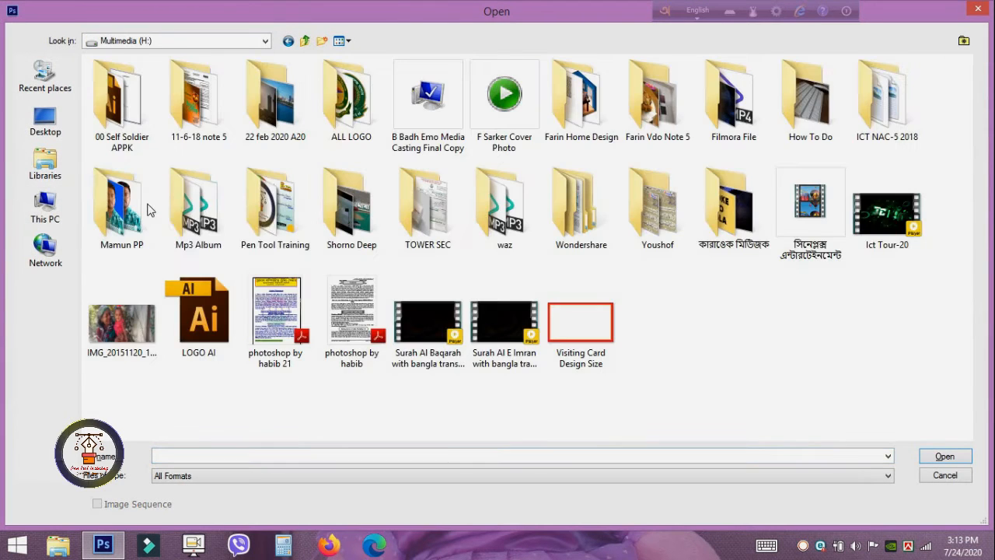
{"action": "double_click", "coordinate": [434, 101]}
{"action": "left_click", "coordinate": [576, 117]}
{"action": "left_click", "coordinate": [657, 109], "text": "ctrl"}
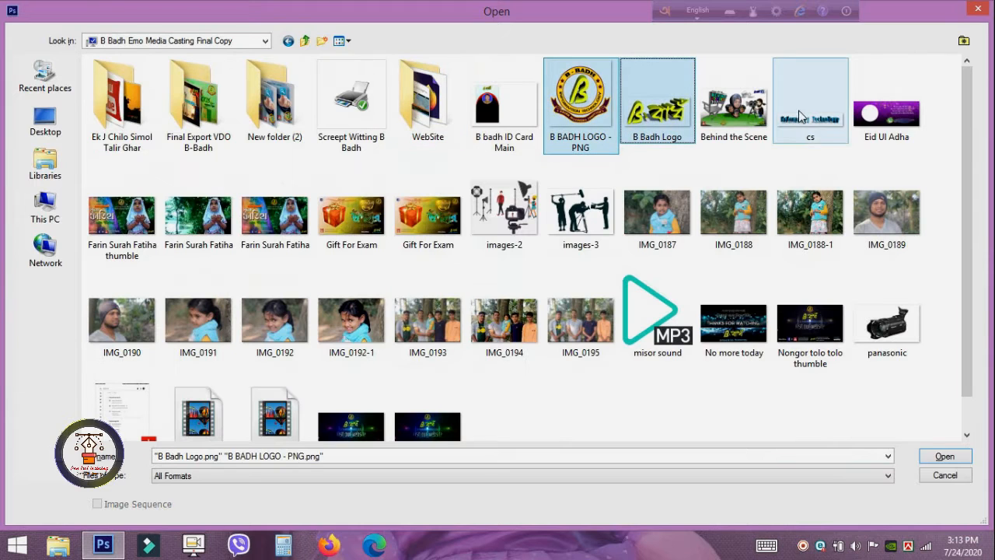
{"action": "left_click", "coordinate": [812, 121], "text": "ctrl"}
{"action": "left_click", "coordinate": [945, 456]}
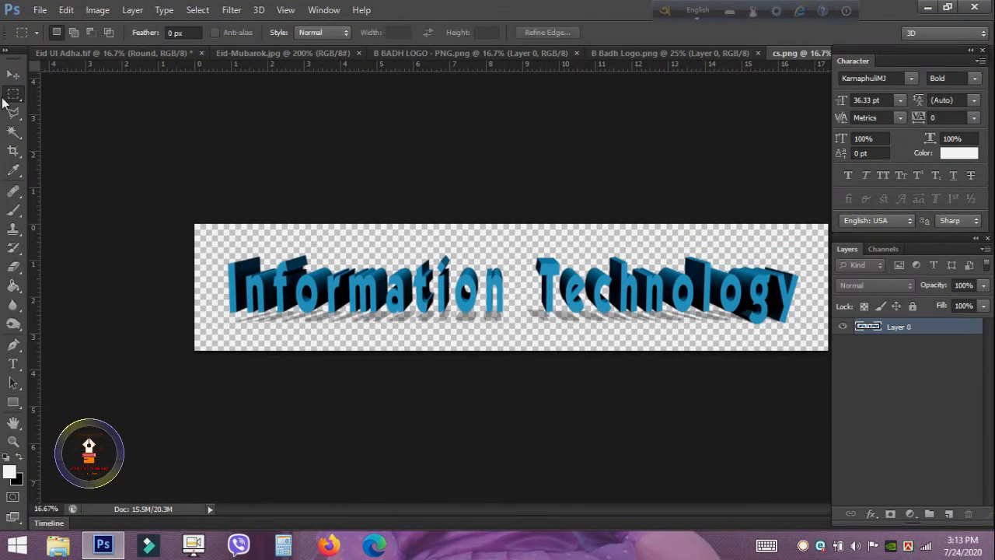
{"action": "left_click", "coordinate": [12, 74]}
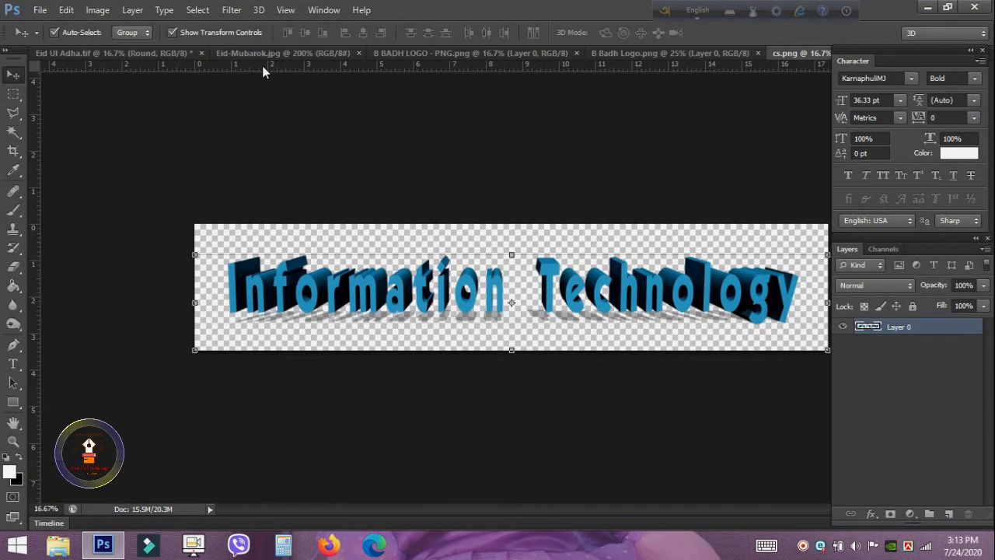
{"action": "left_click", "coordinate": [357, 53]}
Copy the round B-BADH logo into the Eid Ul Adha banner and scale it to about 25.4% near the white circle's lower right
{"action": "left_click", "coordinate": [371, 55]}
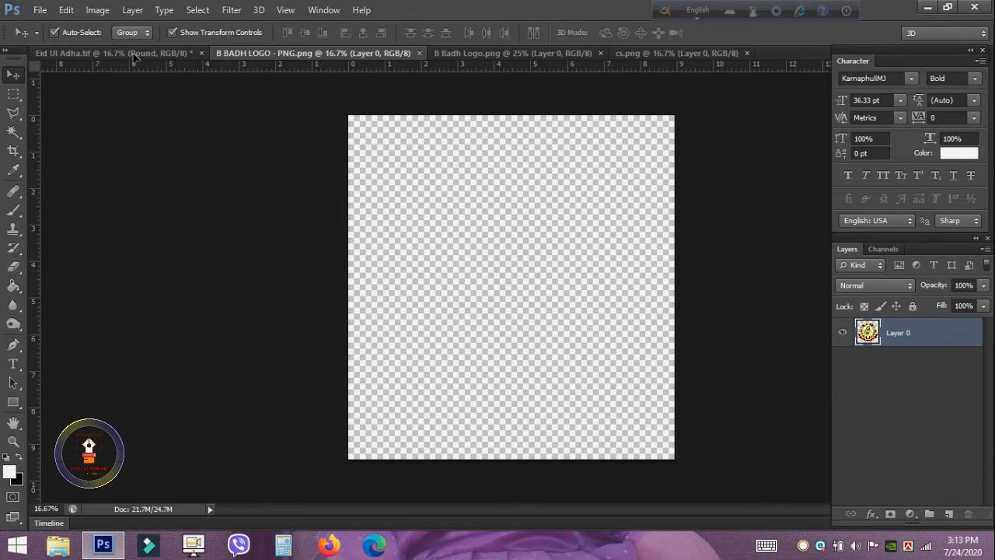
{"action": "left_click_drag", "start_coordinate": [134, 58], "coordinate": [437, 260]}
{"action": "left_click_drag", "start_coordinate": [579, 182], "coordinate": [464, 289]}
{"action": "left_click_drag", "start_coordinate": [401, 328], "coordinate": [379, 346]}
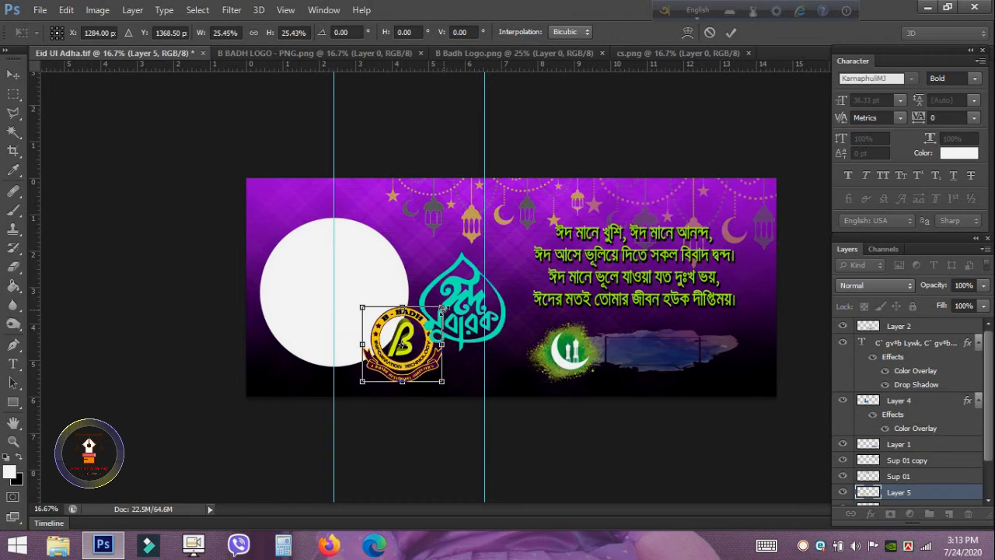
Shrink the round logo to about 18.9%, seat it on the white circle's lower-right edge, and close its source file
{"action": "left_click_drag", "start_coordinate": [441, 307], "coordinate": [432, 317]}
{"action": "left_click_drag", "start_coordinate": [423, 350], "coordinate": [416, 357]}
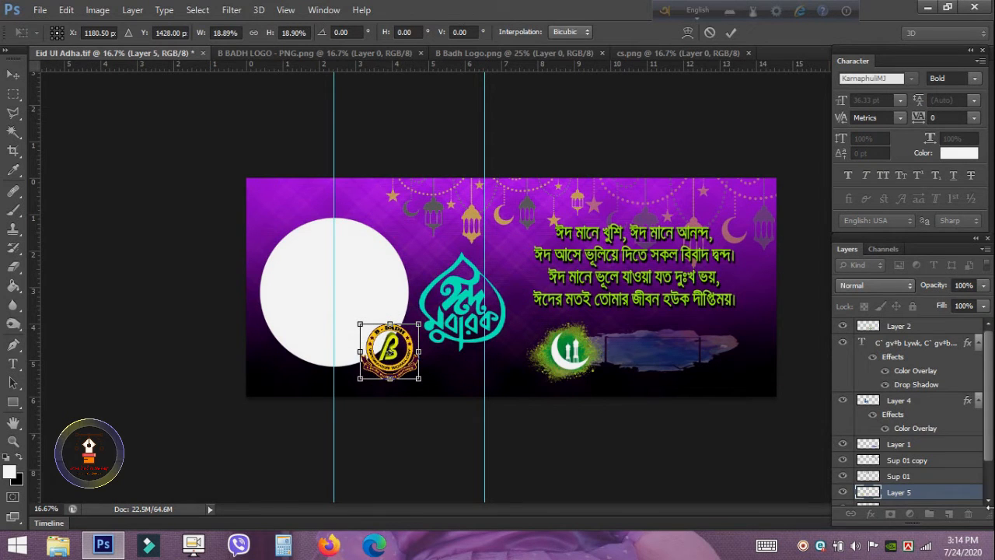
{"action": "key", "text": "shift+Down"}
{"action": "key", "text": "shift+Down"}
{"action": "key", "text": "shift+Down"}
{"action": "key", "text": "shift+Left"}
{"action": "key", "text": "shift+Left"}
{"action": "key", "text": "shift+Left"}
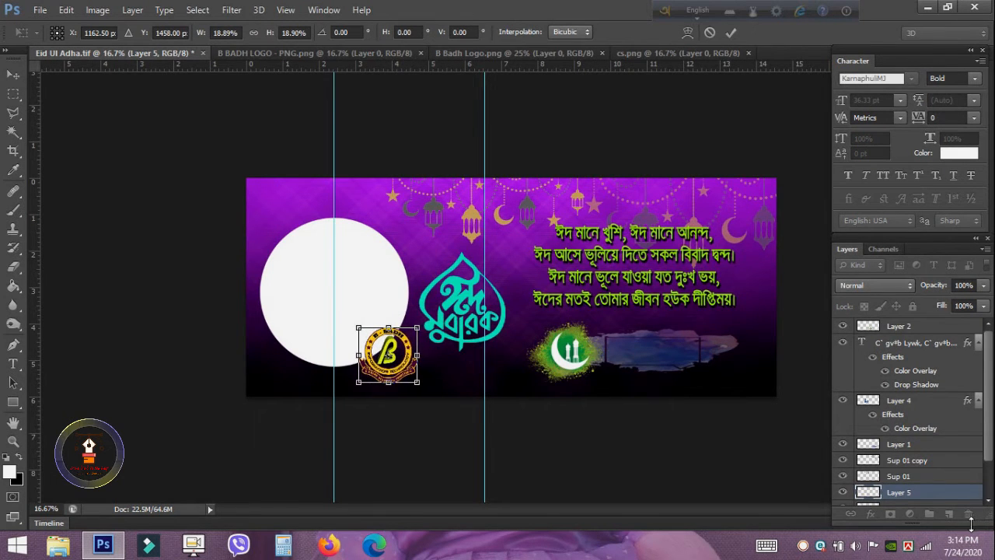
{"action": "key", "text": "Return"}
{"action": "left_click", "coordinate": [405, 54]}
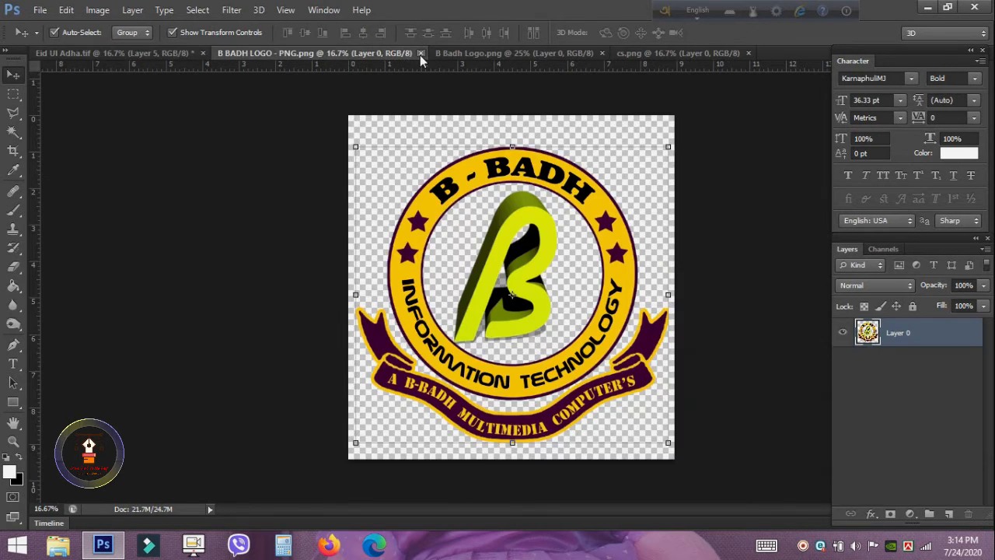
{"action": "left_click", "coordinate": [420, 53]}
Place the B Badh Logo wordmark, scaled down, over the watercolour splash beside the crescent and bring its layer to the top
{"action": "left_click", "coordinate": [344, 51]}
{"action": "left_click_drag", "start_coordinate": [533, 246], "coordinate": [670, 355]}
{"action": "mouse_move", "coordinate": [450, 297]}
{"action": "left_mouse_down"}
{"action": "mouse_move", "coordinate": [644, 380]}
{"action": "mouse_move", "coordinate": [606, 364]}
{"action": "left_mouse_up"}
{"action": "left_click_drag", "start_coordinate": [673, 384], "coordinate": [677, 351]}
{"action": "key", "text": "Return"}
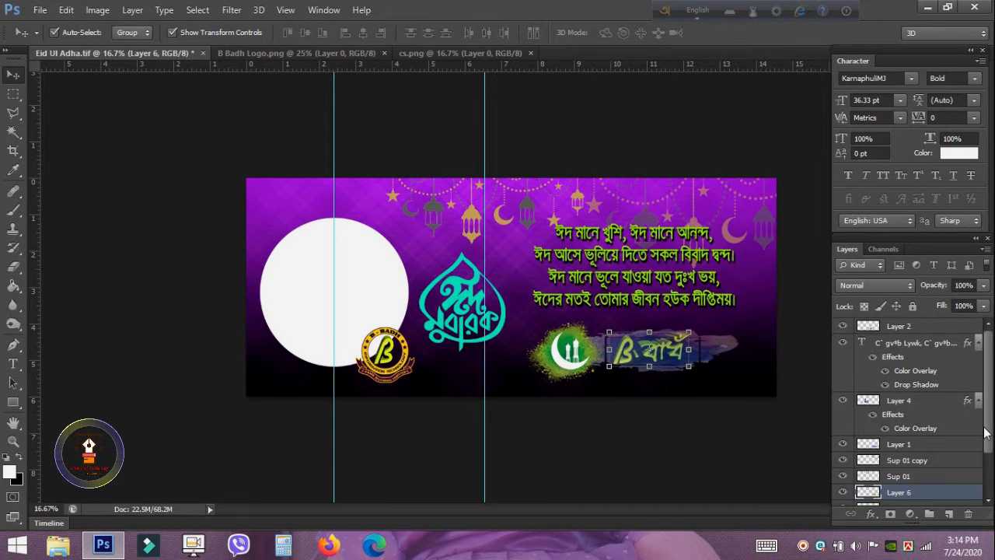
{"action": "key", "text": "ctrl+shift+bracketright"}
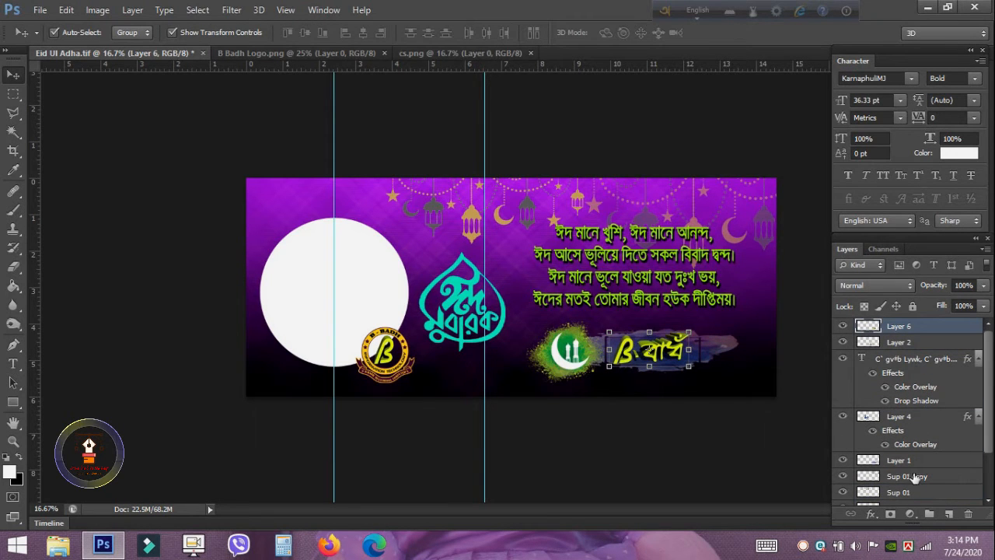
{"action": "left_click", "coordinate": [676, 460]}
Copy the Information Technology lettering from cs.png into the banner and close both remaining logo files
{"action": "key", "text": "ctrl+plus"}
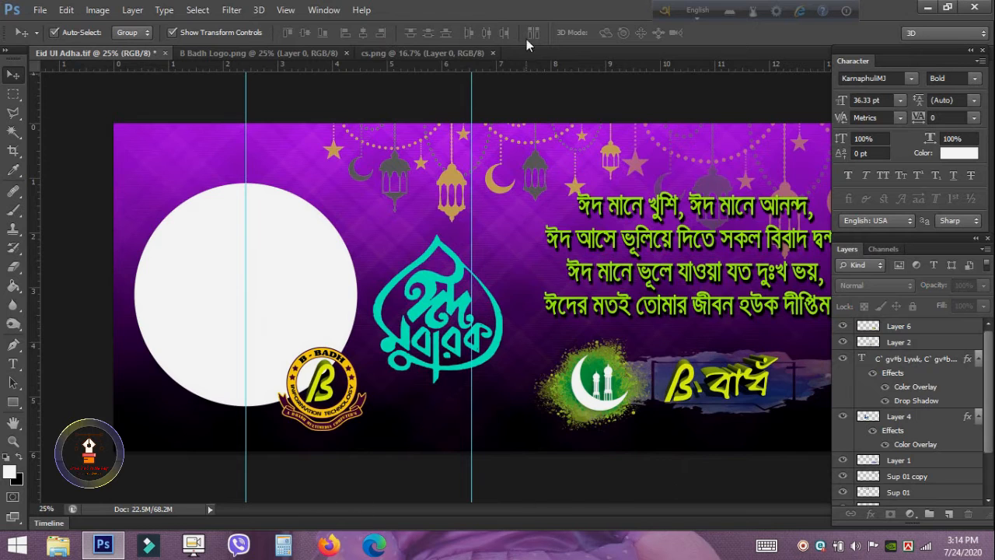
{"action": "left_click", "coordinate": [463, 52]}
{"action": "left_click_drag", "start_coordinate": [544, 264], "coordinate": [645, 436]}
{"action": "left_click", "coordinate": [524, 53]}
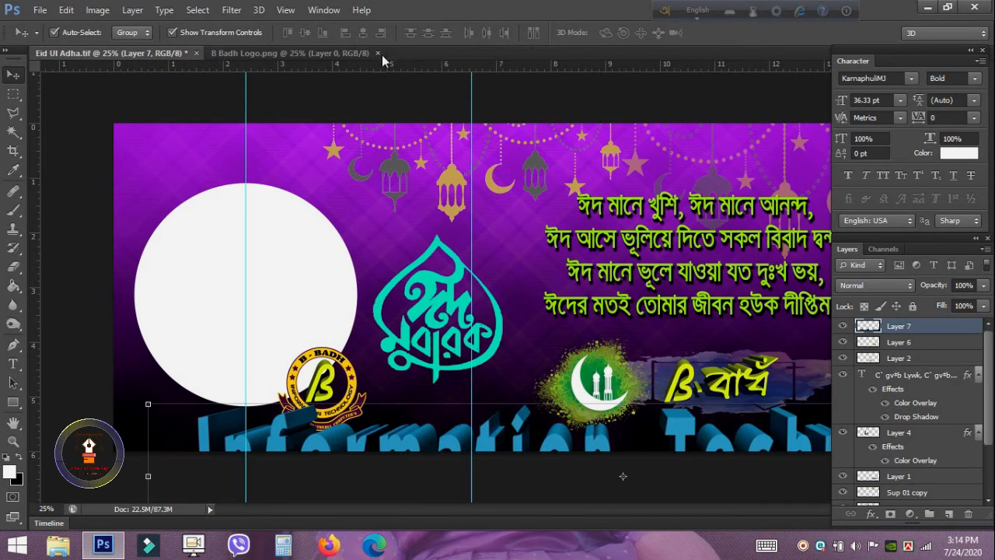
{"action": "left_click", "coordinate": [378, 53]}
Scale the Information Technology lettering down to a small line and place it directly below the B Badh wordmark
{"action": "key", "text": "ctrl+minus"}
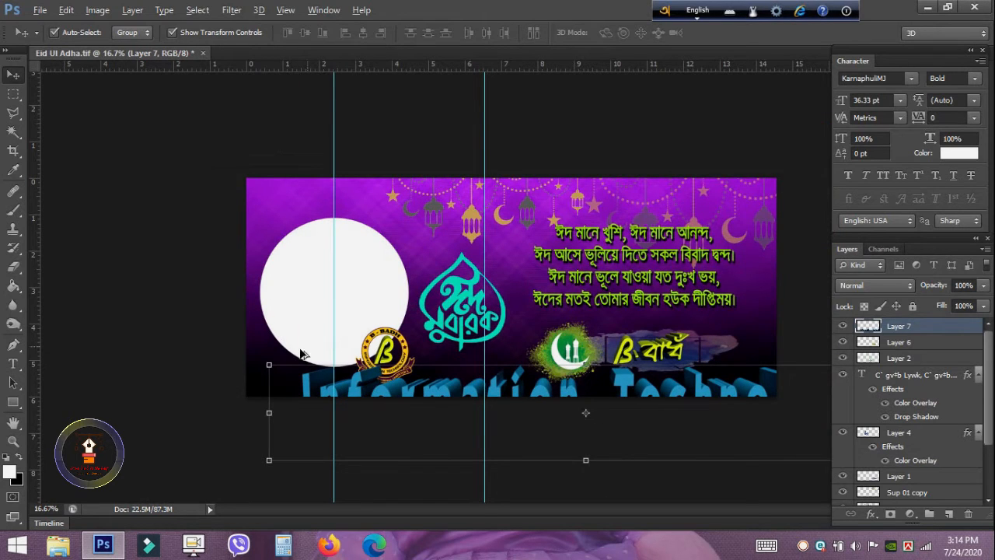
{"action": "left_click_drag", "start_coordinate": [265, 368], "coordinate": [435, 392]}
{"action": "left_click_drag", "start_coordinate": [693, 409], "coordinate": [701, 380]}
{"action": "key", "text": "Return"}
{"action": "key", "text": "ctrl+plus"}
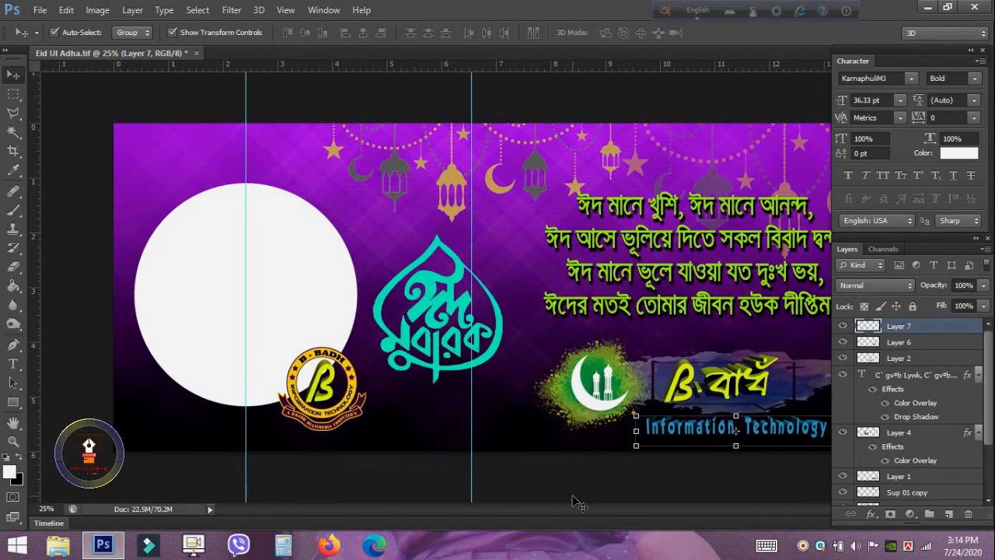
Shift the turquoise Eid Mubarak calligraphy slightly right and down in the gap between the white circle and the verse
{"action": "key", "text": "ctrl+plus"}
{"action": "left_click_drag", "start_coordinate": [661, 424], "coordinate": [360, 404]}
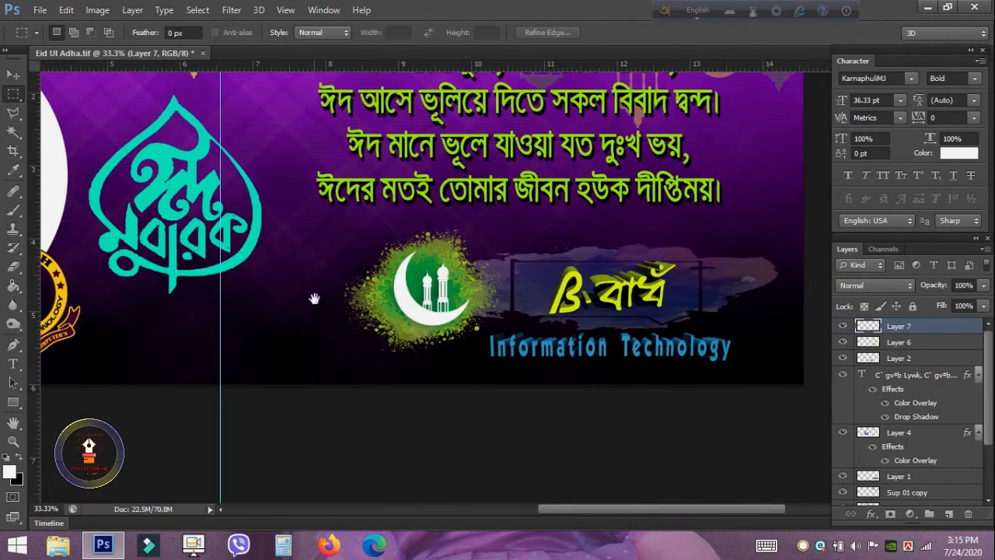
{"action": "left_click_drag", "start_coordinate": [284, 264], "coordinate": [429, 298]}
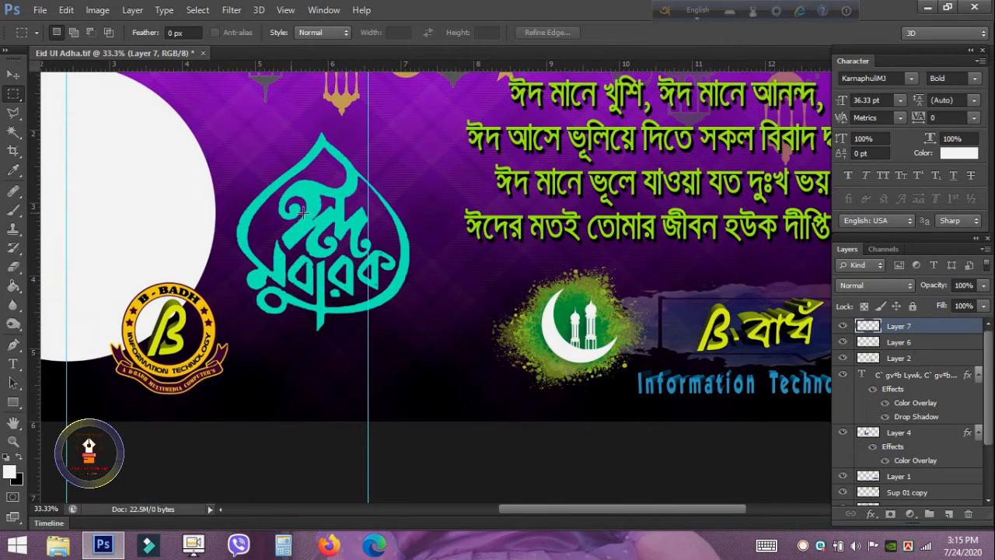
{"action": "key", "text": "c"}
{"action": "key", "text": "Escape"}
{"action": "key", "text": "v"}
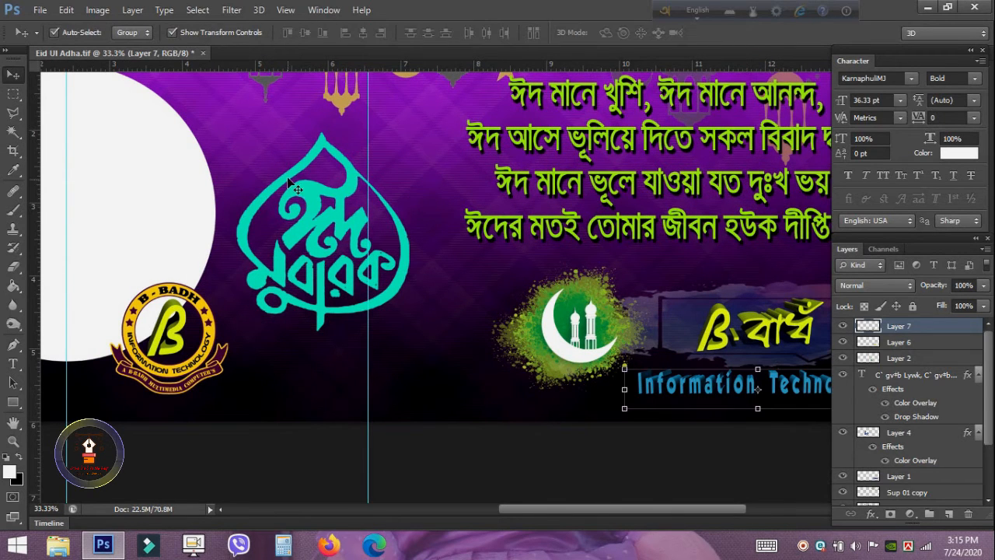
{"action": "left_click_drag", "start_coordinate": [317, 204], "coordinate": [332, 206]}
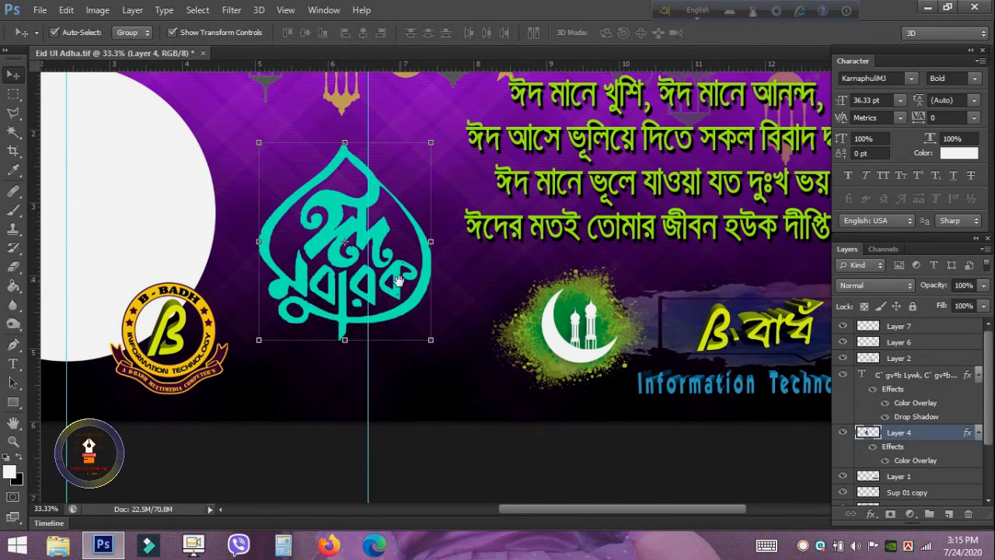
{"action": "left_click_drag", "start_coordinate": [398, 281], "coordinate": [377, 285]}
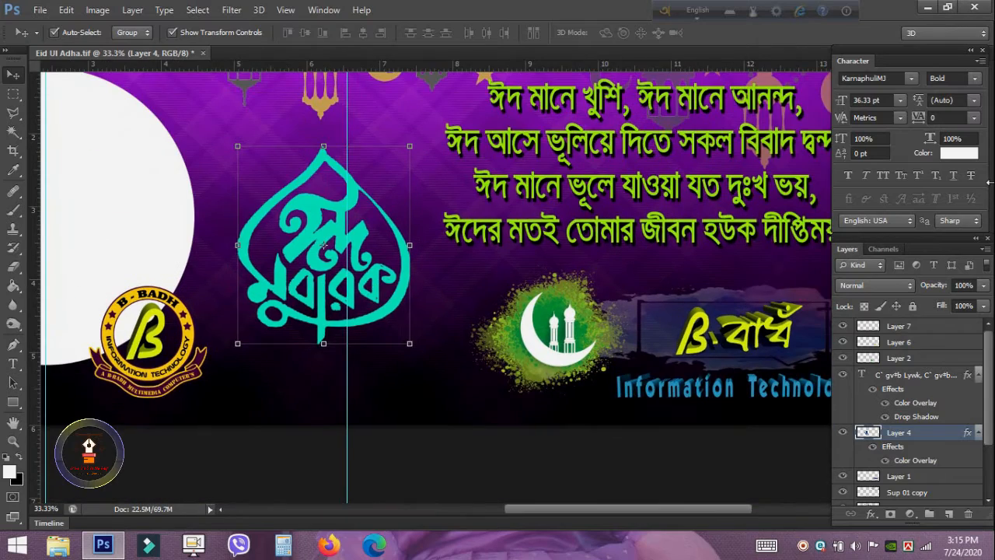
{"action": "key", "text": "ctrl+minus"}
{"action": "key", "text": "ctrl+minus"}
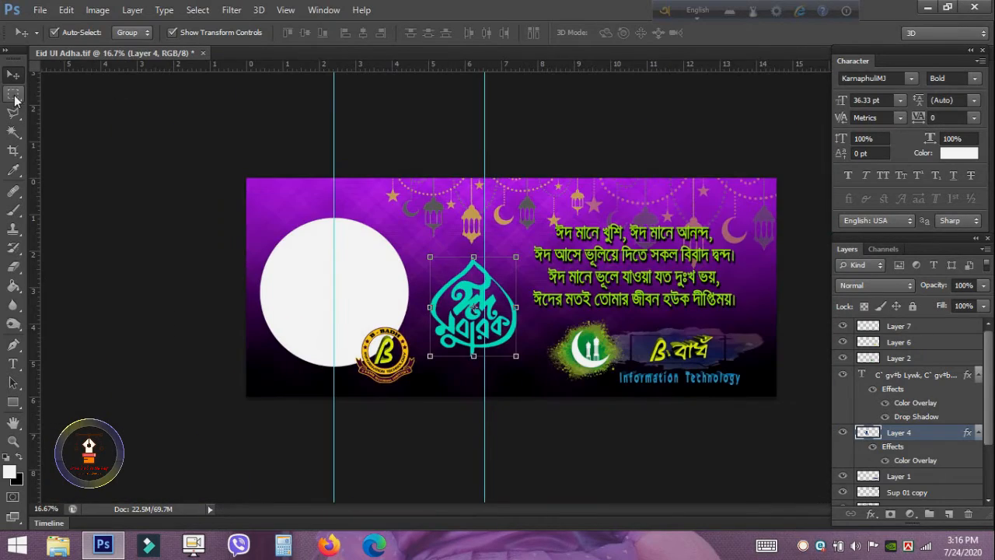
Open the portrait photo of the man in the leaf-print polo shirt from the WebSite folder
{"action": "left_click", "coordinate": [40, 10]}
{"action": "left_click", "coordinate": [54, 39]}
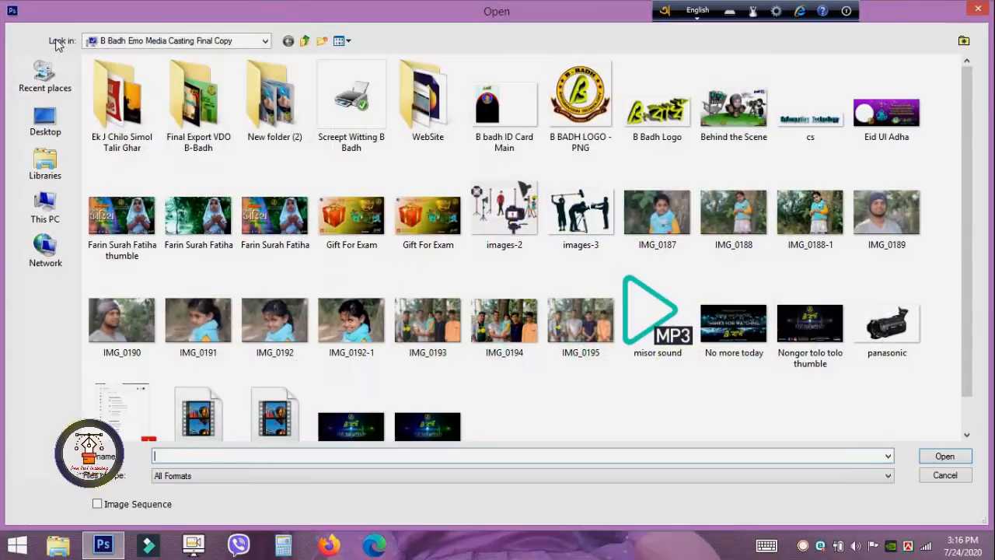
{"action": "left_click", "coordinate": [62, 208]}
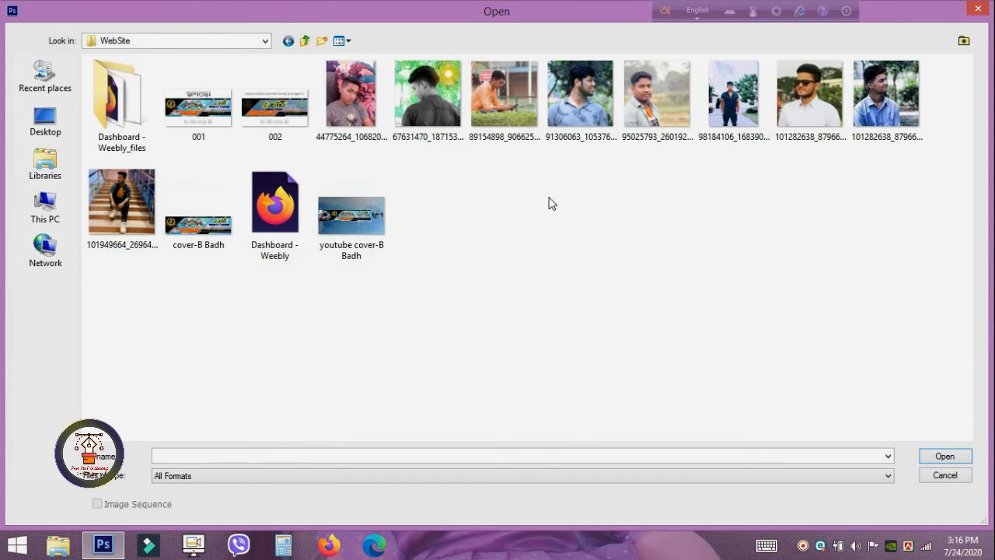
{"action": "double_click", "coordinate": [573, 131]}
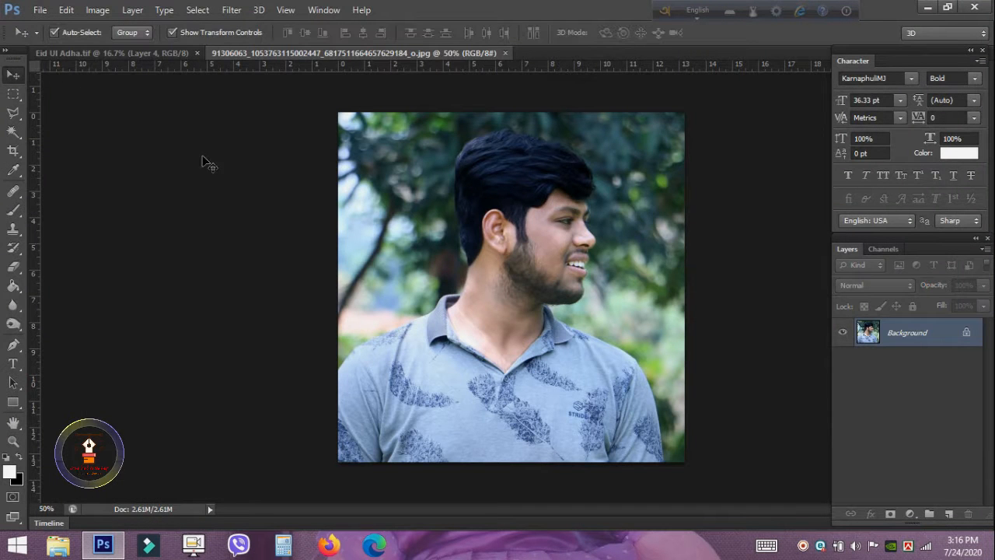
Make a large circular selection around the man's head and shoulders with the Elliptical Marquee tool
{"action": "left_click_drag", "start_coordinate": [24, 95], "coordinate": [74, 108]}
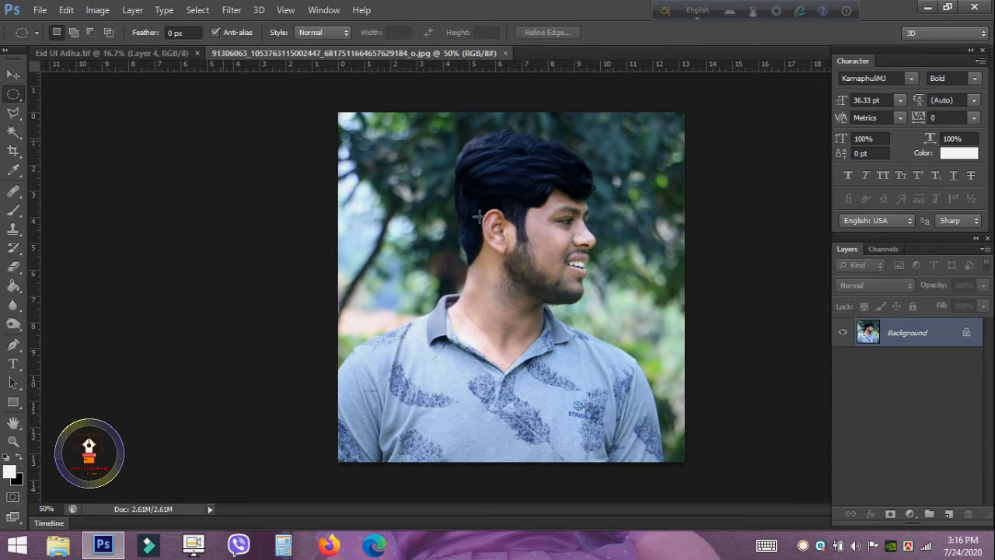
{"action": "left_click_drag", "start_coordinate": [520, 268], "coordinate": [684, 484]}
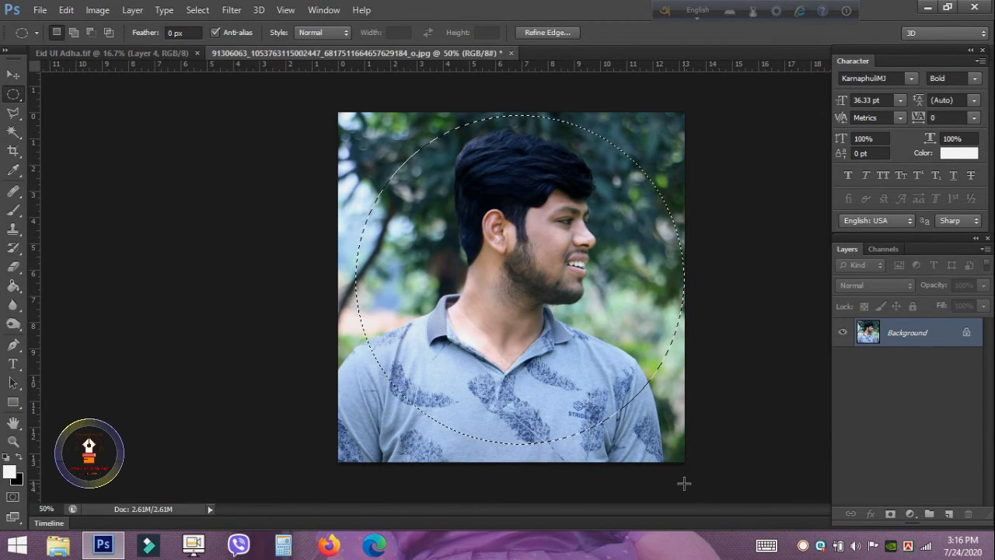
{"action": "key", "text": "v"}
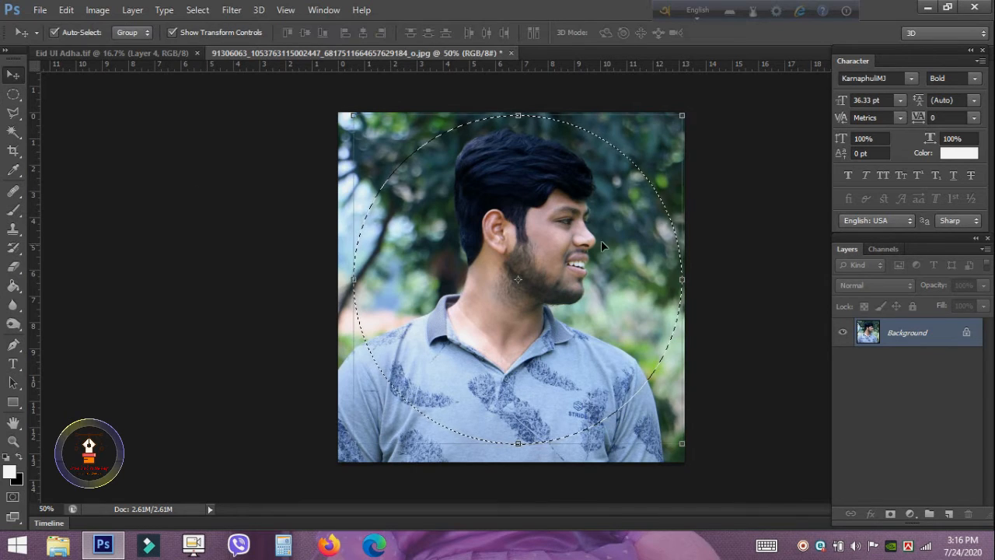
Move the circular photo cutout into the Eid Ul Adha banner and centre it on the white circle
{"action": "left_click_drag", "start_coordinate": [516, 192], "coordinate": [360, 301]}
{"action": "left_click_drag", "start_coordinate": [360, 302], "coordinate": [350, 275]}
{"action": "scroll", "coordinate": [350, 274], "scroll_direction": "up", "scroll_amount": 2}
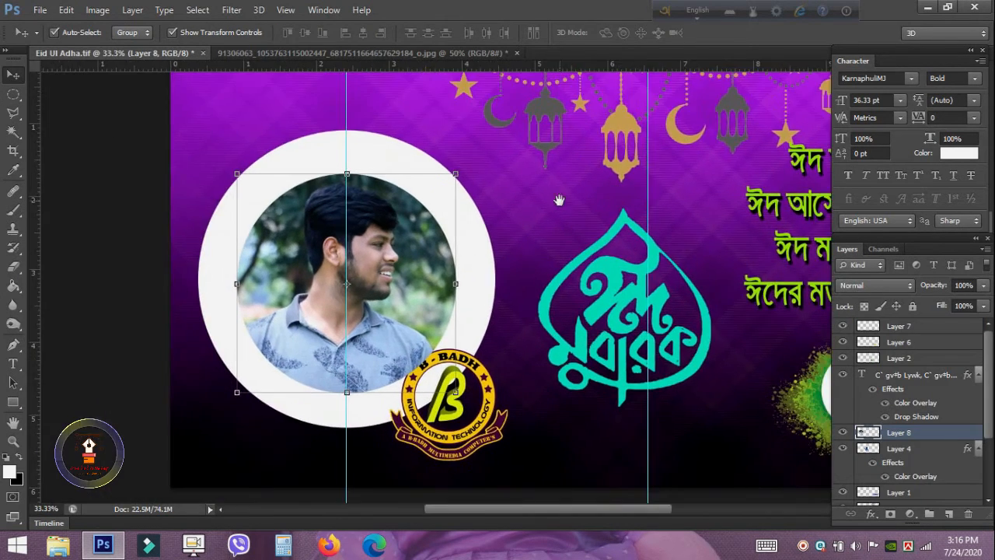
{"action": "left_click", "coordinate": [351, 229]}
{"action": "left_click", "coordinate": [398, 246]}
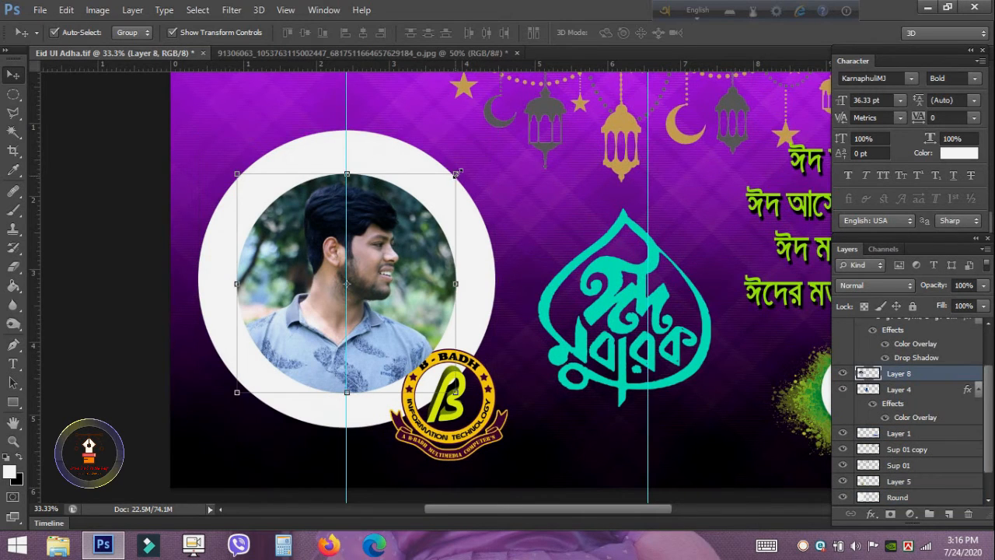
Enlarge and centre the circular photo to leave only a thin white ring, and bring the round B-Badh logo to the front
{"action": "key", "text": "ctrl+t"}
{"action": "left_click_drag", "start_coordinate": [461, 170], "coordinate": [490, 149]}
{"action": "key", "text": "Return"}
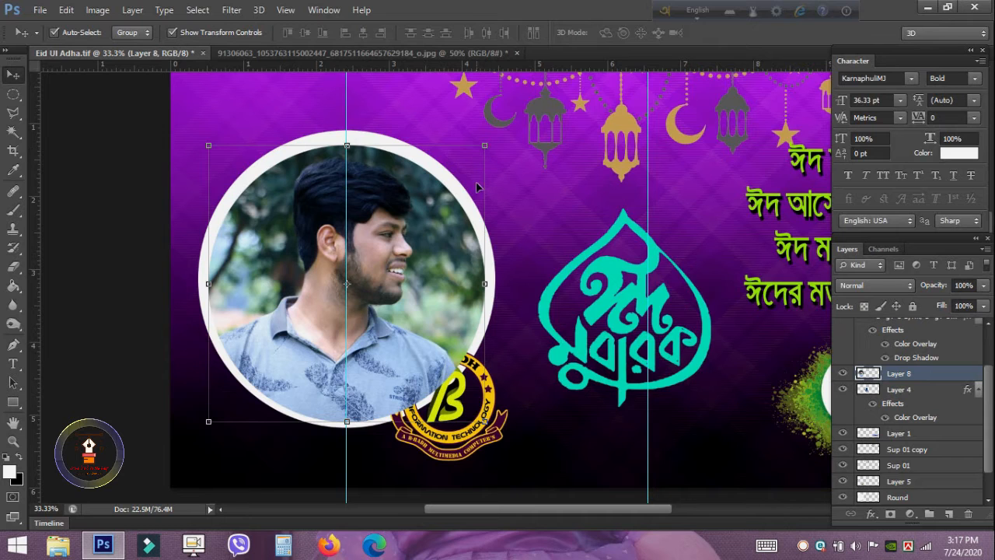
{"action": "key", "text": "Up"}
{"action": "key", "text": "Up"}
{"action": "key", "text": "Up"}
{"action": "key", "text": "Up"}
{"action": "key", "text": "Up"}
{"action": "key", "text": "Up"}
{"action": "key", "text": "Up"}
{"action": "key", "text": "Up"}
{"action": "key", "text": "Up"}
{"action": "key", "text": "Up"}
{"action": "key", "text": "Up"}
{"action": "key", "text": "Up"}
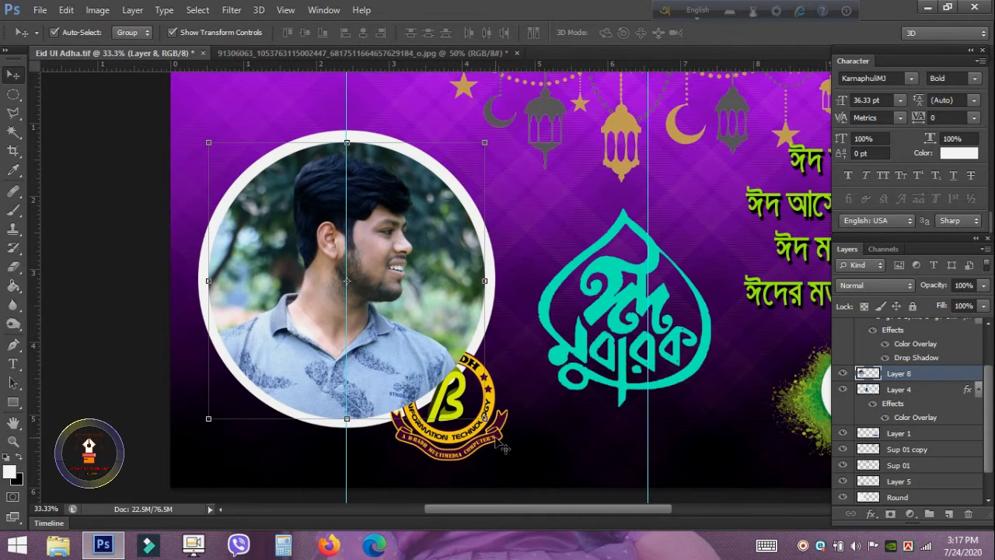
{"action": "left_click", "coordinate": [489, 406]}
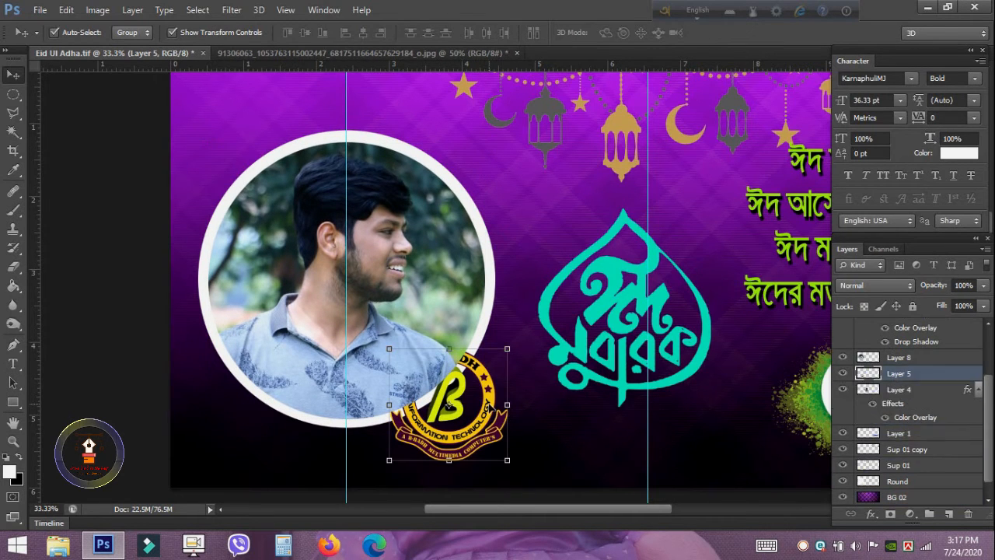
{"action": "key", "text": "ctrl+shift+bracketright"}
Add a drop shadow to the Round layer with 100% opacity, 15 px distance, 20% spread and 40 px size
{"action": "left_click", "coordinate": [381, 142]}
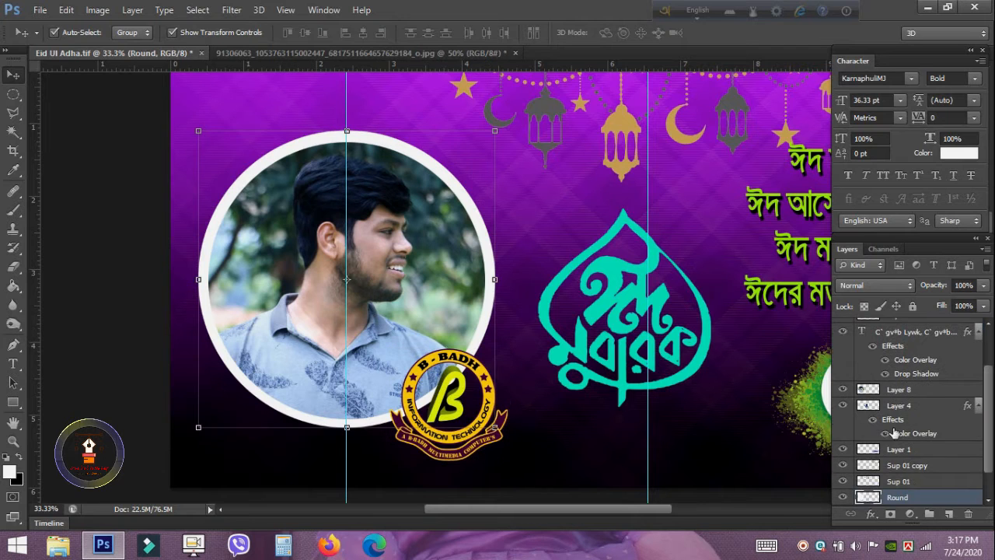
{"action": "left_click", "coordinate": [871, 513]}
{"action": "left_click", "coordinate": [889, 502]}
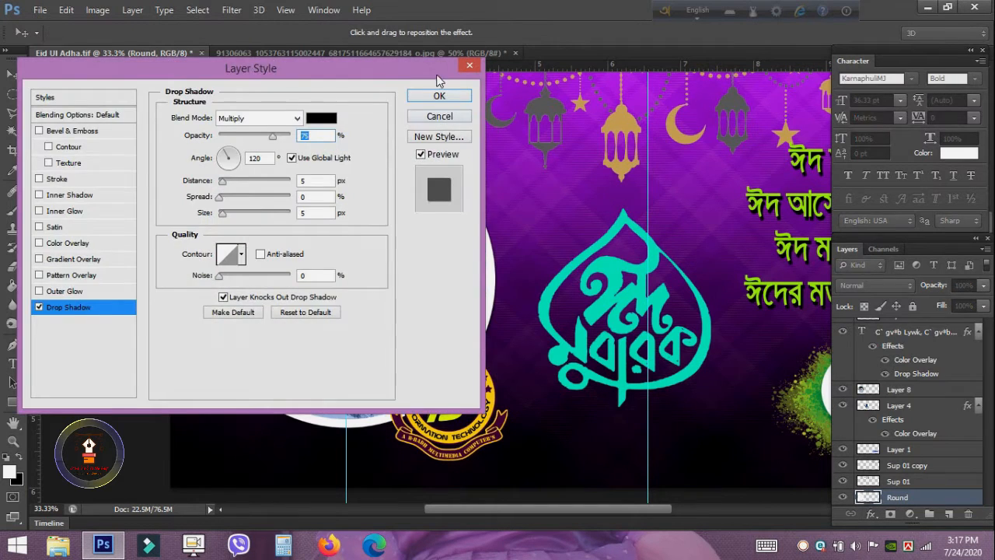
{"action": "left_click_drag", "start_coordinate": [374, 86], "coordinate": [888, 86]}
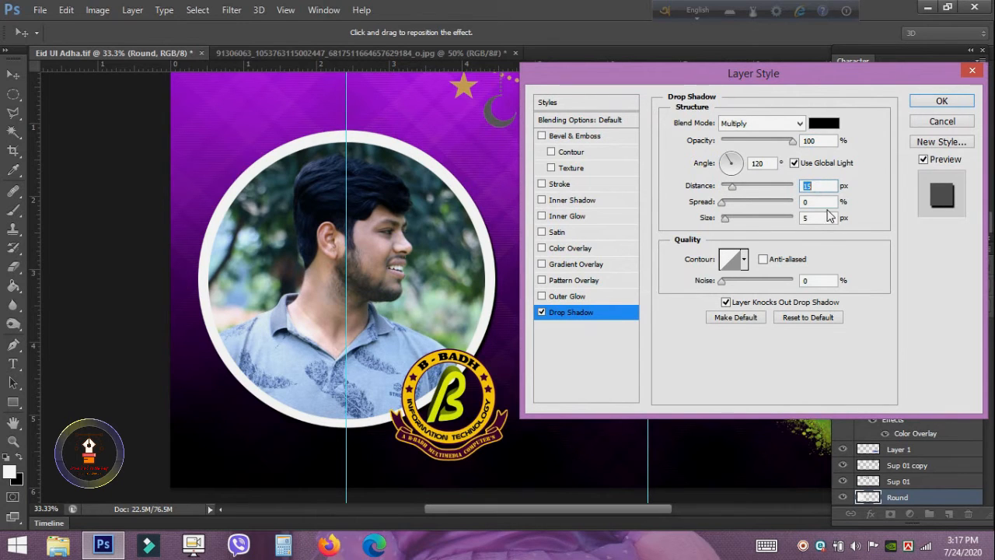
{"action": "type", "text": "20"}
{"action": "key", "text": "Tab"}
{"action": "type", "text": "40"}
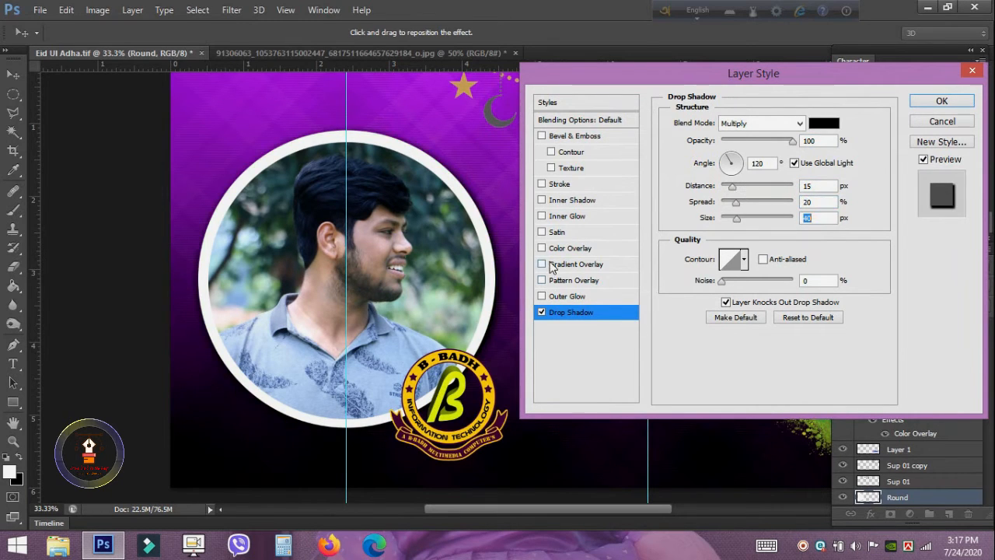
Give the ring around the photo an orange-yellow-orange gradient overlay with slightly reduced opacity
{"action": "left_click", "coordinate": [801, 157]}
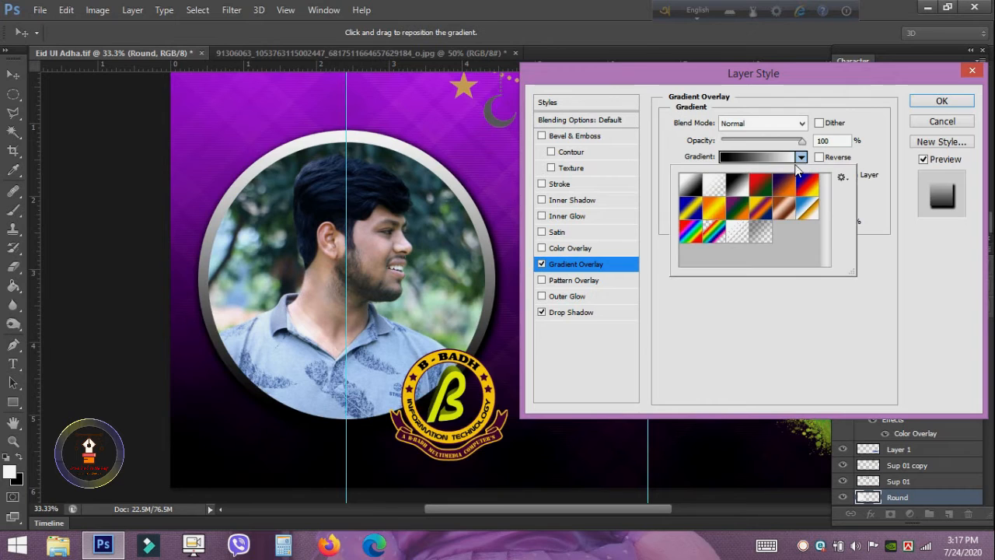
{"action": "left_click", "coordinate": [715, 210]}
{"action": "double_click", "coordinate": [717, 213]}
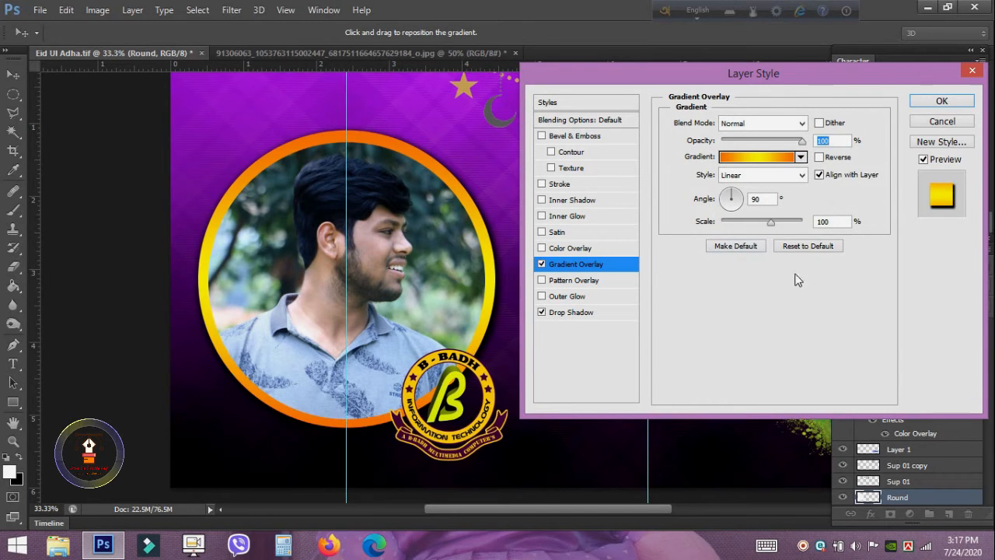
{"action": "left_click_drag", "start_coordinate": [771, 145], "coordinate": [779, 144]}
{"action": "left_click", "coordinate": [941, 102]}
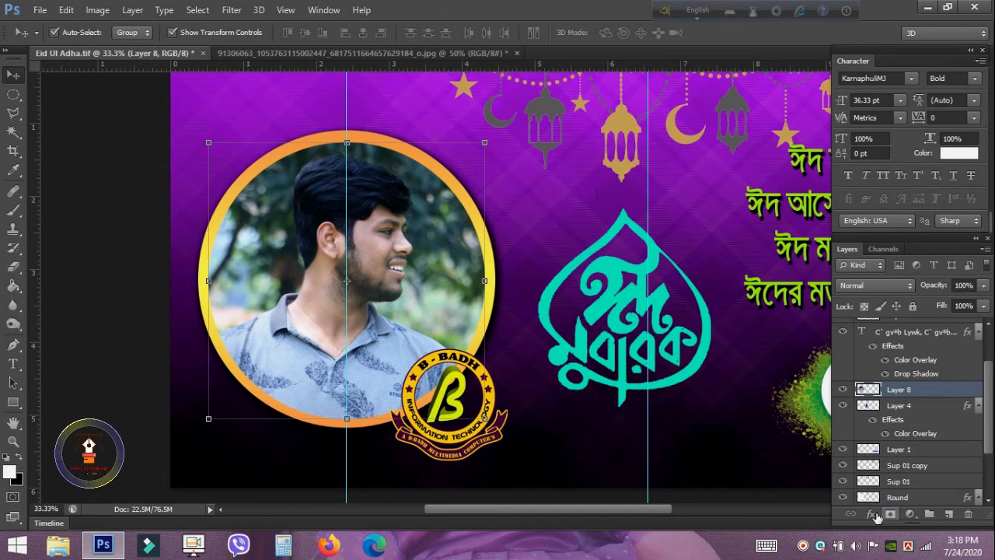
Add a drop shadow to the circular photo with 65% opacity, 10 px distance and 10 px size
{"action": "left_click", "coordinate": [872, 513]}
{"action": "left_click", "coordinate": [894, 502]}
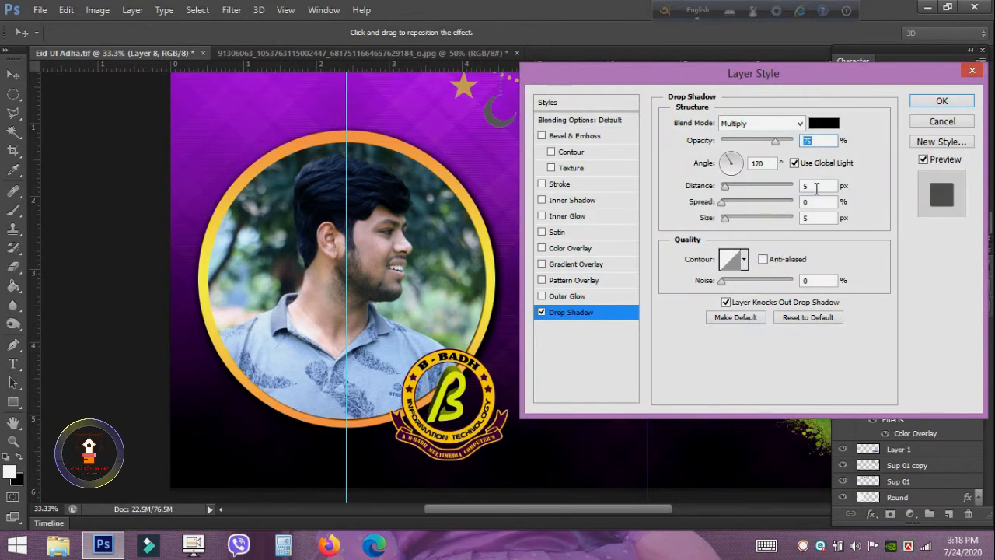
{"action": "left_click", "coordinate": [816, 189]}
{"action": "key", "text": "Up"}
{"action": "key", "text": "Up"}
{"action": "key", "text": "Up"}
{"action": "key", "text": "Up"}
{"action": "key", "text": "Up"}
{"action": "left_click", "coordinate": [822, 216]}
{"action": "key", "text": "Up"}
{"action": "key", "text": "Up"}
{"action": "key", "text": "Up"}
{"action": "key", "text": "Up"}
{"action": "key", "text": "Up"}
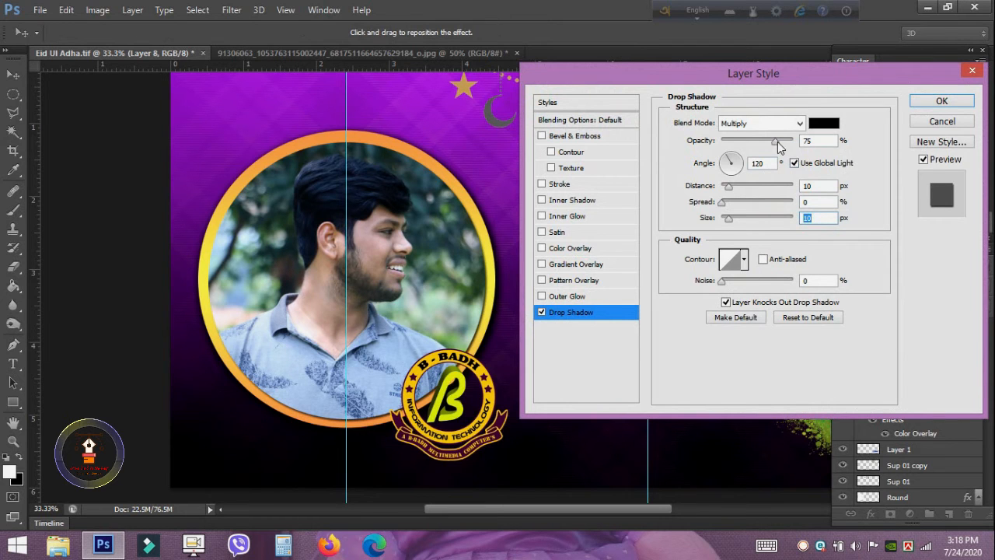
{"action": "left_click_drag", "start_coordinate": [779, 145], "coordinate": [812, 140]}
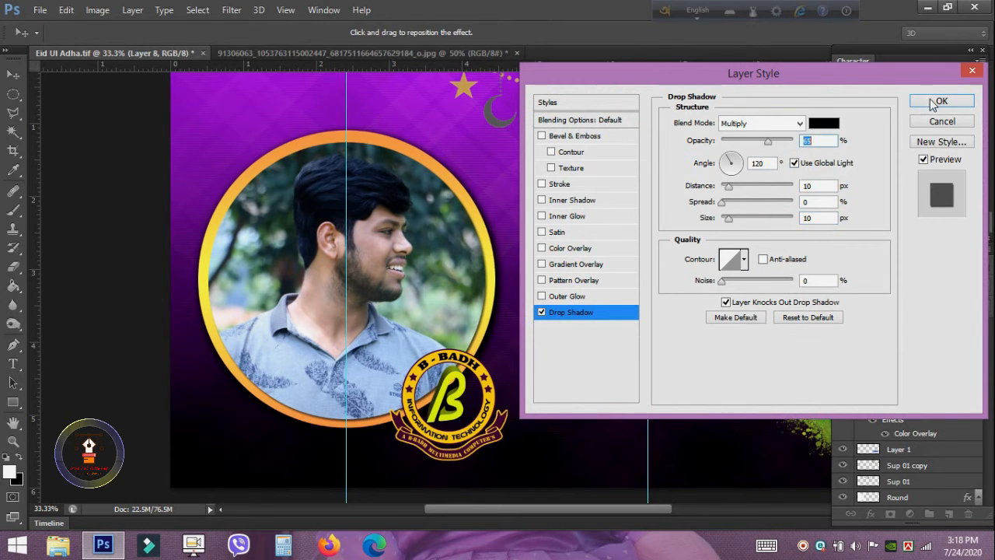
{"action": "left_click", "coordinate": [937, 104]}
Increase the photo's contrast with Levels by raising the black input point and lowering the white input point
{"action": "key", "text": "ctrl+l"}
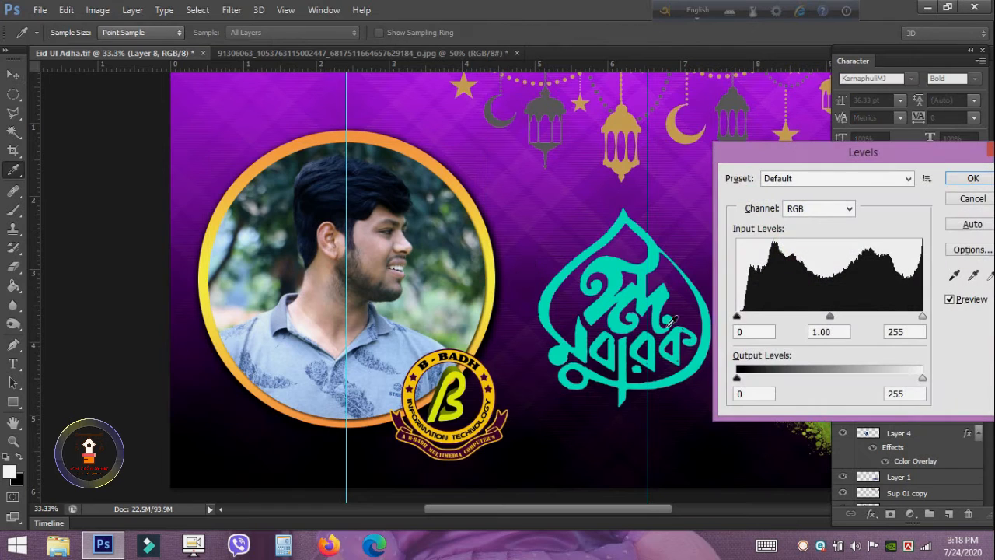
{"action": "left_click_drag", "start_coordinate": [737, 316], "coordinate": [756, 327]}
{"action": "left_click_drag", "start_coordinate": [922, 318], "coordinate": [908, 317]}
{"action": "left_click", "coordinate": [964, 178]}
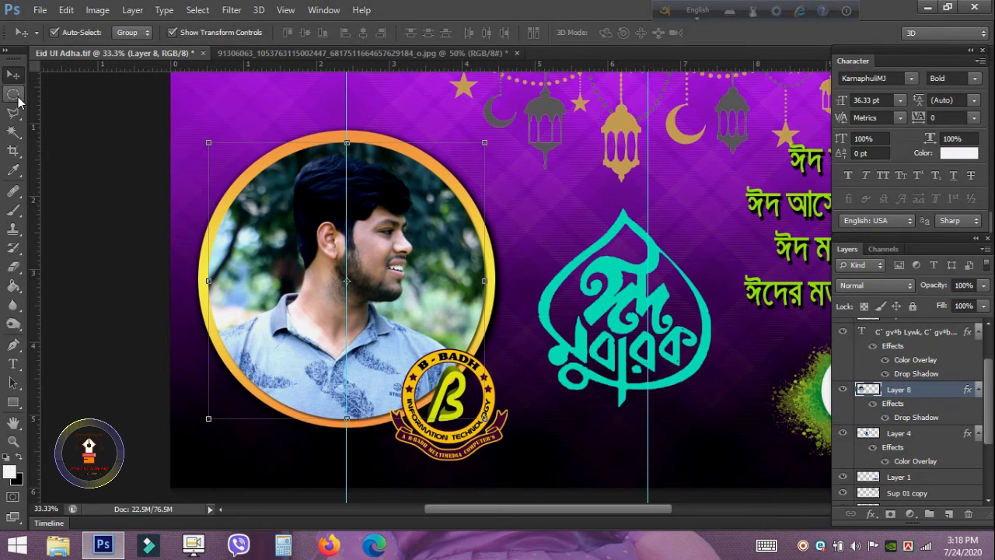
Review the whole banner and save the Eid Ul Adha document
{"action": "key", "text": "m"}
{"action": "key", "text": "ctrl+minus"}
{"action": "key", "text": "ctrl+minus"}
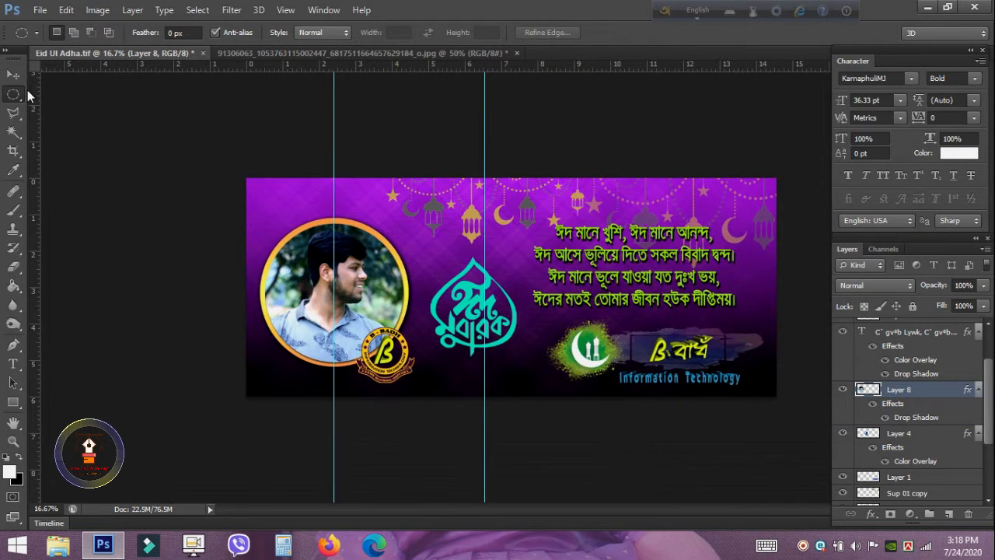
{"action": "key", "text": "ctrl+s"}
{"action": "key", "text": "ctrl+plus"}
{"action": "key", "text": "ctrl+minus"}
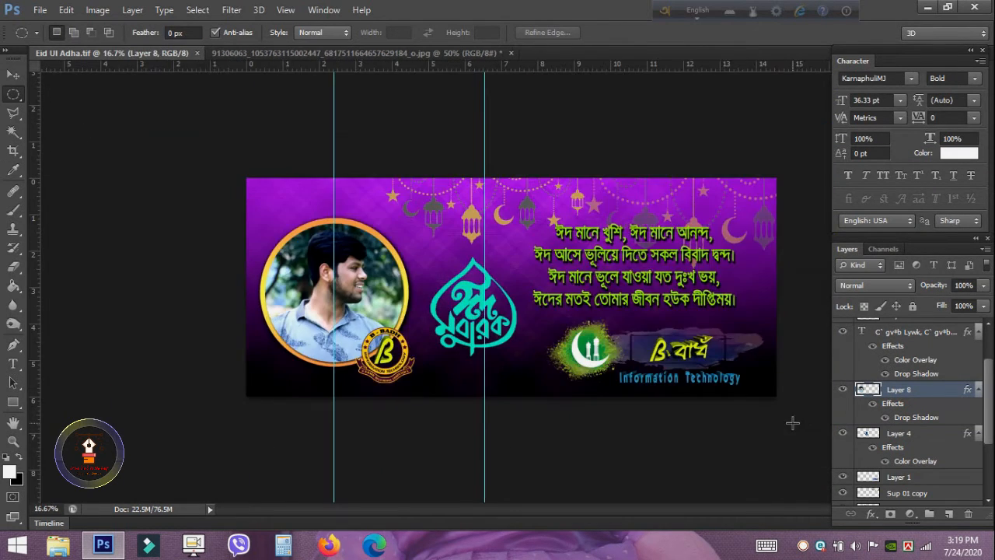
Add a drop shadow to the turquoise calligraphy with 100% opacity, 14% spread and 79 px size
{"action": "scroll", "coordinate": [964, 385], "scroll_direction": "down", "scroll_amount": 1}
{"action": "key", "text": "ctrl+plus"}
{"action": "key", "text": "ctrl+plus"}
{"action": "key", "text": "ctrl+plus"}
{"action": "key", "text": "ctrl+plus"}
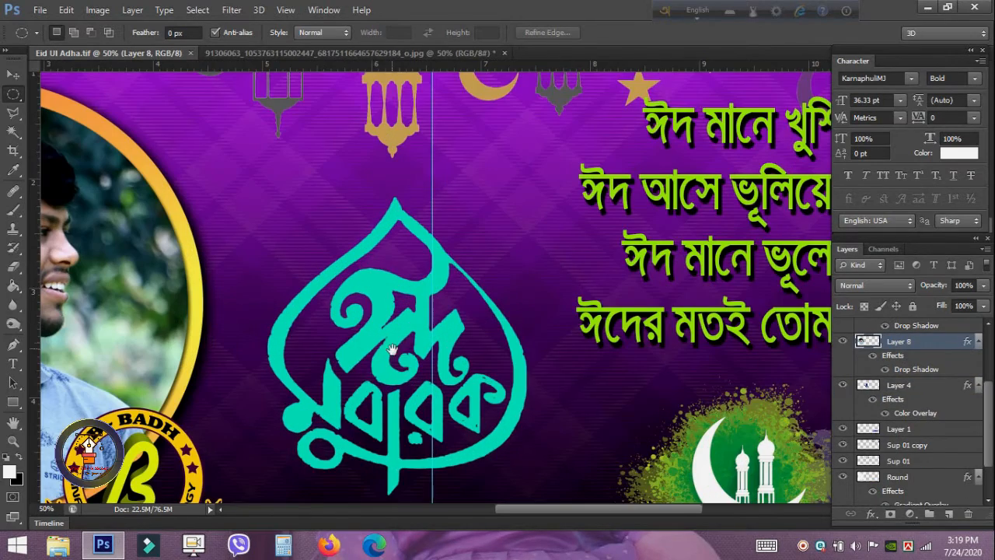
{"action": "left_click_drag", "start_coordinate": [393, 350], "coordinate": [386, 303]}
{"action": "left_click", "coordinate": [13, 75]}
{"action": "left_click", "coordinate": [396, 265]}
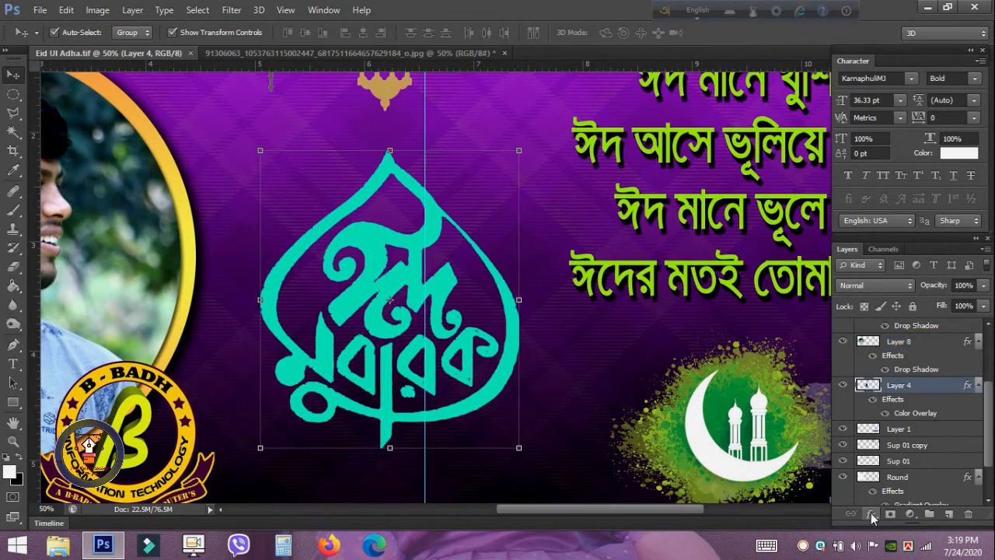
{"action": "left_click", "coordinate": [871, 515]}
{"action": "left_click", "coordinate": [899, 440]}
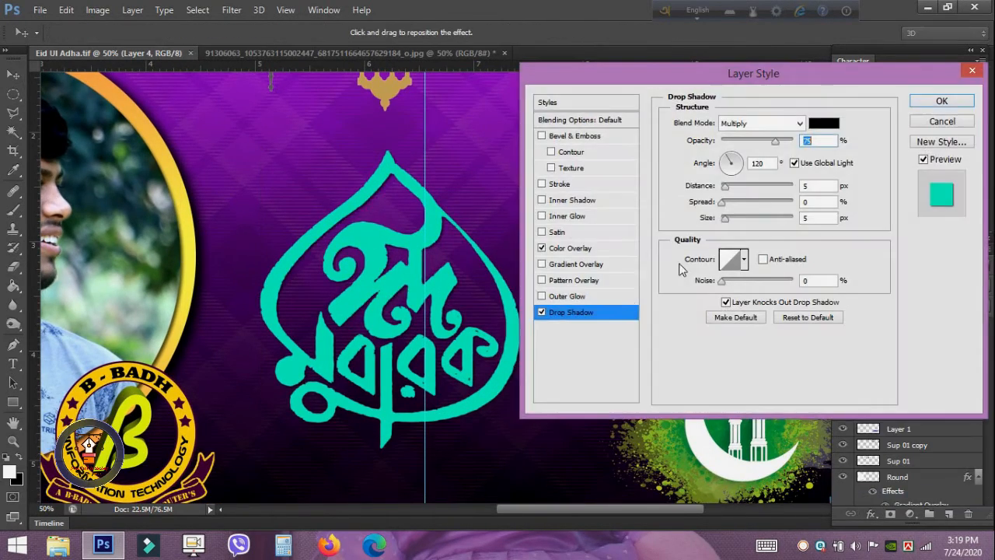
{"action": "left_click", "coordinate": [740, 219]}
{"action": "left_click_drag", "start_coordinate": [725, 203], "coordinate": [731, 203]}
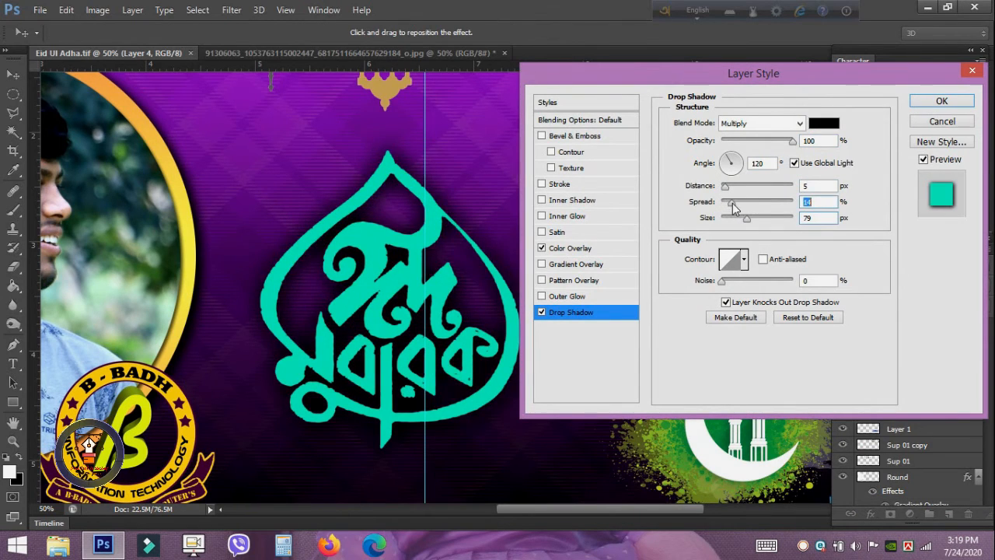
{"action": "left_click", "coordinate": [926, 101]}
{"action": "key", "text": "ctrl+minus"}
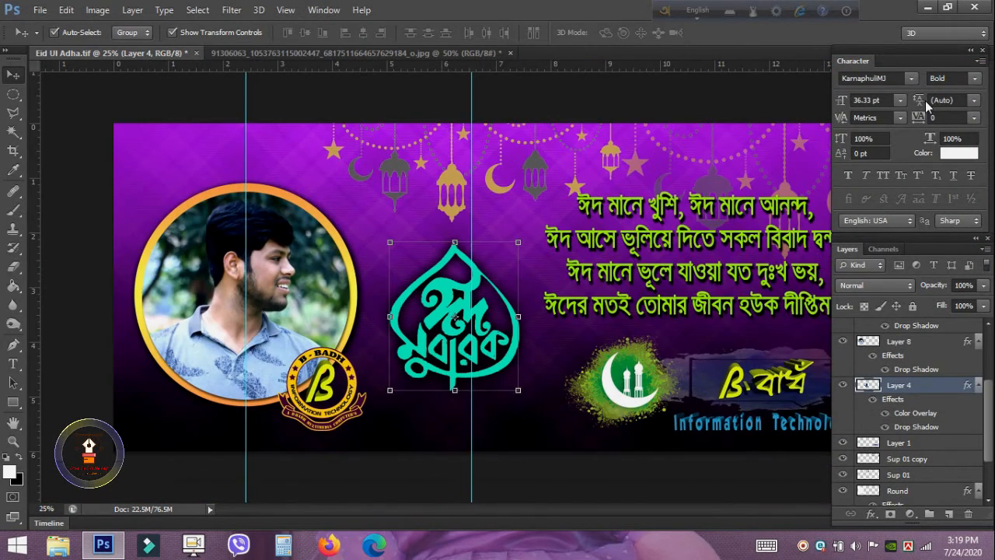
{"action": "left_click", "coordinate": [13, 94]}
{"action": "key", "text": "ctrl+minus"}
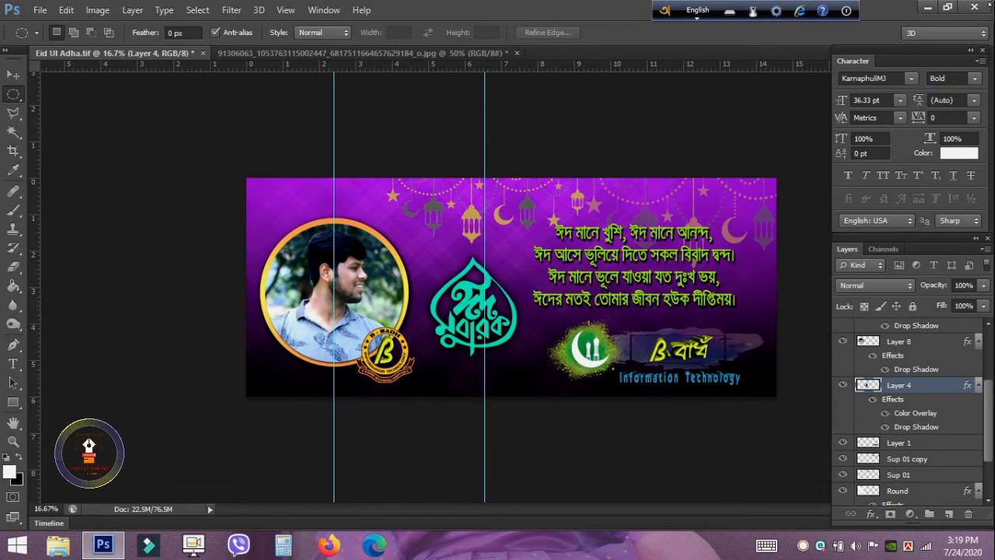
Close the source portrait photo without saving it and open the Website thumble file
{"action": "left_click", "coordinate": [478, 52]}
{"action": "left_click", "coordinate": [517, 52]}
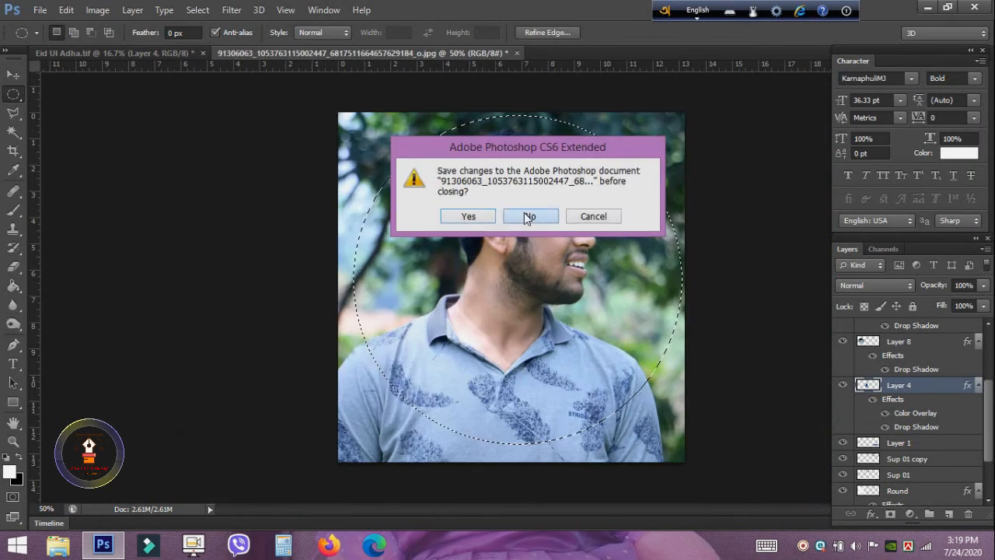
{"action": "left_click", "coordinate": [526, 215]}
{"action": "key", "text": "ctrl+o"}
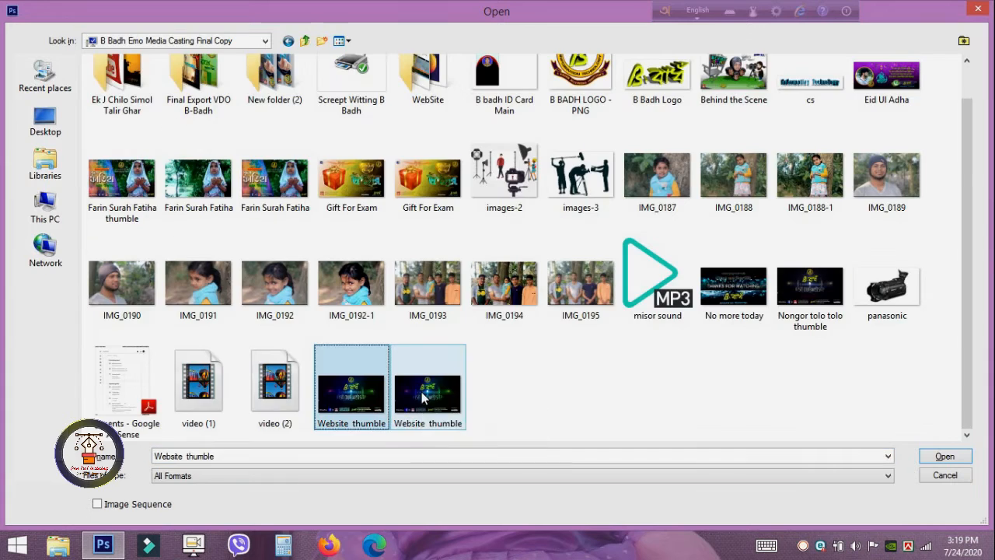
{"action": "double_click", "coordinate": [423, 397]}
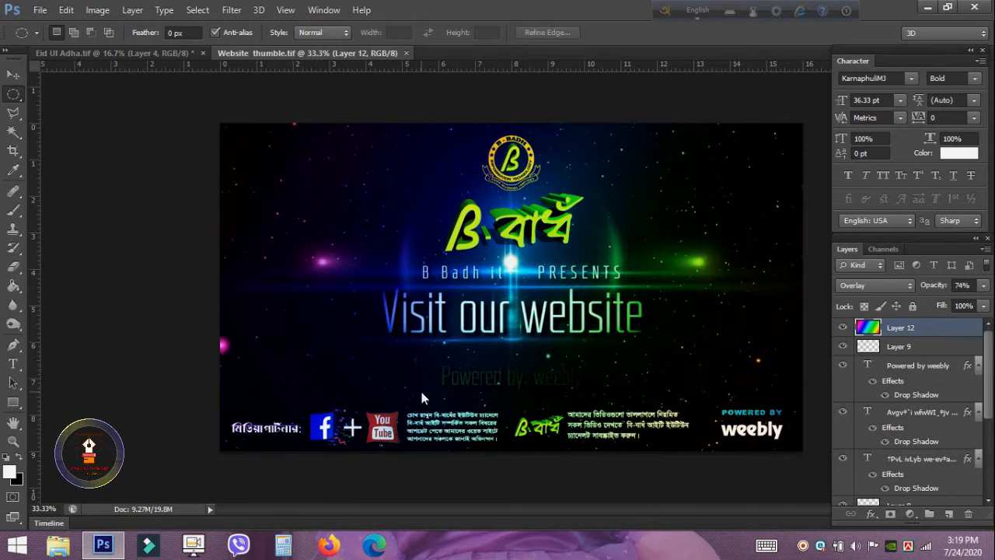
Copy the media partner label with its Facebook and YouTube icons onto the banner above the portrait, then nudge it left
{"action": "left_click", "coordinate": [18, 73]}
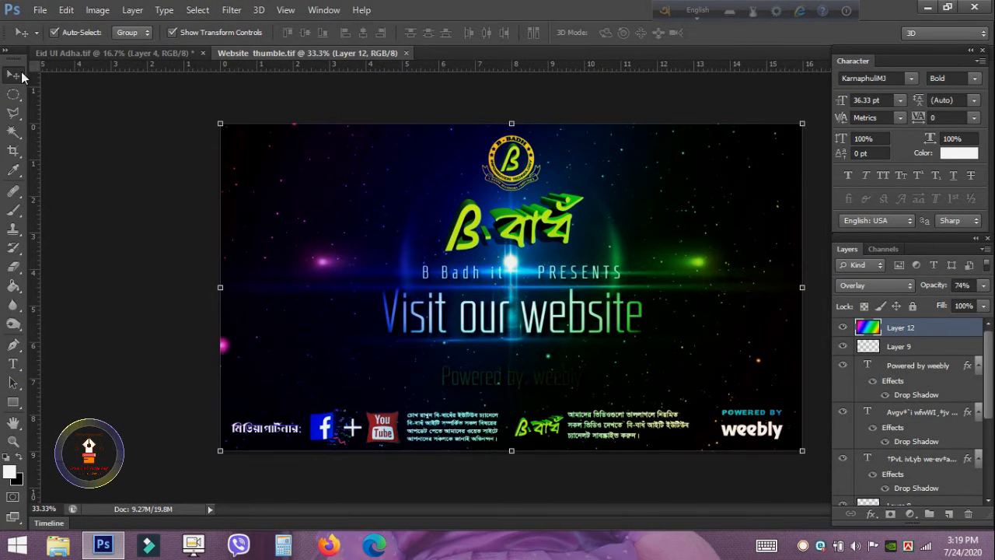
{"action": "left_click", "coordinate": [380, 433]}
{"action": "scroll", "coordinate": [380, 433], "scroll_direction": "up", "scroll_amount": 2}
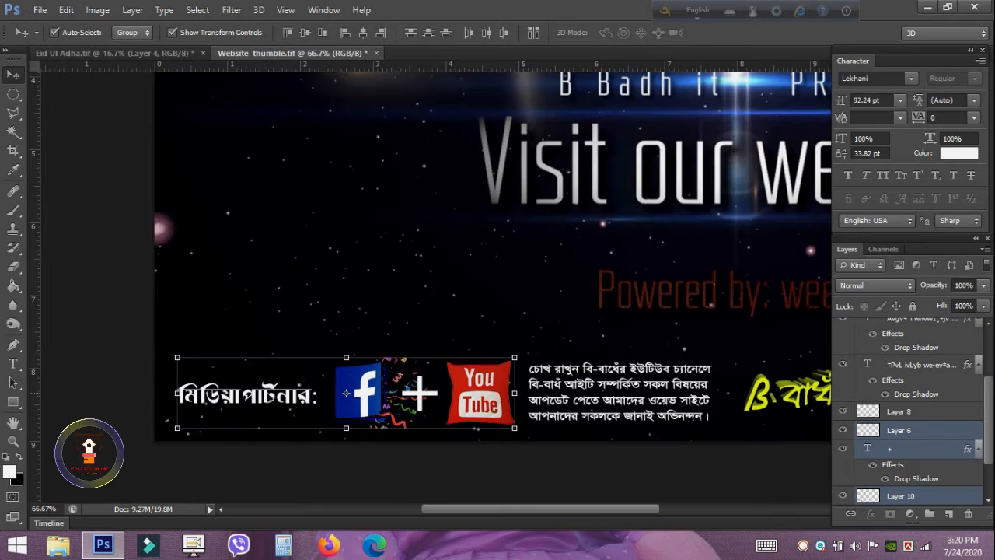
{"action": "left_click_drag", "start_coordinate": [500, 381], "coordinate": [344, 127]}
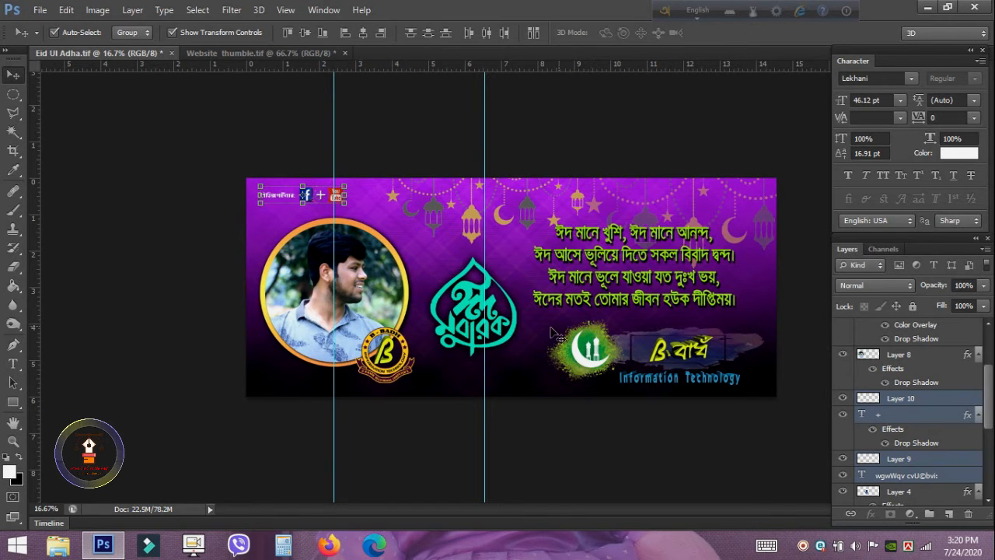
{"action": "key", "text": "shift+Left"}
{"action": "key", "text": "shift+Left"}
{"action": "key", "text": "shift+Left"}
Copy the white Bengali subscribe text from Website thumble below the banner's calligraphy and scale it to about 145%
{"action": "left_click", "coordinate": [278, 52]}
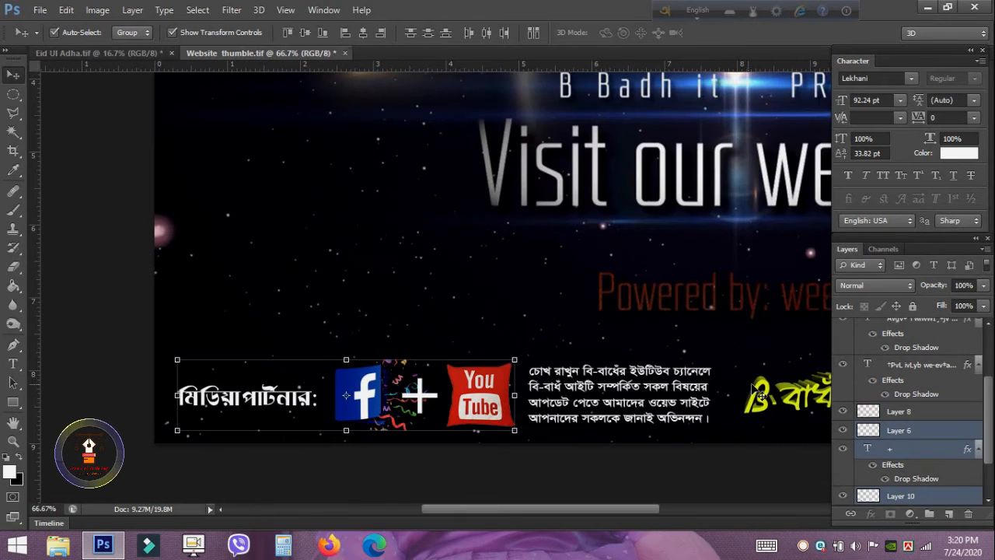
{"action": "left_click_drag", "start_coordinate": [538, 513], "coordinate": [696, 513]}
{"action": "left_click", "coordinate": [412, 376]}
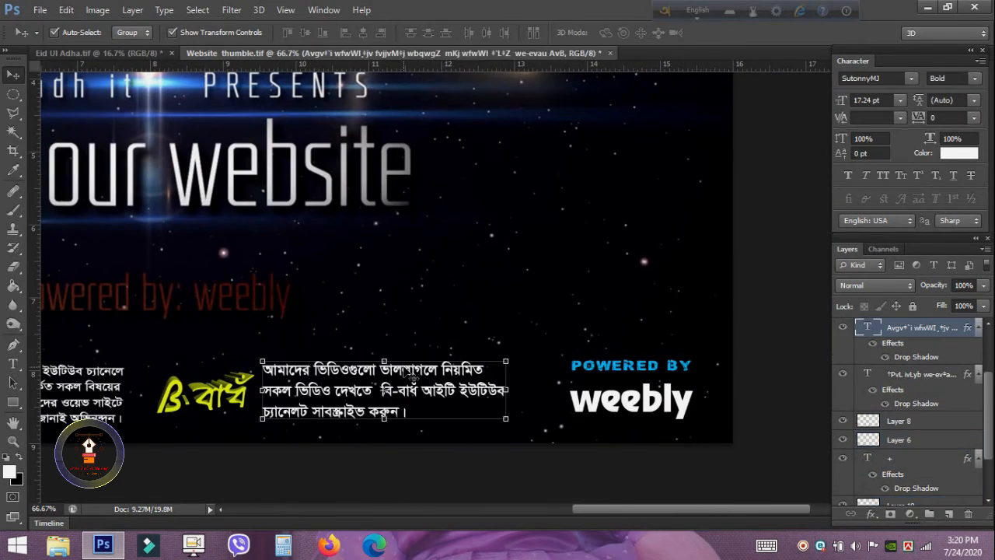
{"action": "left_click_drag", "start_coordinate": [433, 370], "coordinate": [525, 392]}
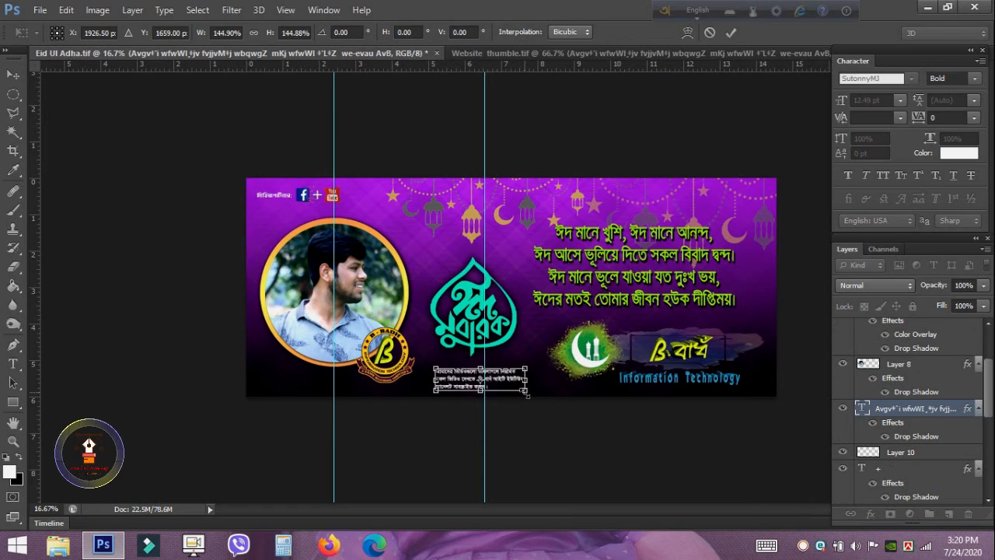
{"action": "key", "text": "Return"}
Center-align the three lines of the Bengali subscribe text
{"action": "key", "text": "ctrl+plus"}
{"action": "key", "text": "ctrl+plus"}
{"action": "key", "text": "ctrl+plus"}
{"action": "scroll", "coordinate": [525, 396], "scroll_direction": "down", "scroll_amount": 1}
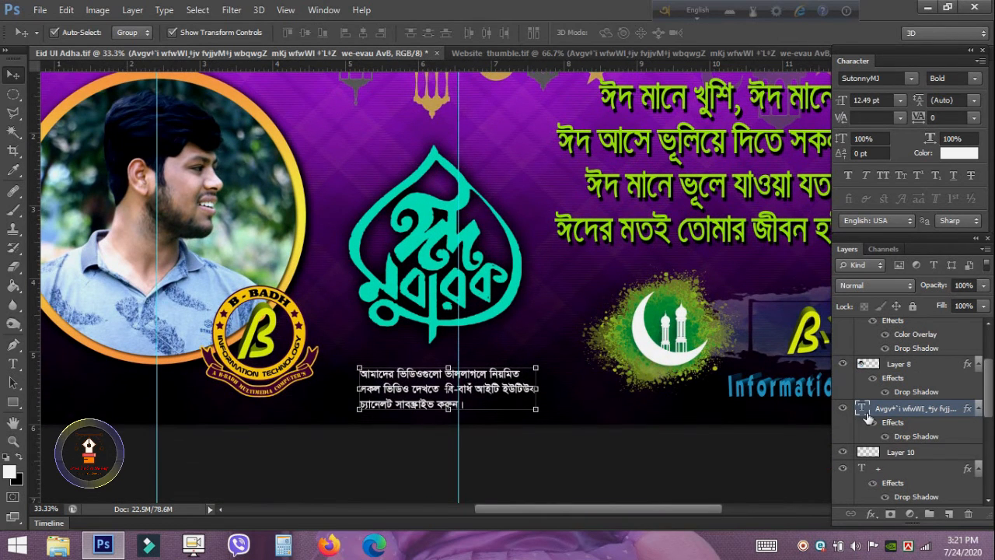
{"action": "double_click", "coordinate": [866, 414]}
{"action": "left_click", "coordinate": [421, 32]}
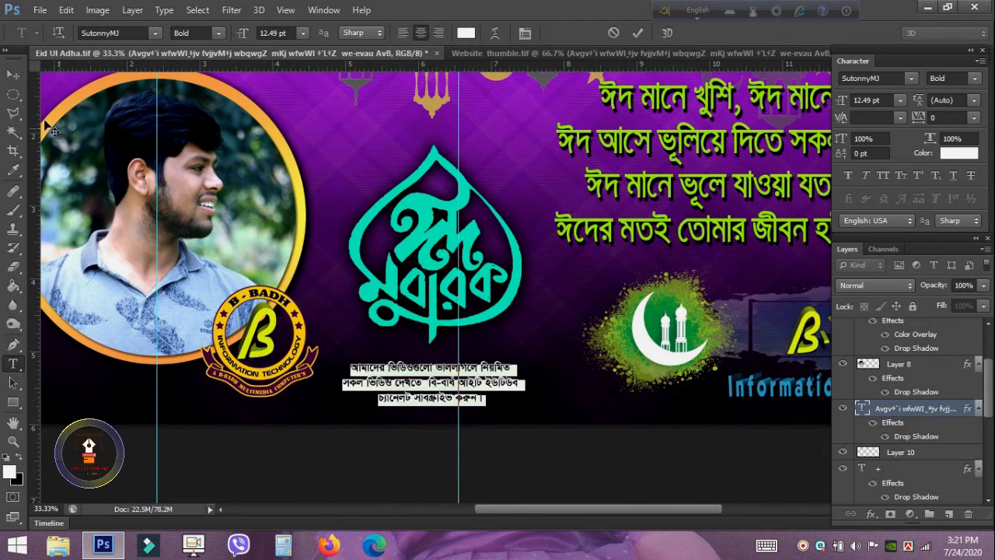
{"action": "left_click", "coordinate": [13, 73]}
Move the vertical guide to the calligraphy's centre and align the Bengali subscribe text to it
{"action": "left_click", "coordinate": [482, 287]}
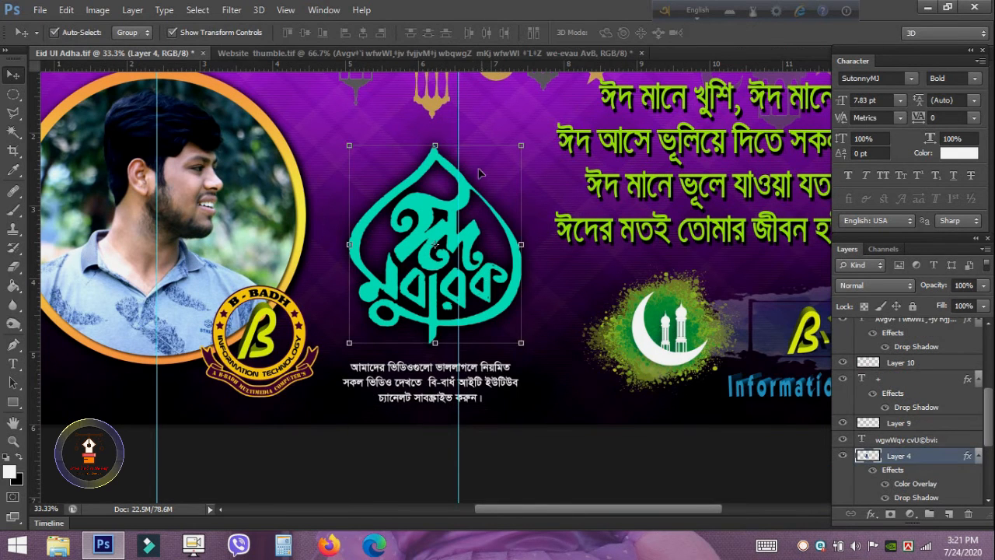
{"action": "left_click_drag", "start_coordinate": [460, 125], "coordinate": [433, 124]}
{"action": "left_click", "coordinate": [478, 375]}
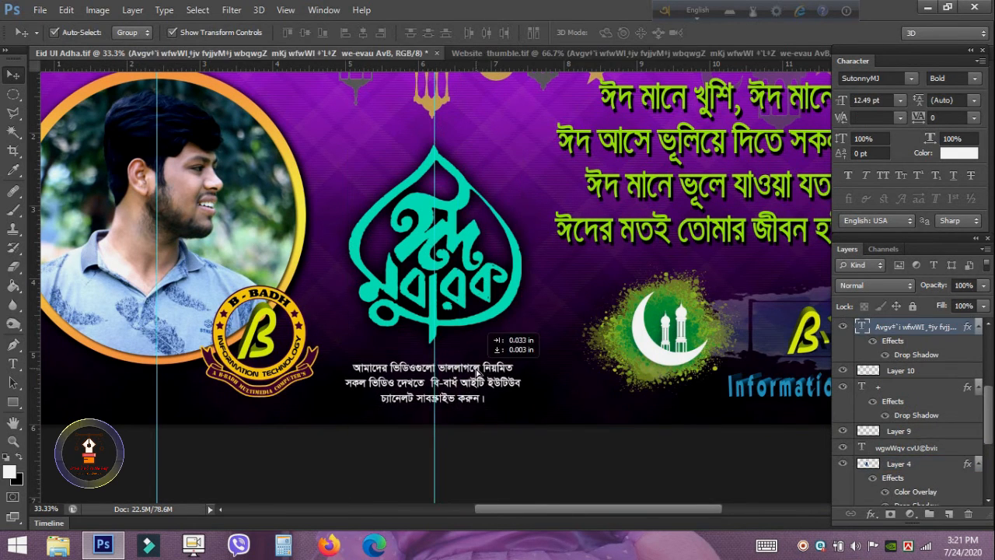
Change the Vladimir Script caption to the person's name followed by "B Badh it" and centre it beneath the portrait
{"action": "key", "text": "m"}
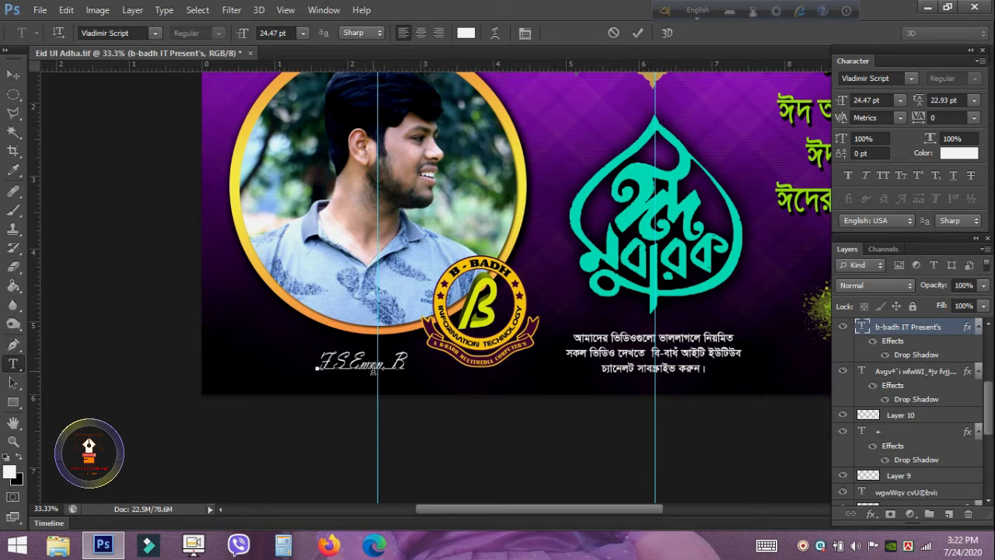
{"action": "type", "text": "Badh it"}
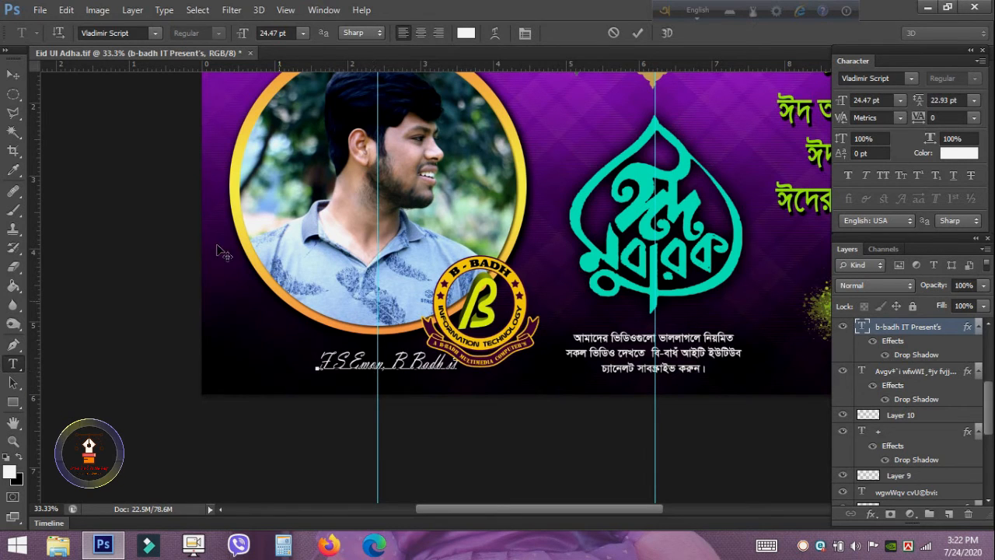
{"action": "left_click", "coordinate": [13, 76]}
{"action": "left_click_drag", "start_coordinate": [419, 364], "coordinate": [409, 365]}
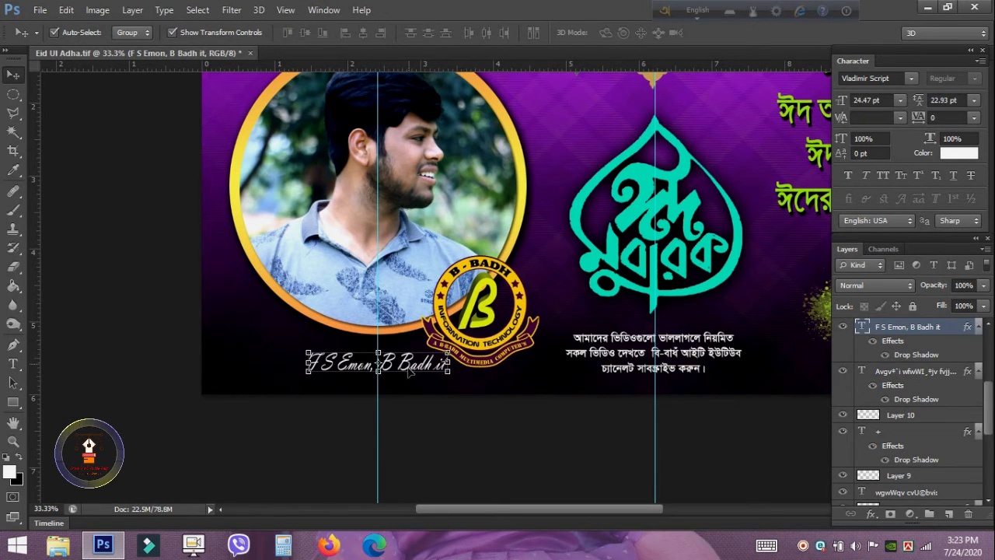
{"action": "left_click", "coordinate": [13, 93]}
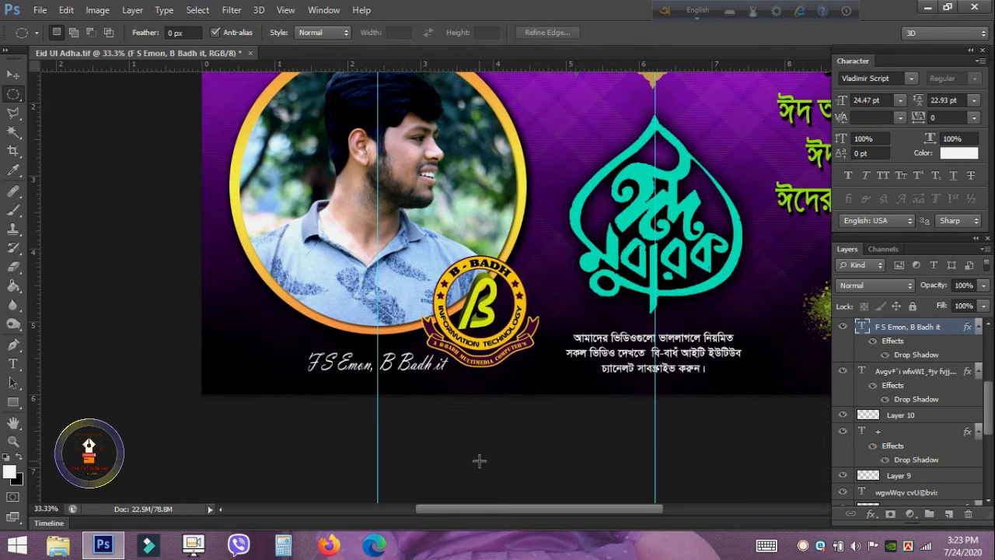
Select the whole banner canvas with the Rectangular Marquee and add a new layer above all the others
{"action": "scroll", "coordinate": [479, 467], "scroll_direction": "down", "scroll_amount": 4}
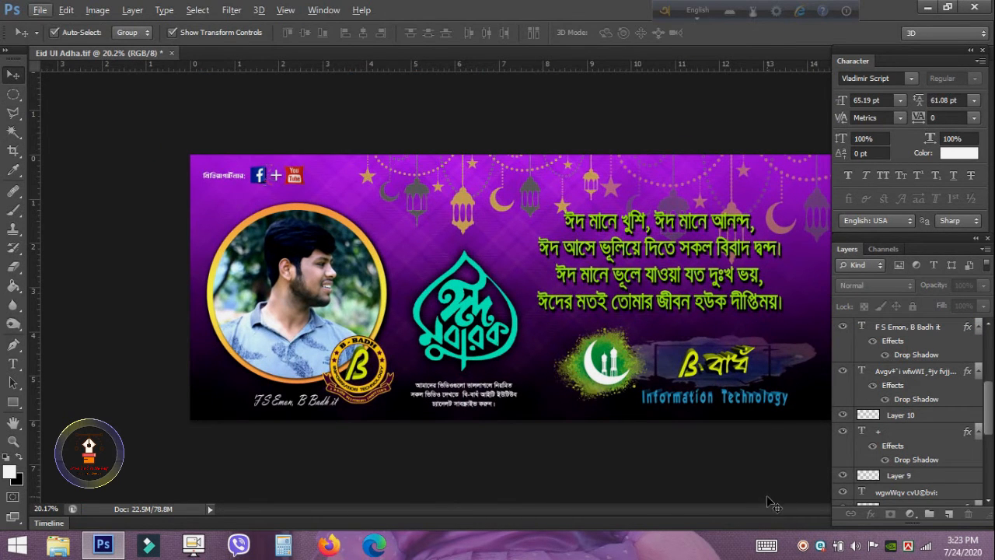
{"action": "key", "text": "Tab"}
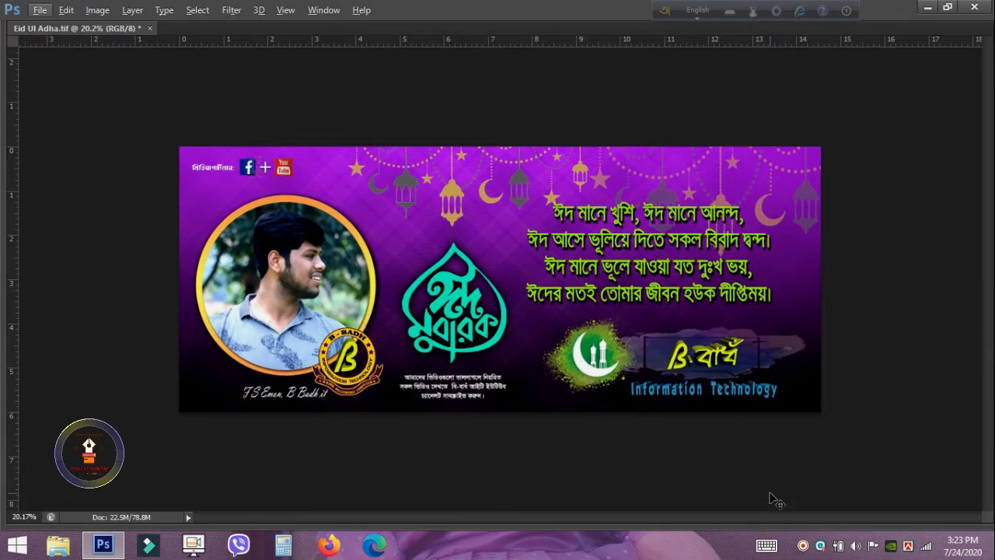
{"action": "key", "text": "ctrl+0"}
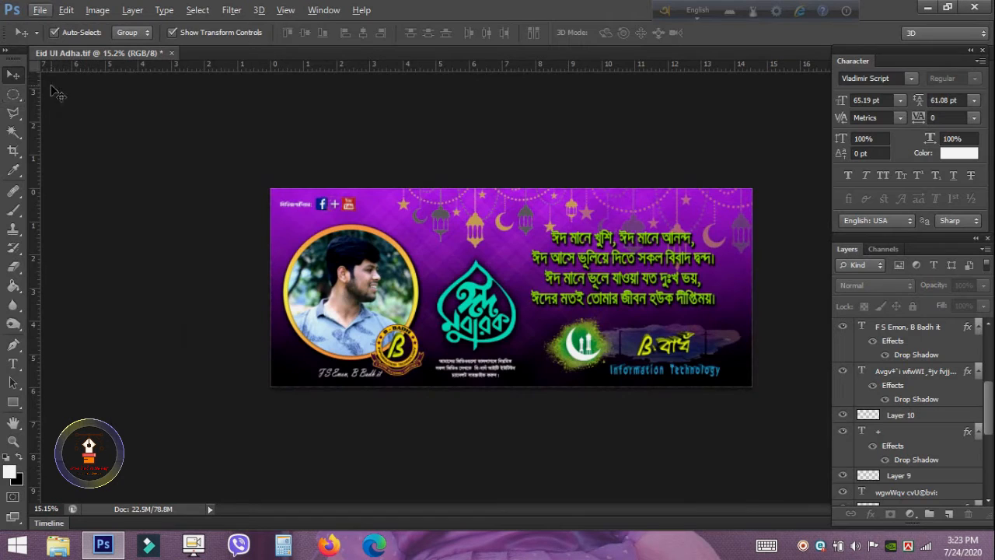
{"action": "right_click", "coordinate": [14, 94]}
{"action": "left_click", "coordinate": [72, 91]}
{"action": "left_click_drag", "start_coordinate": [229, 124], "coordinate": [815, 487]}
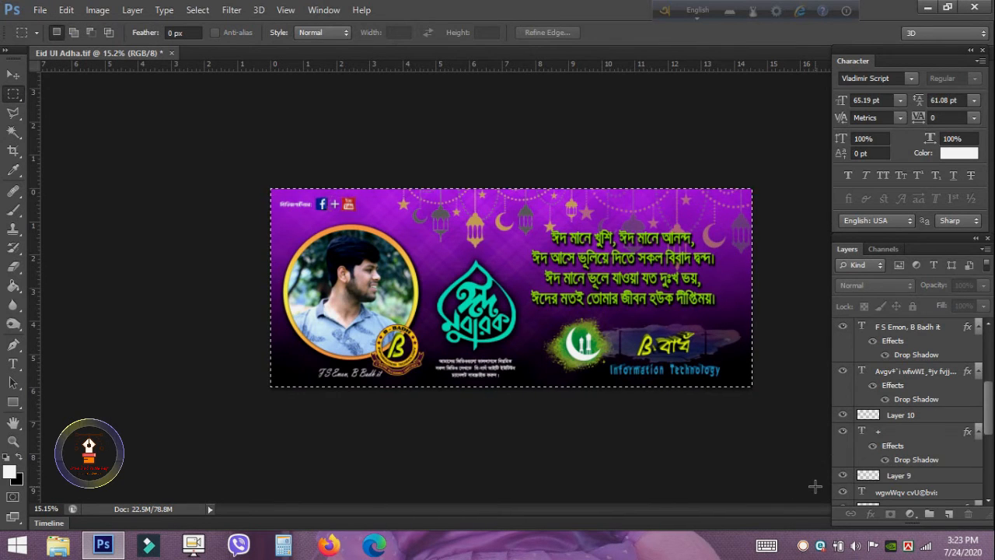
{"action": "scroll", "coordinate": [918, 385], "scroll_direction": "up", "scroll_amount": 5}
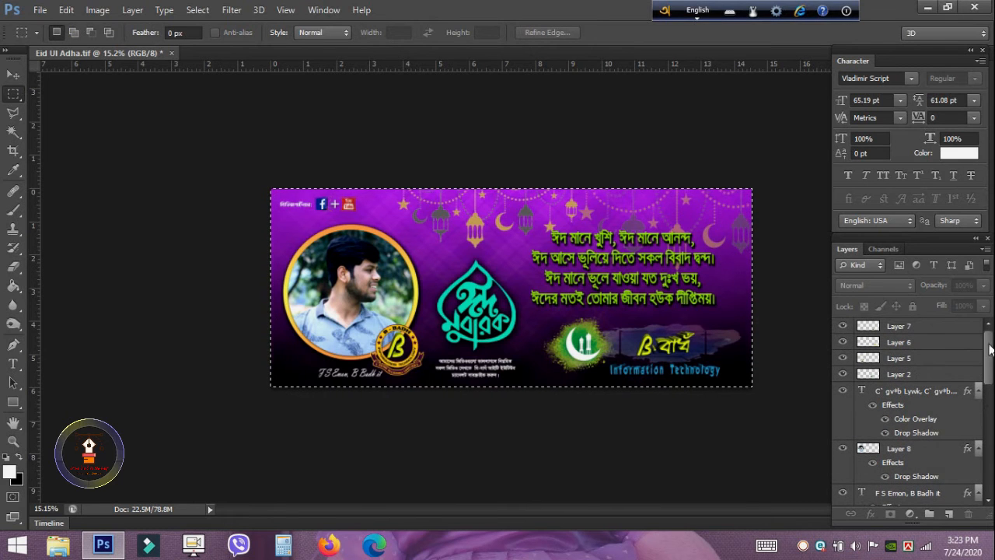
{"action": "left_click", "coordinate": [865, 331]}
{"action": "left_click", "coordinate": [948, 514]}
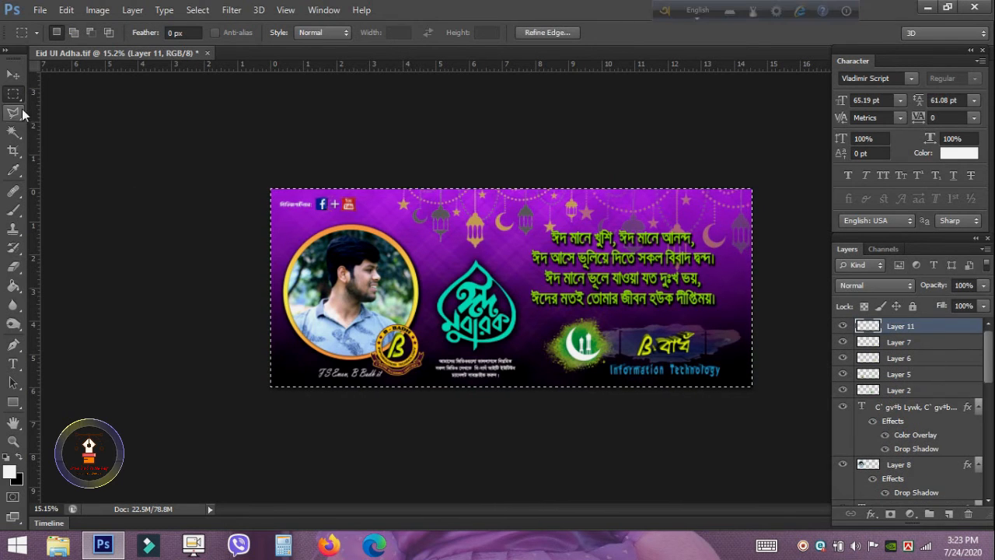
Fill the selected canvas on the new layer with a diagonal rainbow gradient
{"action": "right_click", "coordinate": [13, 286]}
{"action": "left_click", "coordinate": [62, 285]}
{"action": "left_click", "coordinate": [104, 32]}
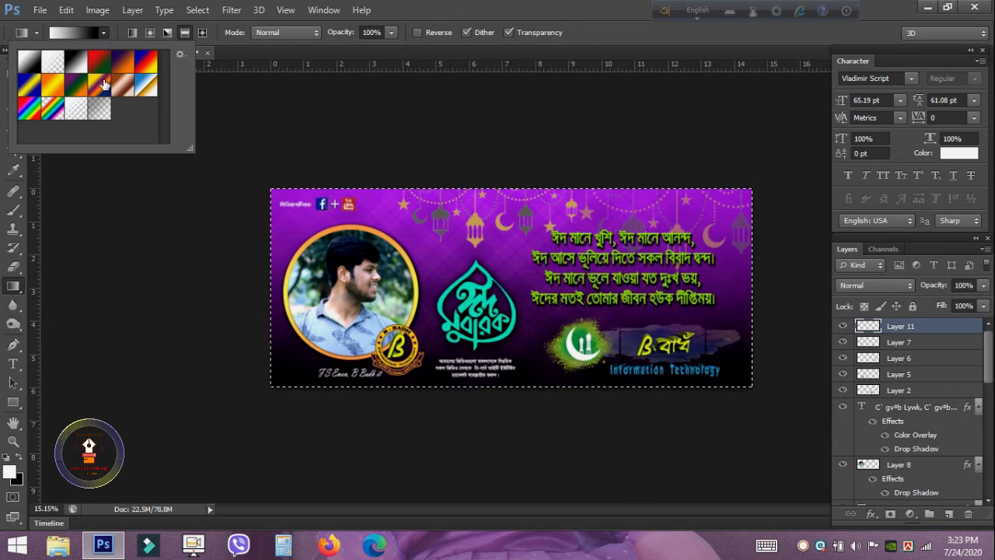
{"action": "double_click", "coordinate": [33, 116]}
{"action": "left_click_drag", "start_coordinate": [684, 406], "coordinate": [684, 406]}
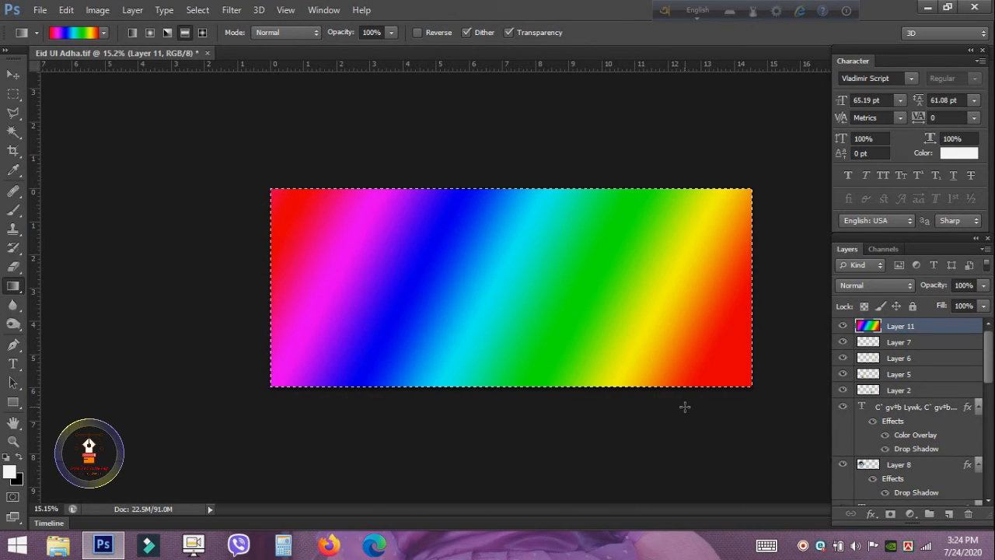
Set the rainbow layer's blend mode to Overlay with 15% opacity and clear the selection
{"action": "left_click", "coordinate": [867, 285]}
{"action": "left_click", "coordinate": [856, 180]}
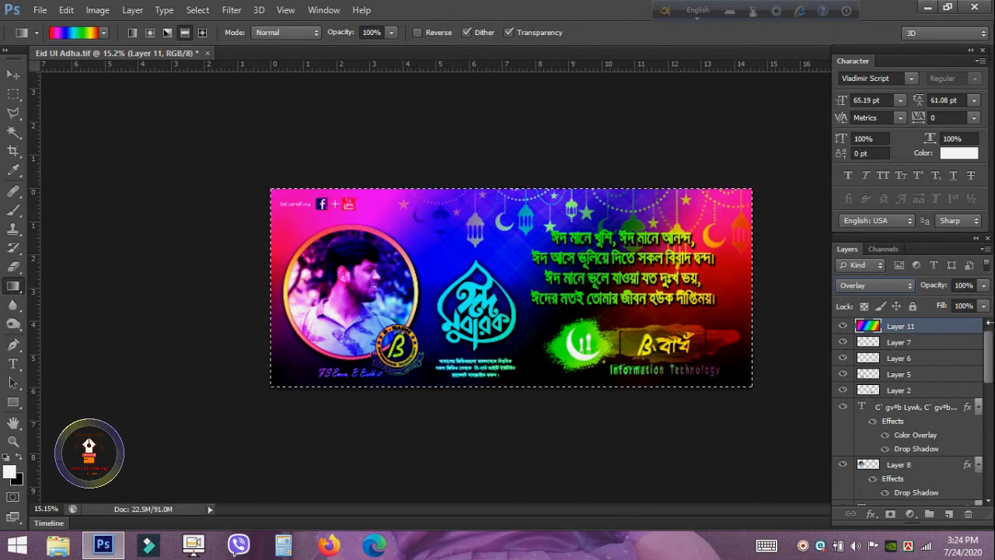
{"action": "left_click", "coordinate": [984, 286]}
{"action": "left_click_drag", "start_coordinate": [924, 305], "coordinate": [921, 305]}
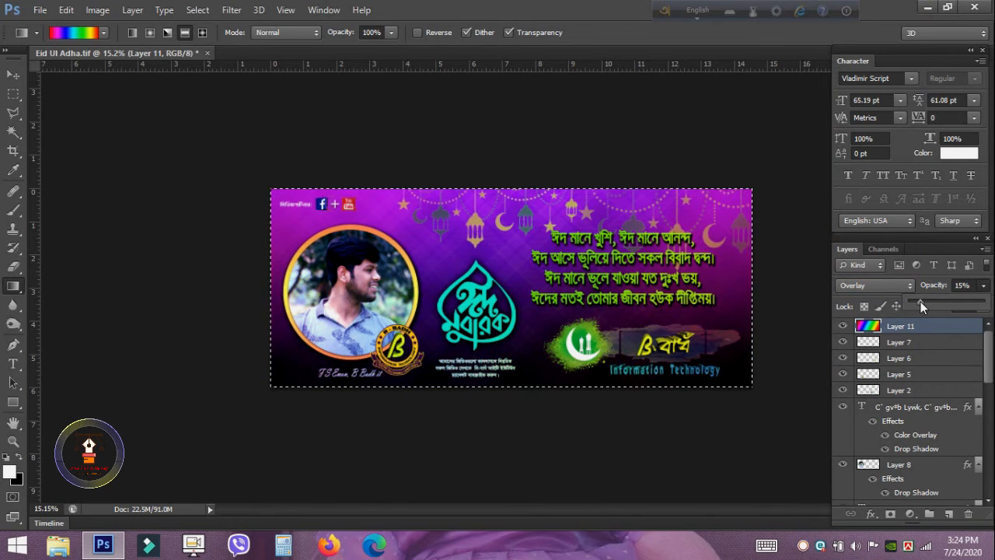
{"action": "left_click", "coordinate": [961, 285]}
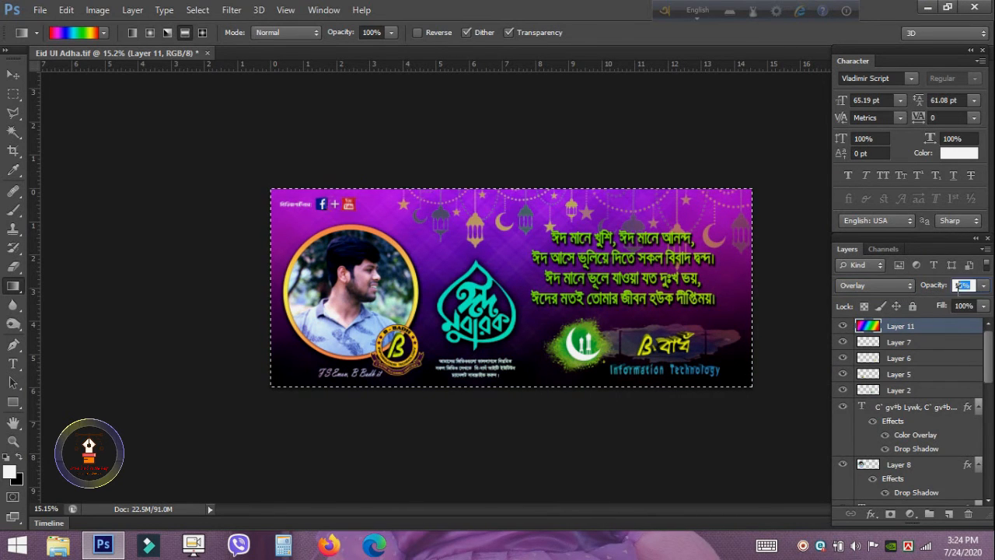
{"action": "key", "text": "Return"}
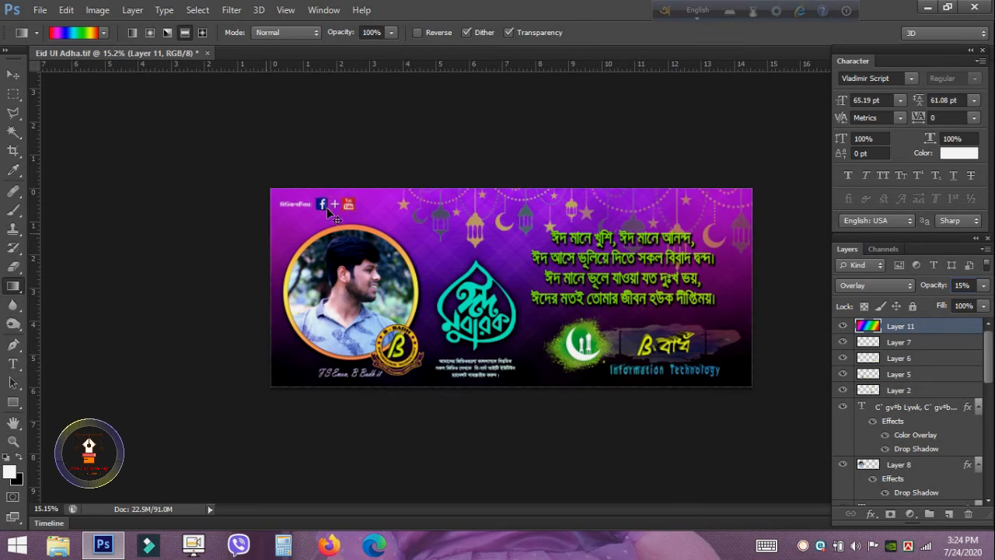
Examine the finished banner at closer magnification and as a whole to check the overlay, portrait and text
{"action": "key", "text": "ctrl+plus"}
{"action": "key", "text": "ctrl+plus"}
{"action": "key", "text": "ctrl+plus"}
{"action": "key", "text": "ctrl+plus"}
{"action": "key", "text": "ctrl+minus"}
{"action": "key", "text": "ctrl+minus"}
{"action": "key", "text": "ctrl+minus"}
{"action": "key", "text": "ctrl+plus"}
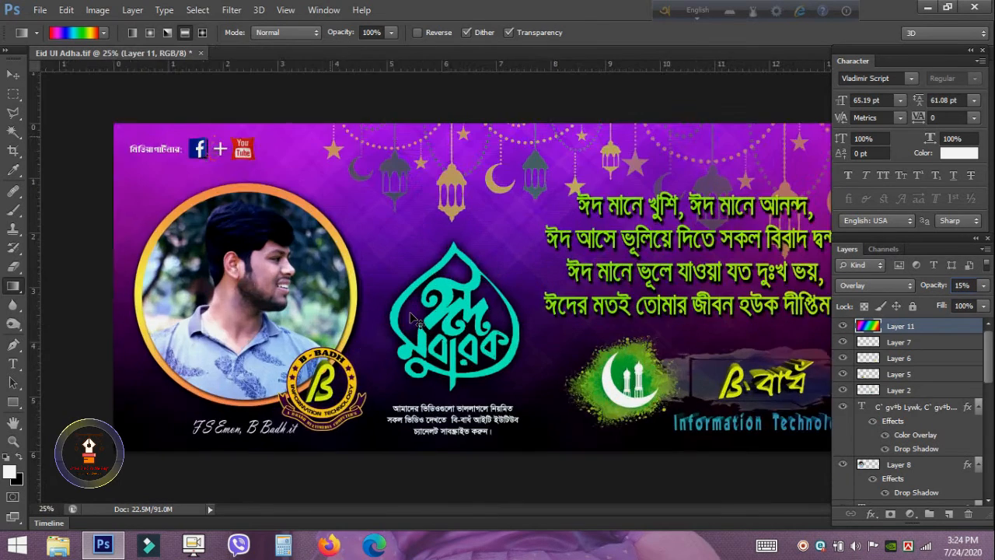
{"action": "key", "text": "ctrl+minus"}
{"action": "key", "text": "m"}
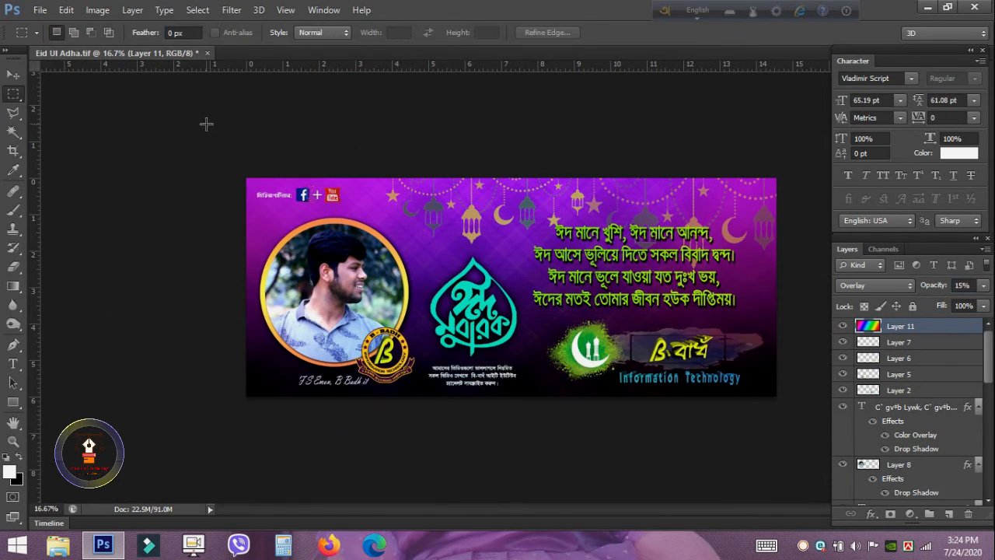
Start saving a copy of the banner and set its format to JPEG
{"action": "left_click", "coordinate": [40, 10]}
{"action": "left_click", "coordinate": [59, 185]}
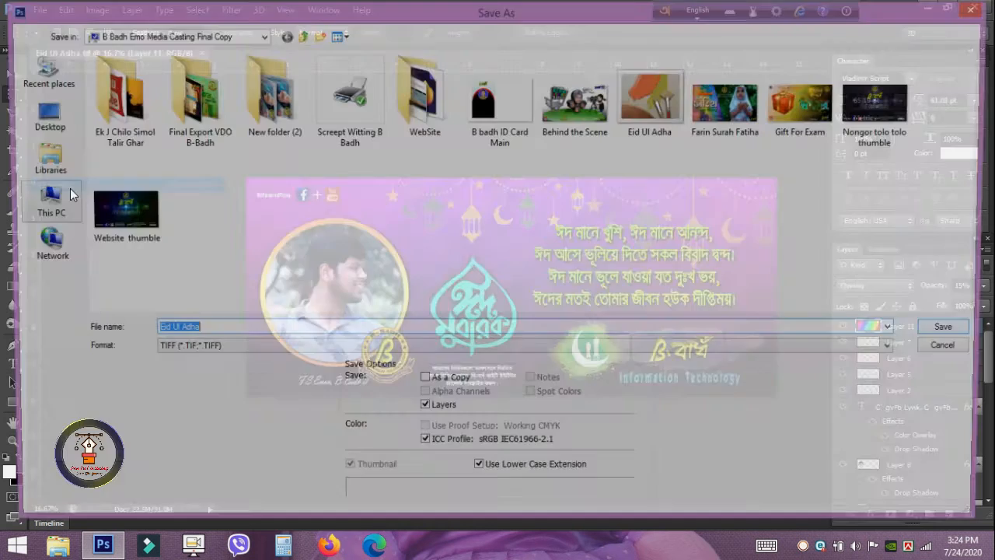
{"action": "left_click", "coordinate": [198, 351]}
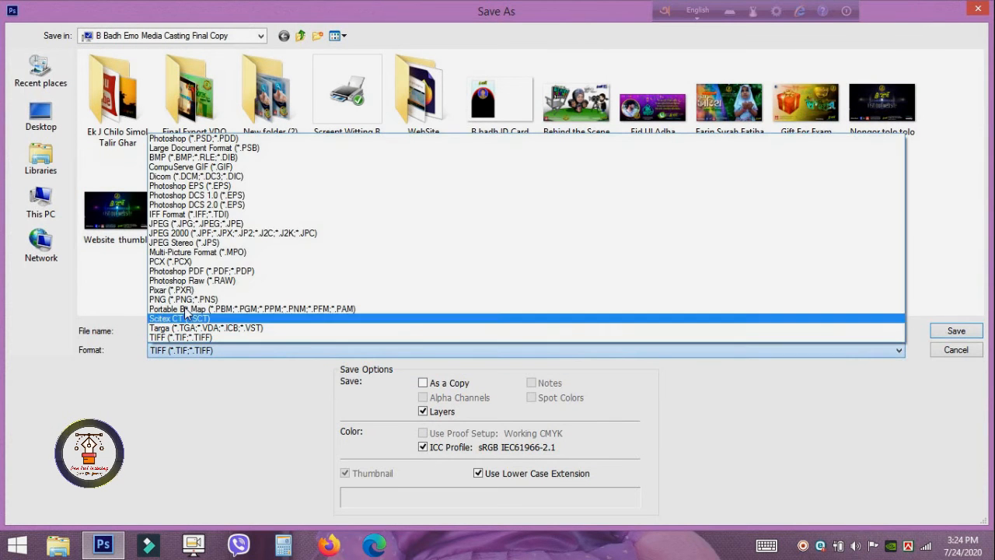
{"action": "left_click", "coordinate": [165, 225]}
Name the JPEG copy "Eid Ul Adha Banner for B Badh"
{"action": "left_click", "coordinate": [218, 331]}
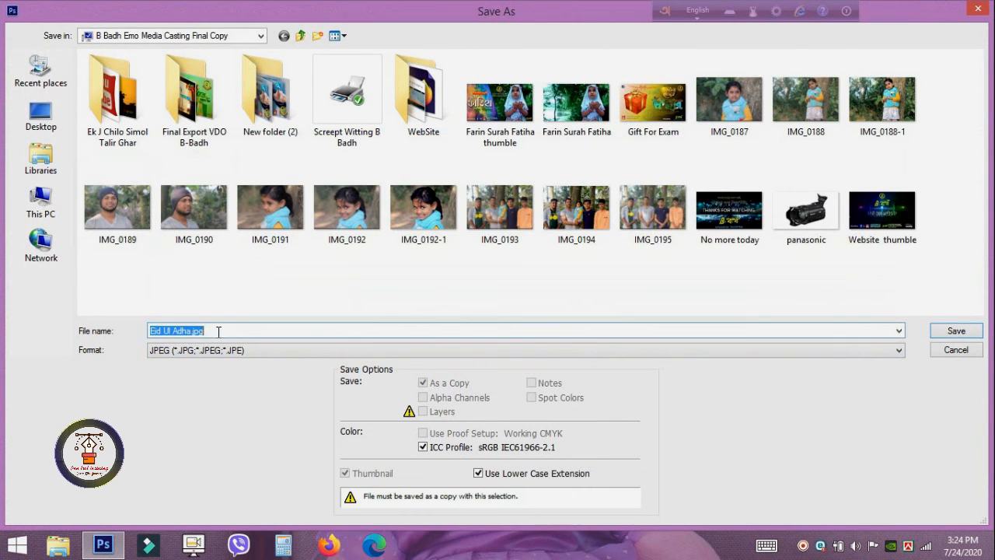
{"action": "left_click", "coordinate": [219, 331]}
{"action": "key", "text": "BackSpace"}
{"action": "key", "text": "BackSpace"}
{"action": "key", "text": "BackSpace"}
{"action": "key", "text": "BackSpace"}
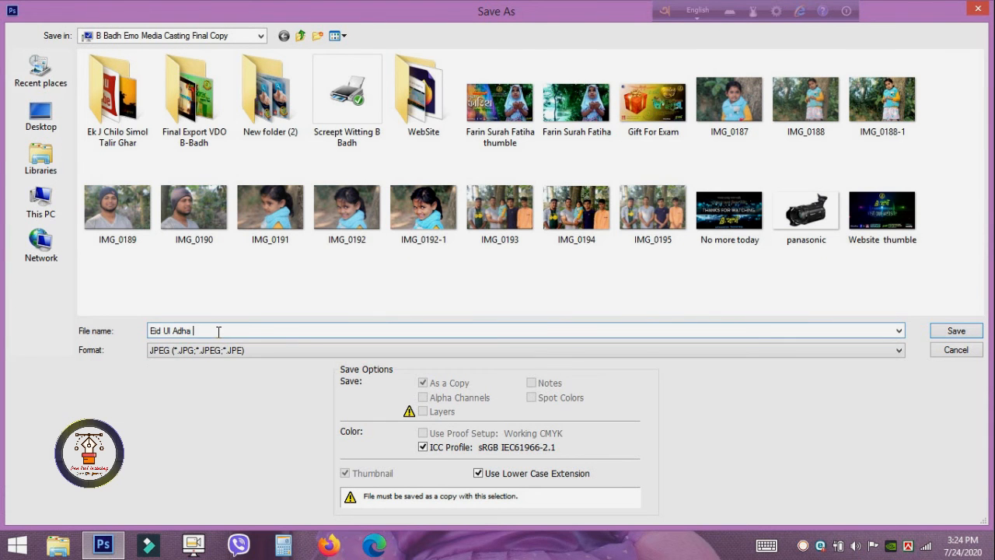
{"action": "type", "text": "B"}
{"action": "type", "text": "anner for B Badh"}
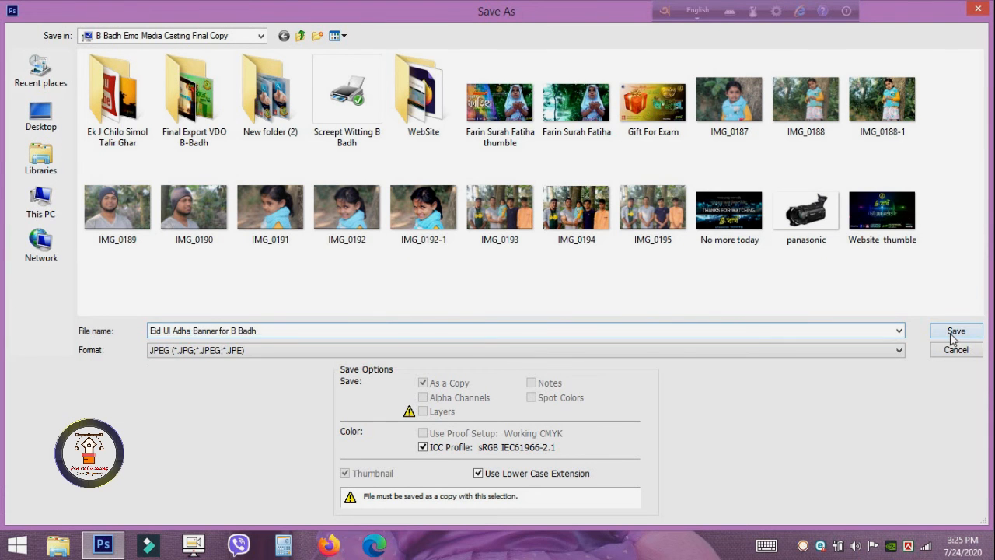
Save the JPEG copy at Maximum quality 12 with the Progressive format option and close the banner document
{"action": "left_click", "coordinate": [953, 333]}
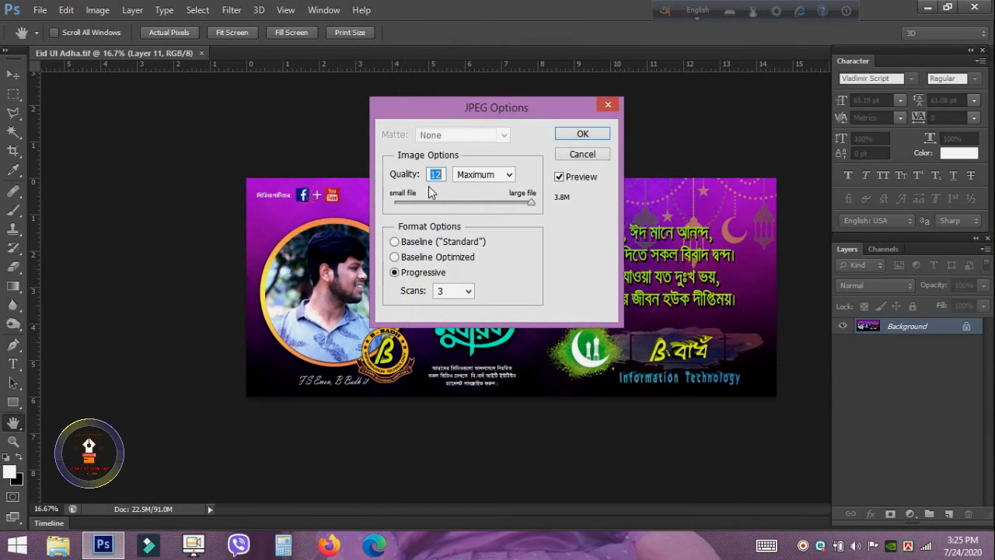
{"action": "left_click", "coordinate": [579, 134]}
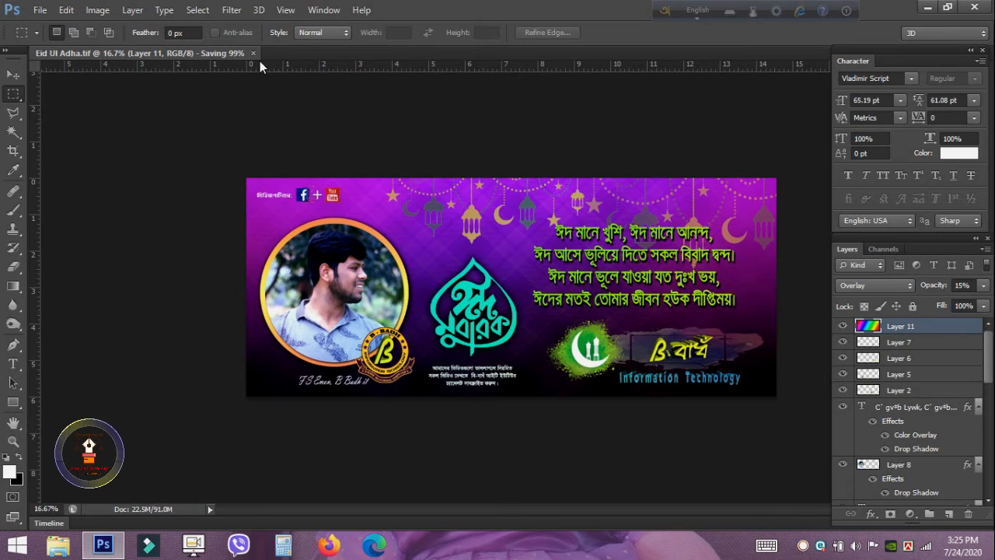
{"action": "left_click", "coordinate": [200, 53]}
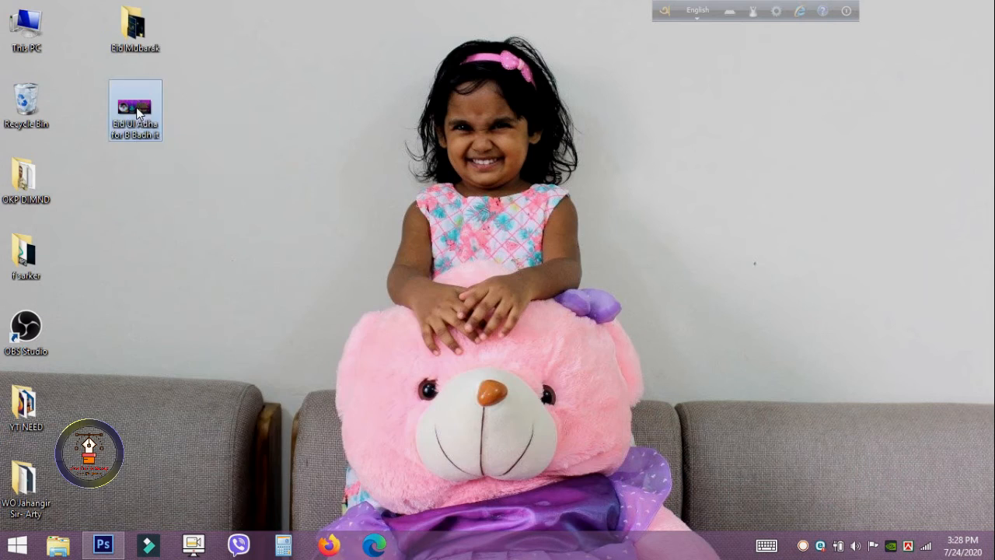
Open the "Eid Ul Adha for B Badh it" image from the desktop in Windows Photo Viewer, inspect its details up close and close it
{"action": "double_click", "coordinate": [137, 113]}
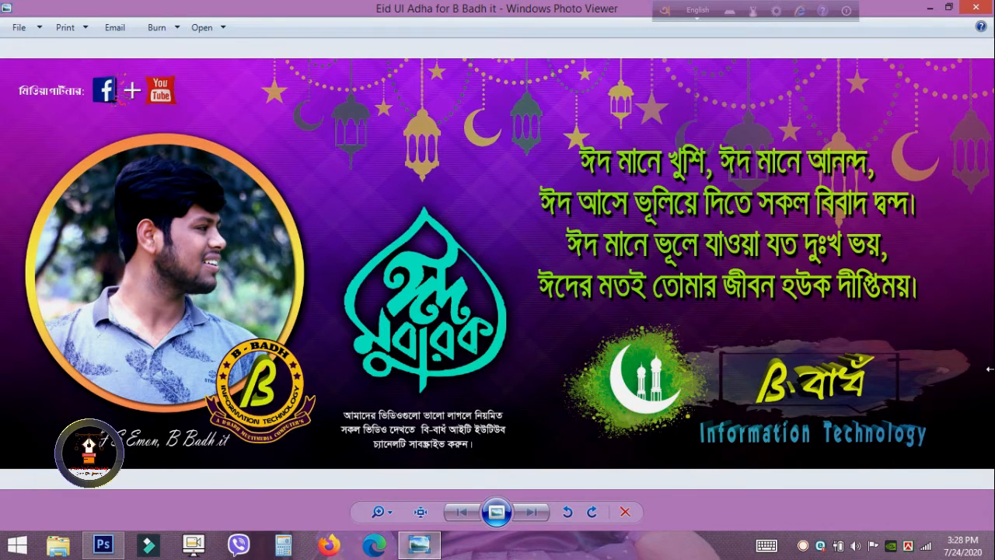
{"action": "scroll", "coordinate": [244, 239], "scroll_direction": "up", "scroll_amount": 5}
{"action": "left_click_drag", "start_coordinate": [136, 238], "coordinate": [599, 151]}
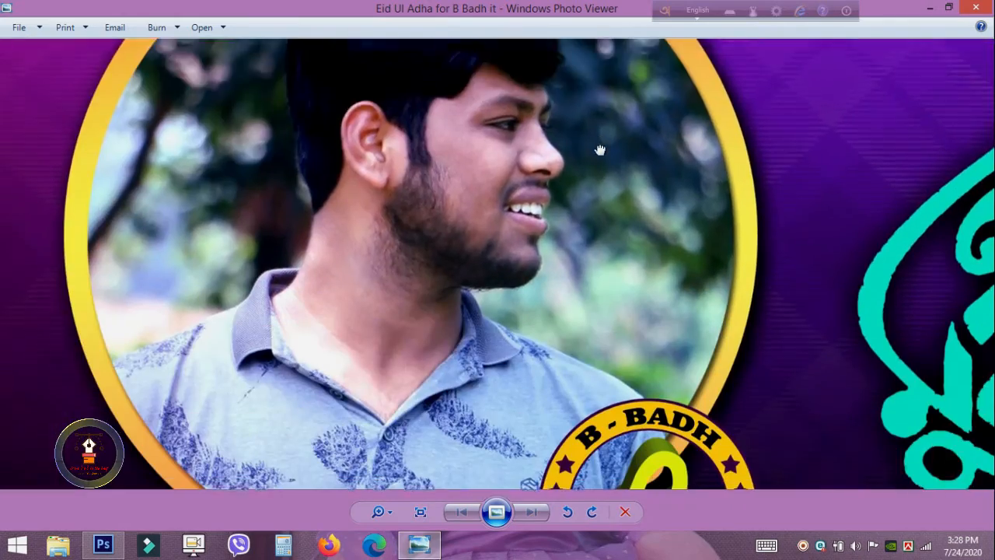
{"action": "mouse_move", "coordinate": [592, 393]}
{"action": "left_mouse_down"}
{"action": "mouse_move", "coordinate": [513, 160]}
{"action": "mouse_move", "coordinate": [504, 159]}
{"action": "left_mouse_up"}
{"action": "left_click_drag", "start_coordinate": [809, 389], "coordinate": [172, 393]}
{"action": "left_click_drag", "start_coordinate": [545, 155], "coordinate": [373, 295]}
{"action": "left_click_drag", "start_coordinate": [693, 200], "coordinate": [369, 346]}
{"action": "left_click_drag", "start_coordinate": [759, 225], "coordinate": [573, 360]}
{"action": "left_click_drag", "start_coordinate": [573, 443], "coordinate": [603, 249]}
{"action": "left_click_drag", "start_coordinate": [408, 200], "coordinate": [588, 241]}
{"action": "scroll", "coordinate": [588, 241], "scroll_direction": "down", "scroll_amount": 1}
{"action": "scroll", "coordinate": [588, 241], "scroll_direction": "down", "scroll_amount": 5}
{"action": "left_click", "coordinate": [983, 8]}
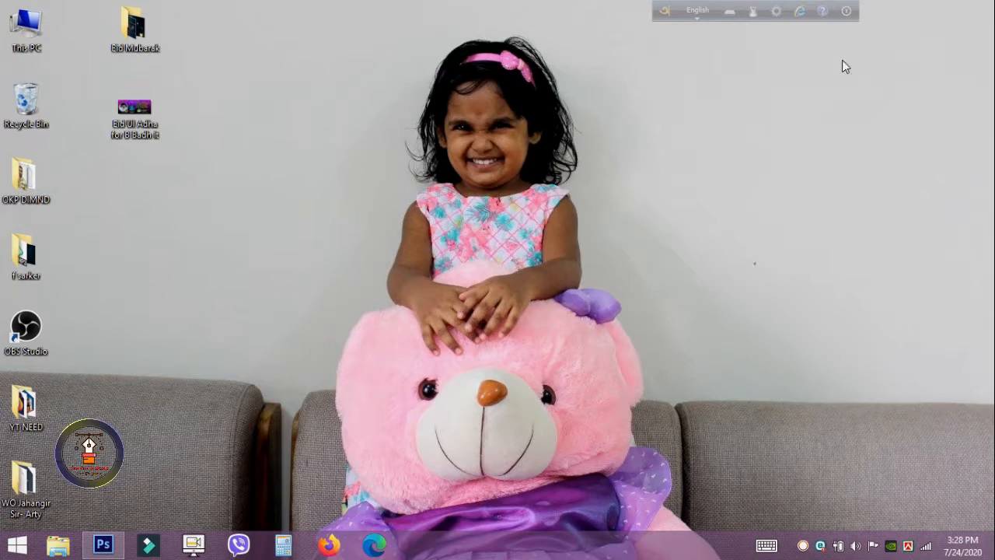